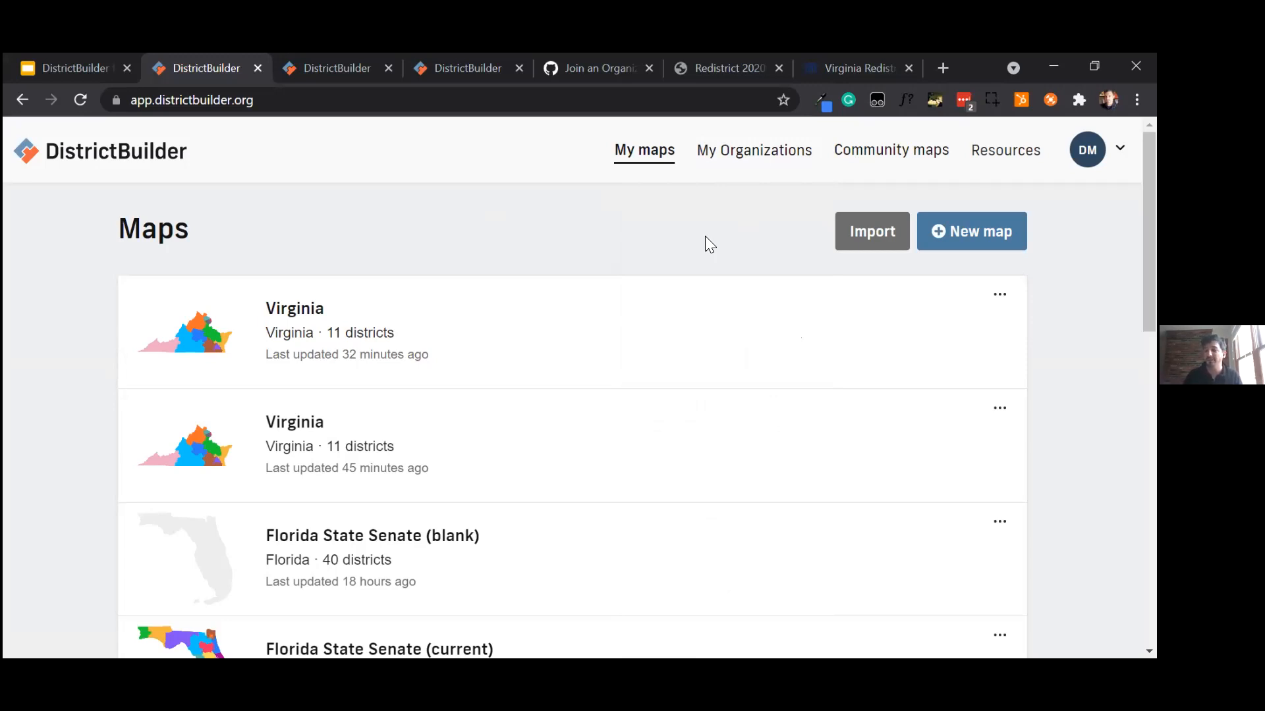
Step: Check the available help resources, and open the page for importing a map from a file
{"action": "left_click", "coordinate": [1007, 155]}
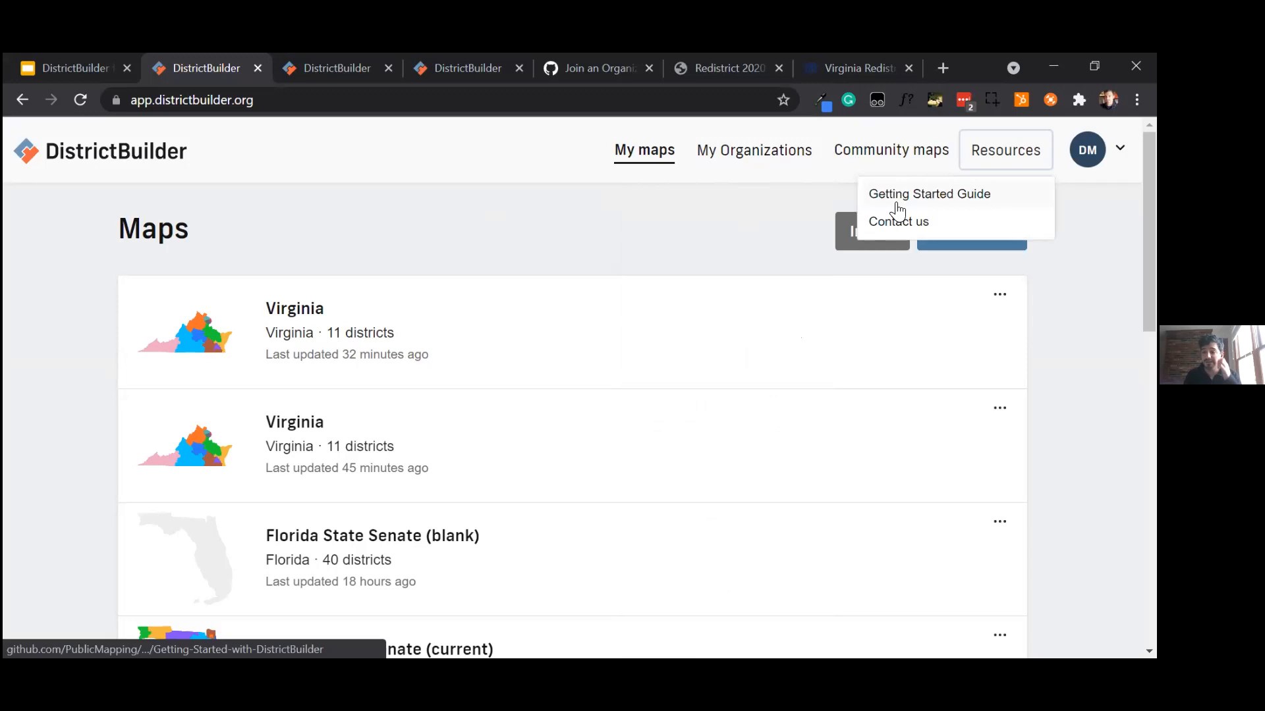
{"action": "left_click", "coordinate": [599, 226]}
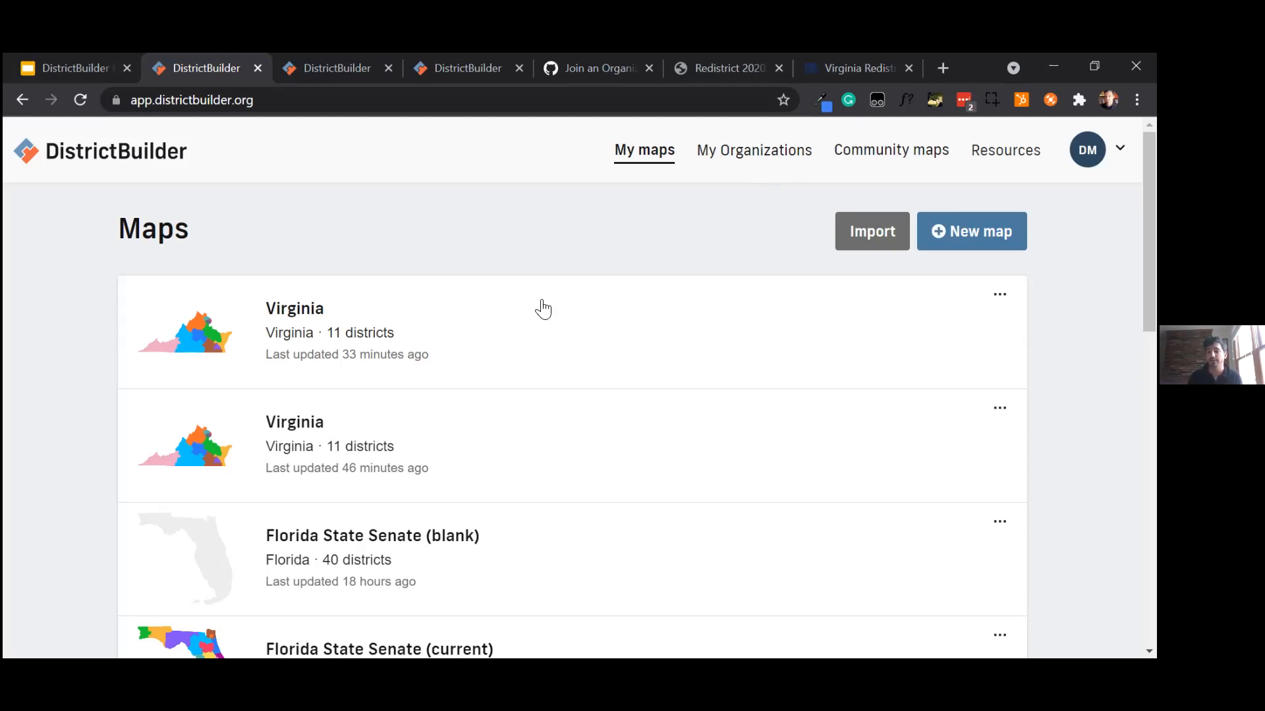
{"action": "left_click", "coordinate": [855, 240]}
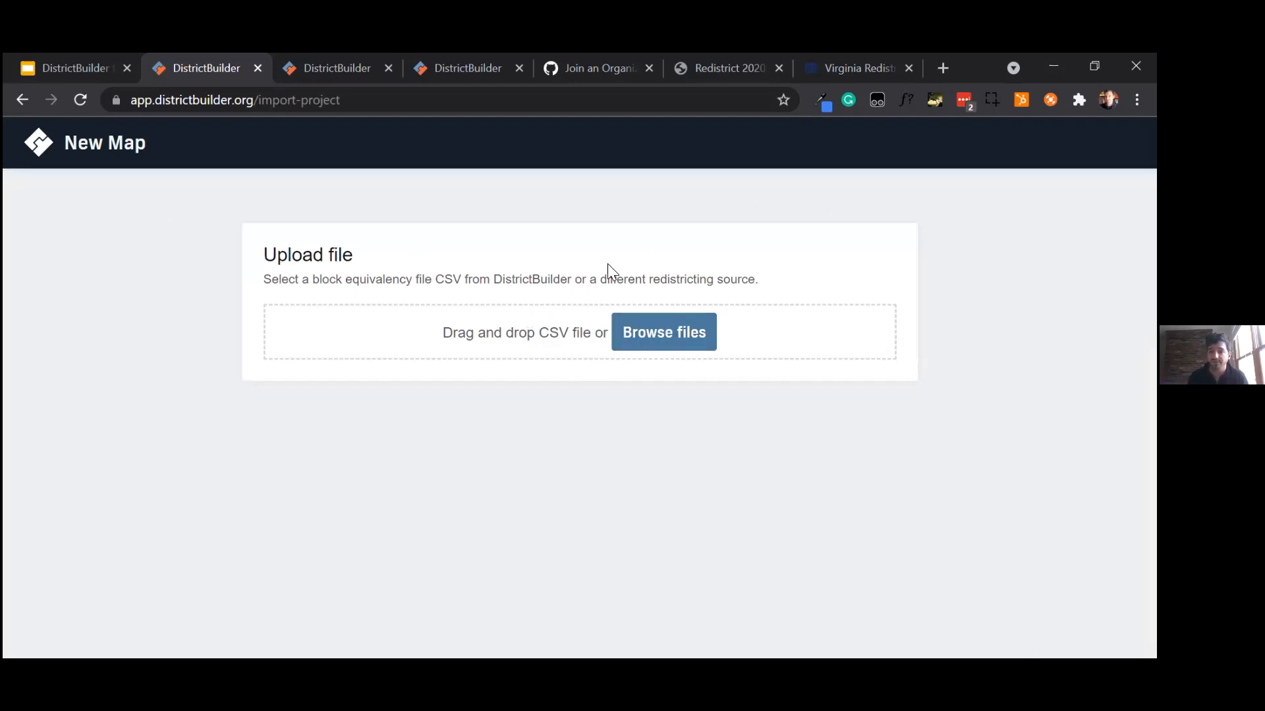
Step: Look through the Redistrict 2020 site and the Virginia Redistricting Commission's 2021 plan data for plans that can be imported
{"action": "left_click", "coordinate": [722, 65]}
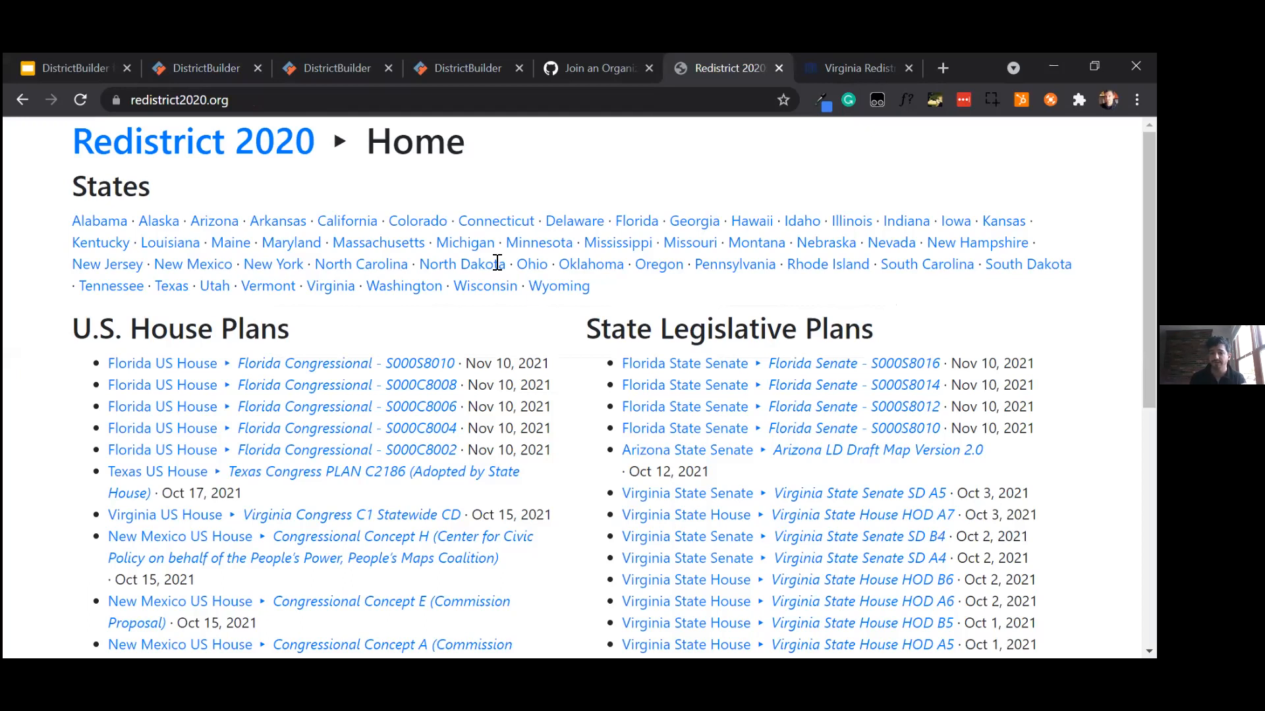
{"action": "left_click", "coordinate": [832, 68]}
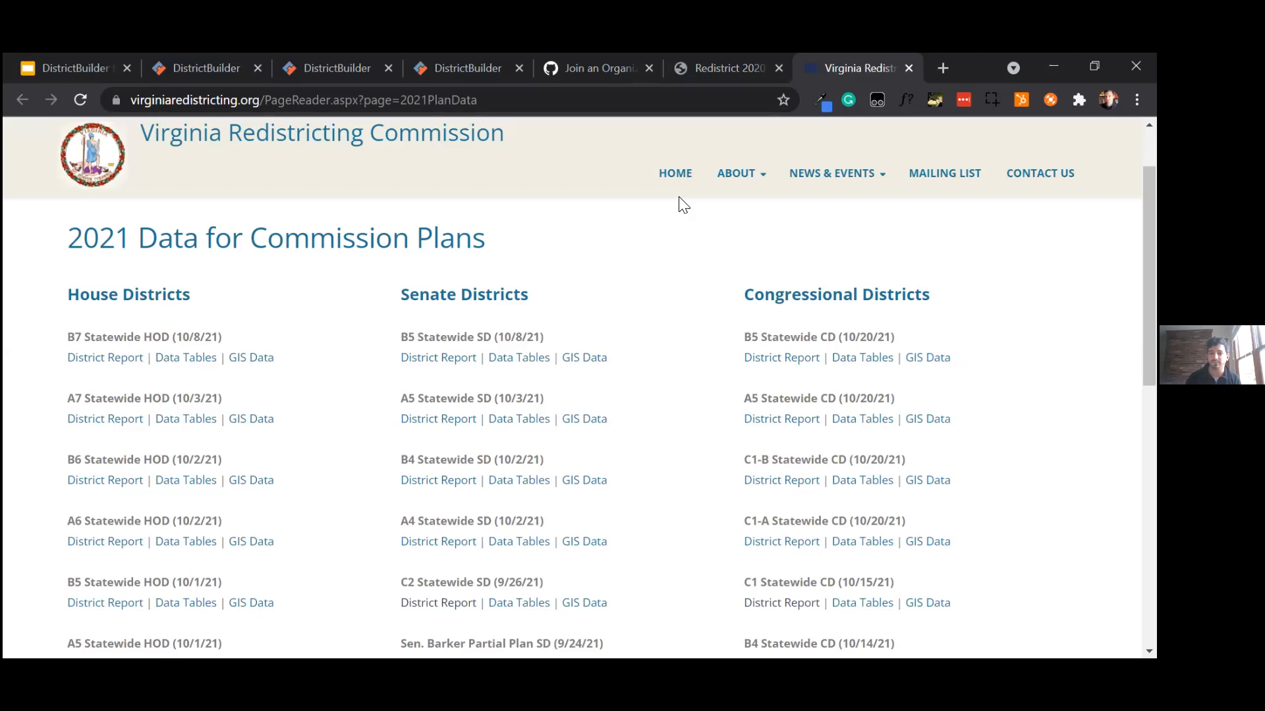
{"action": "scroll", "coordinate": [650, 330], "scroll_direction": "down", "scroll_amount": 9}
{"action": "scroll", "coordinate": [651, 342], "scroll_direction": "up", "scroll_amount": 10}
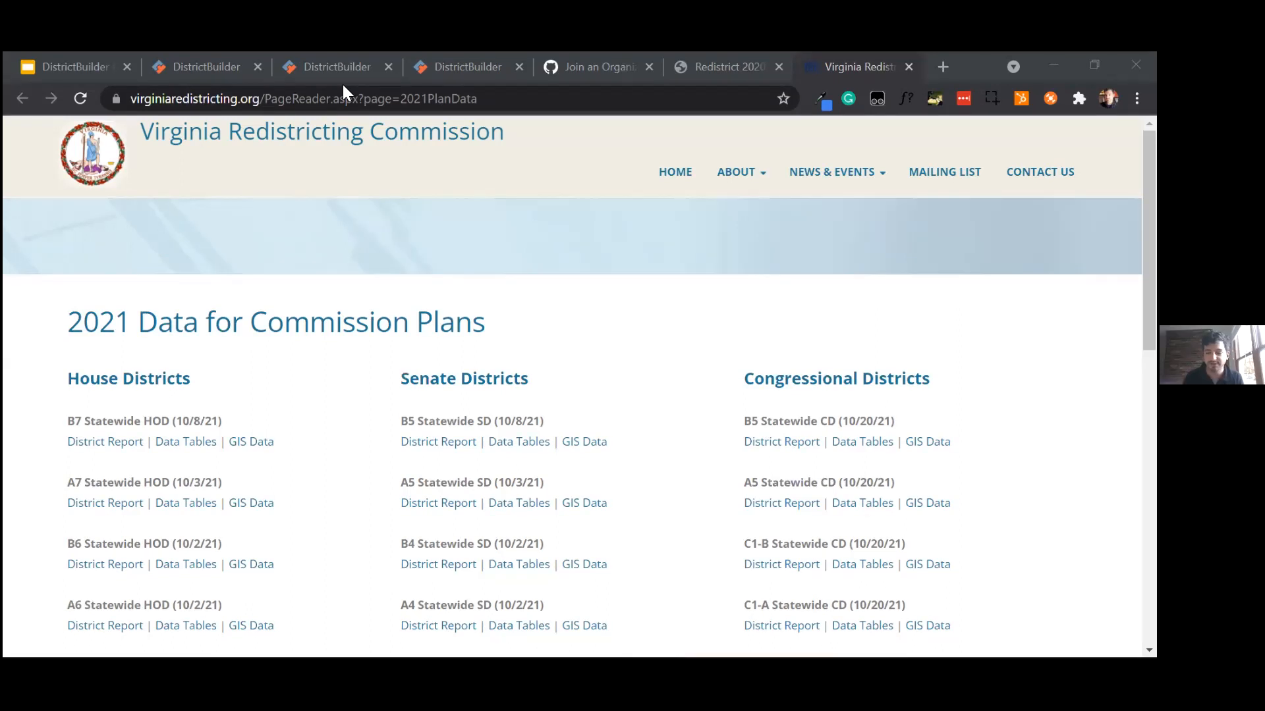
Step: Switch to Excel and inspect the block ID column's custom number format and the district column in B5 Statewide CD blkassign.csv
{"action": "key", "text": "alt+Tab"}
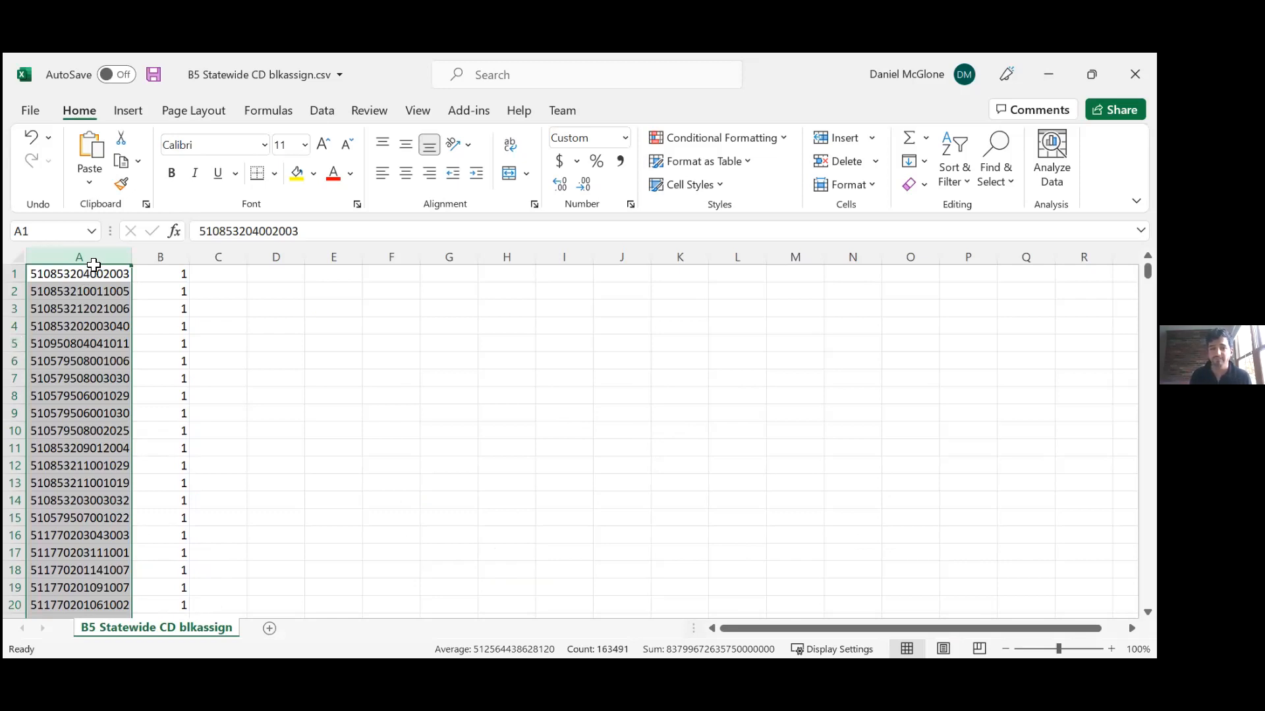
{"action": "right_click", "coordinate": [98, 257]}
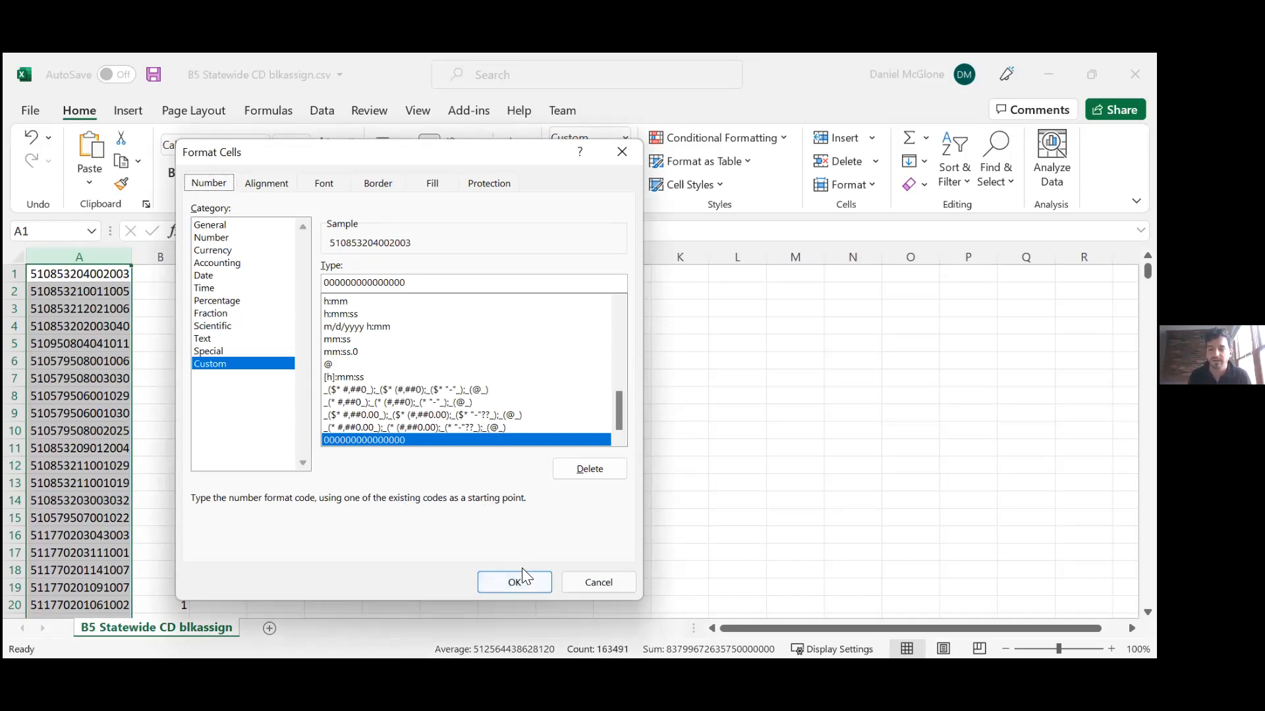
{"action": "left_click", "coordinate": [593, 582]}
{"action": "left_click", "coordinate": [86, 273]}
{"action": "left_click", "coordinate": [74, 255]}
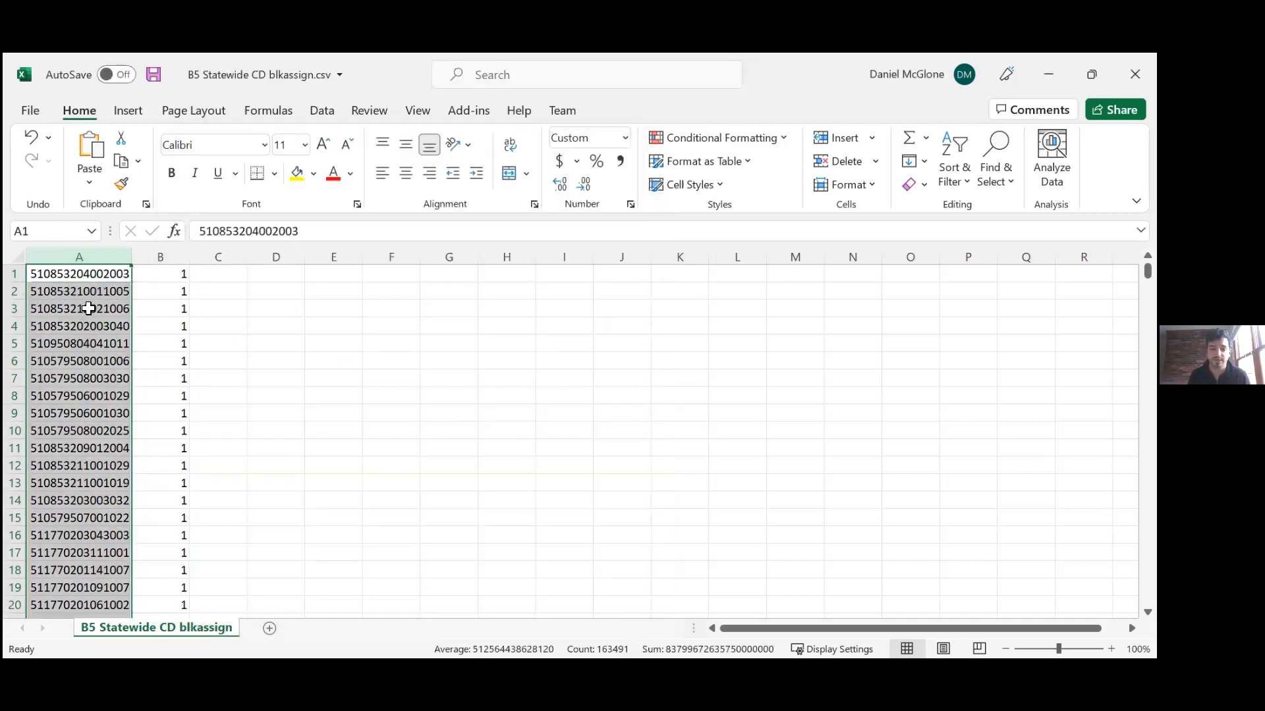
{"action": "left_click", "coordinate": [161, 257]}
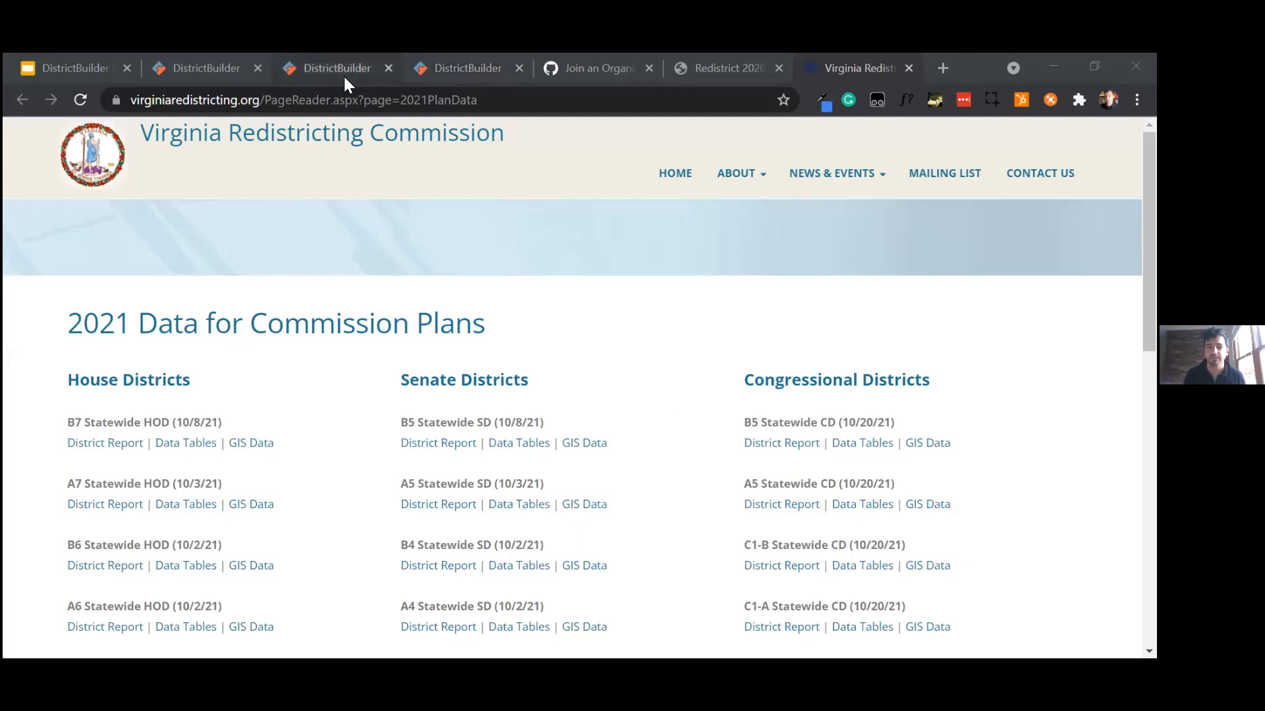
Step: Switch back to DistrictBuilder's import page, upload the Virginia block equivalency CSV and review the detected state
{"action": "left_click", "coordinate": [462, 63]}
{"action": "left_click", "coordinate": [197, 68]}
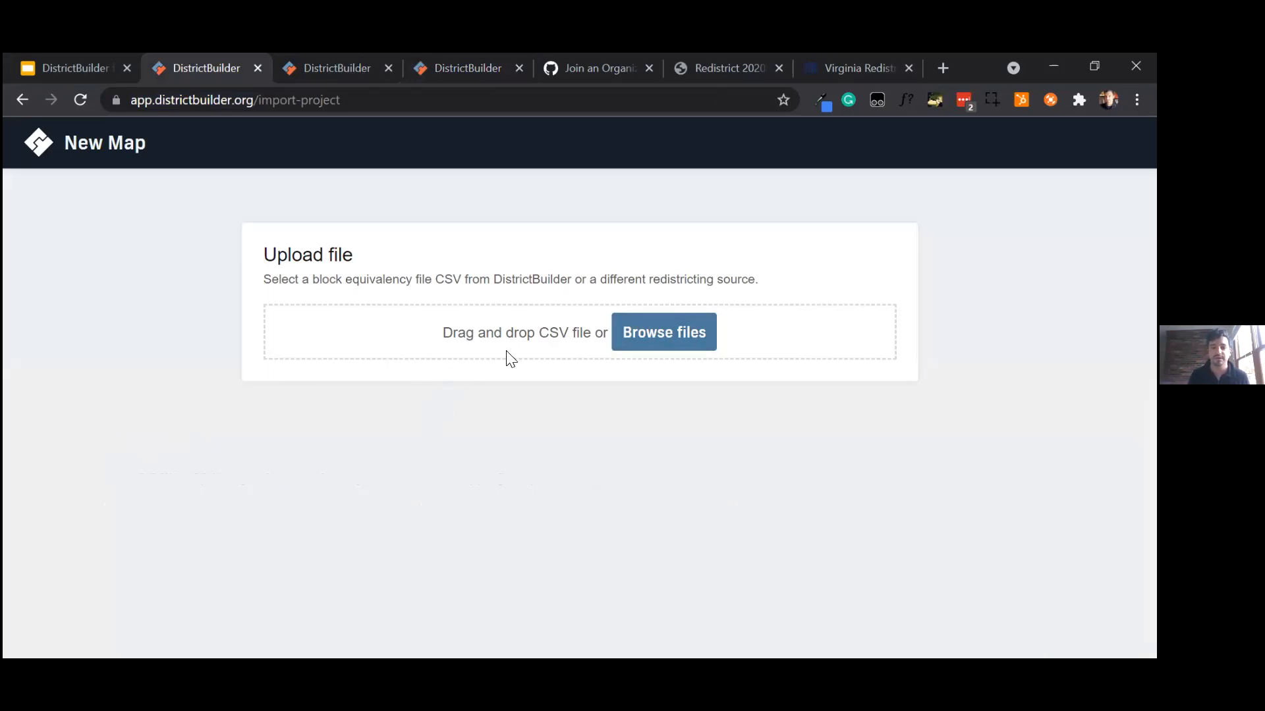
{"action": "left_click_drag", "start_coordinate": [508, 359], "coordinate": [511, 356]}
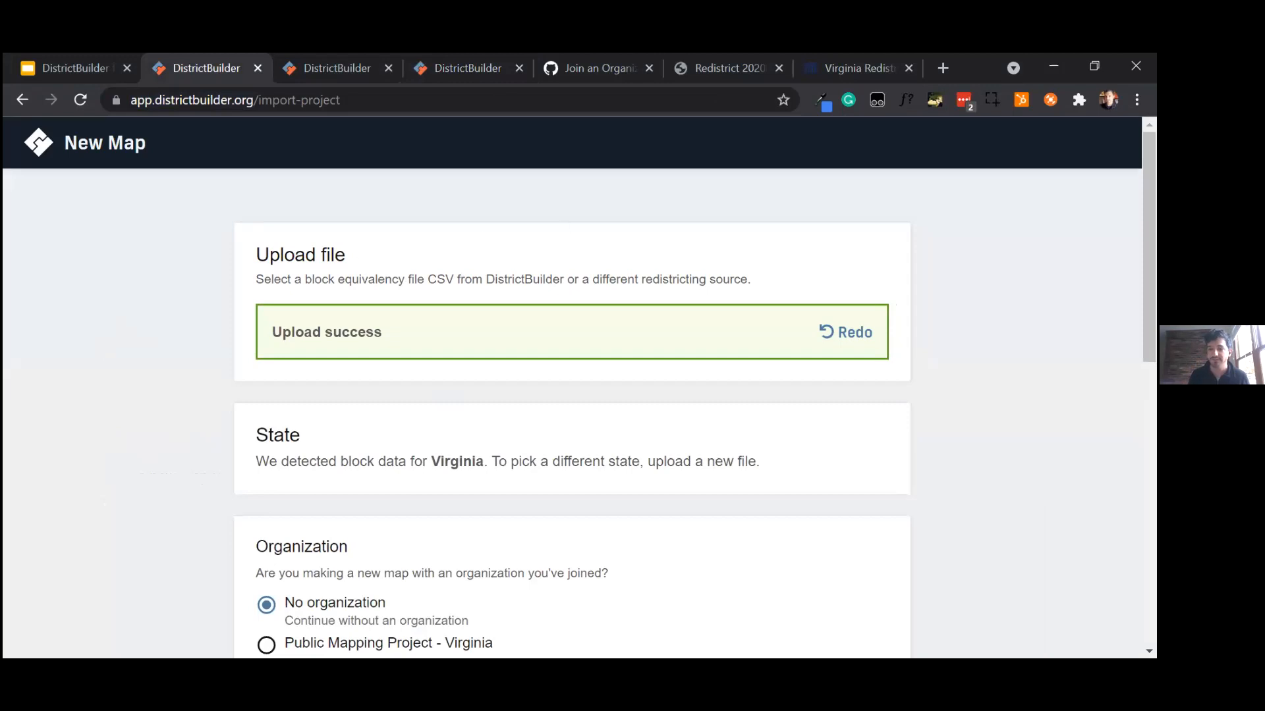
{"action": "scroll", "coordinate": [572, 389], "scroll_direction": "down", "scroll_amount": 1}
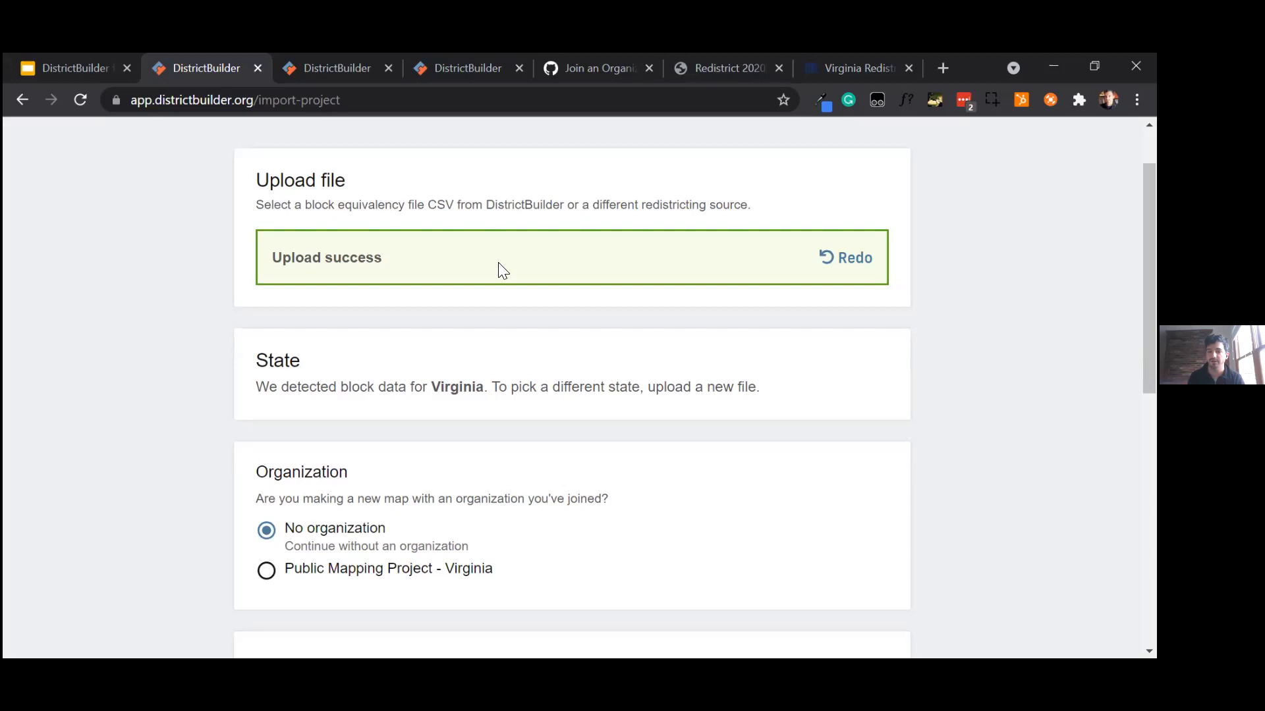
{"action": "left_click_drag", "start_coordinate": [256, 357], "coordinate": [763, 394]}
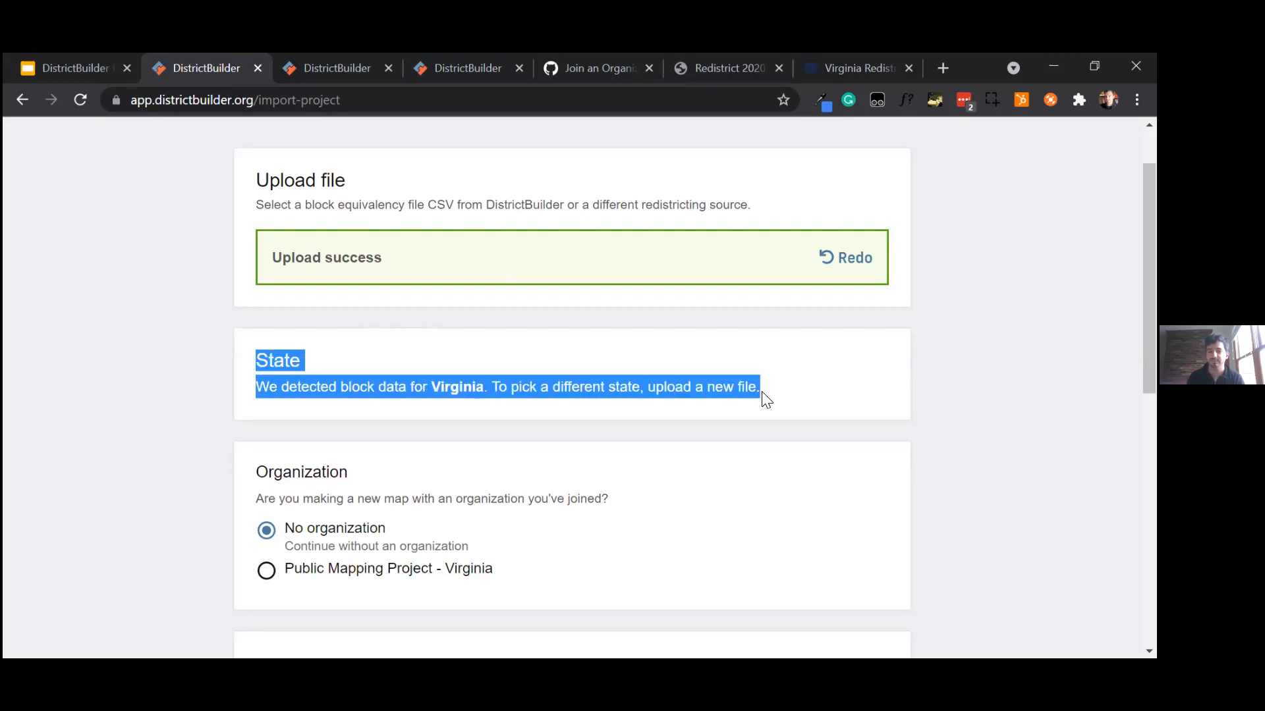
{"action": "left_click", "coordinate": [766, 399]}
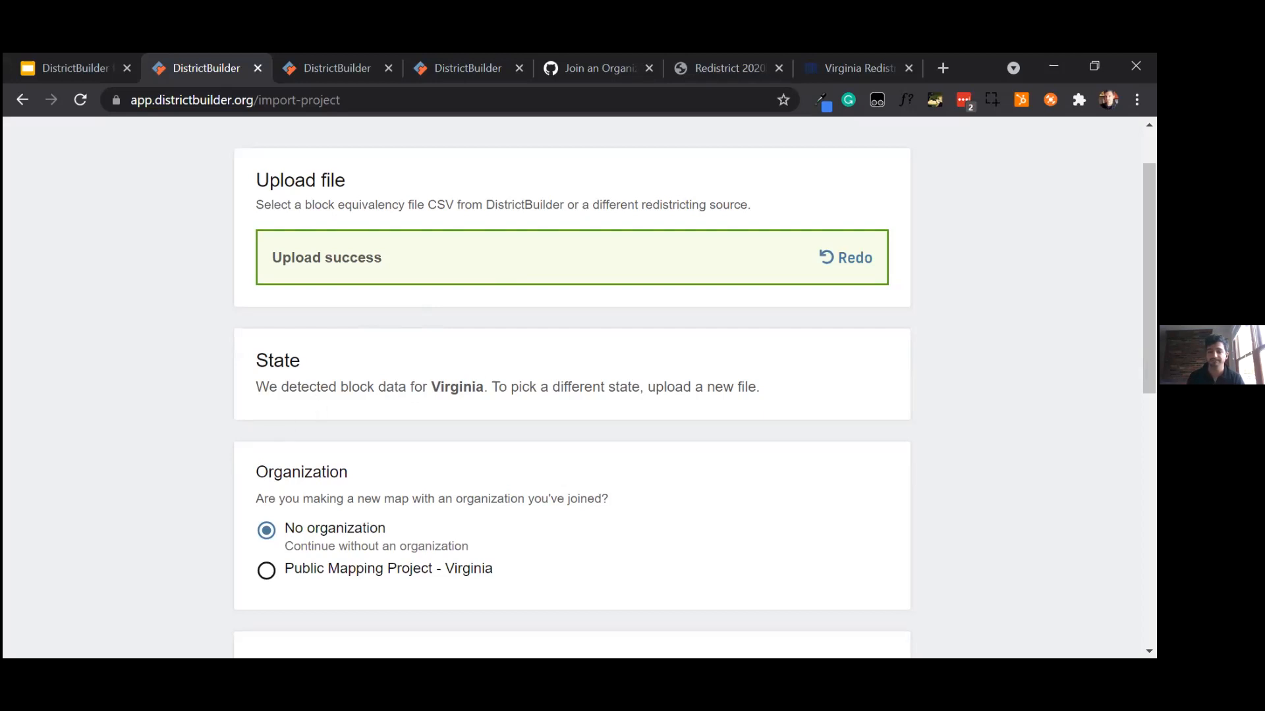
Step: Try the US House of Representatives, Virginia House of Delegates and custom options for the number of districts
{"action": "scroll", "coordinate": [572, 389], "scroll_direction": "down", "scroll_amount": 4}
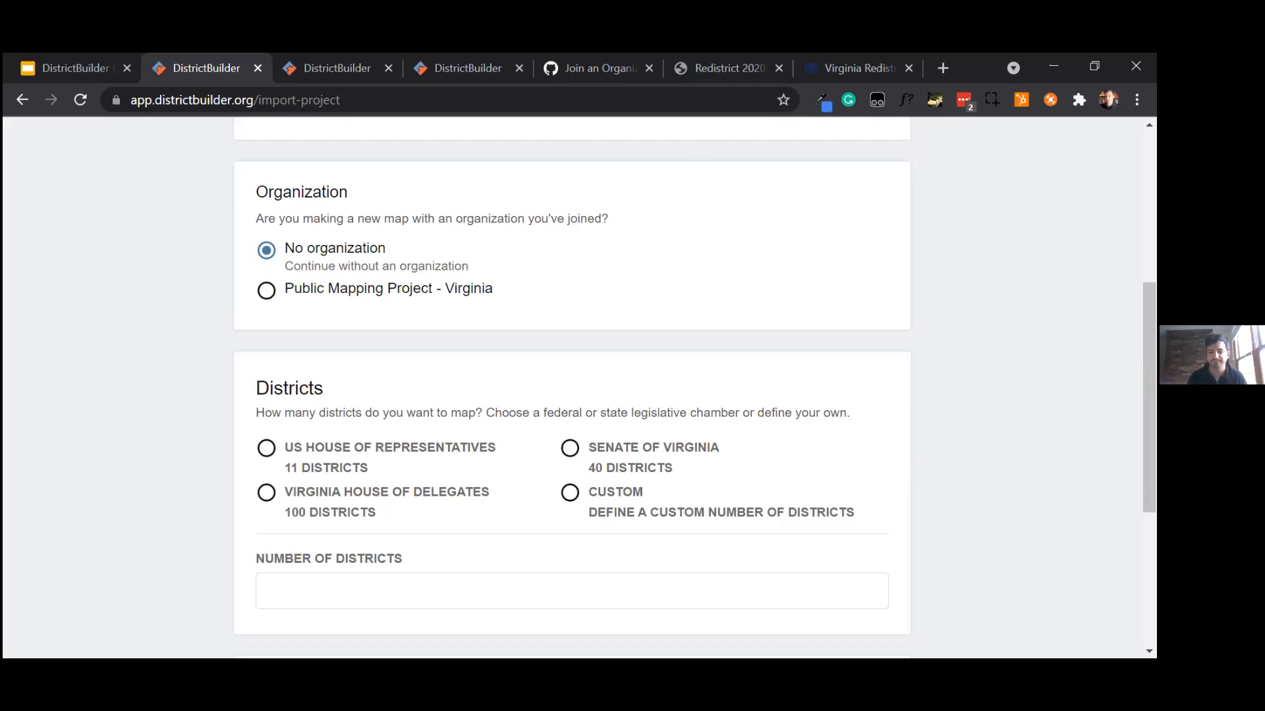
{"action": "scroll", "coordinate": [268, 302], "scroll_direction": "down", "scroll_amount": 3}
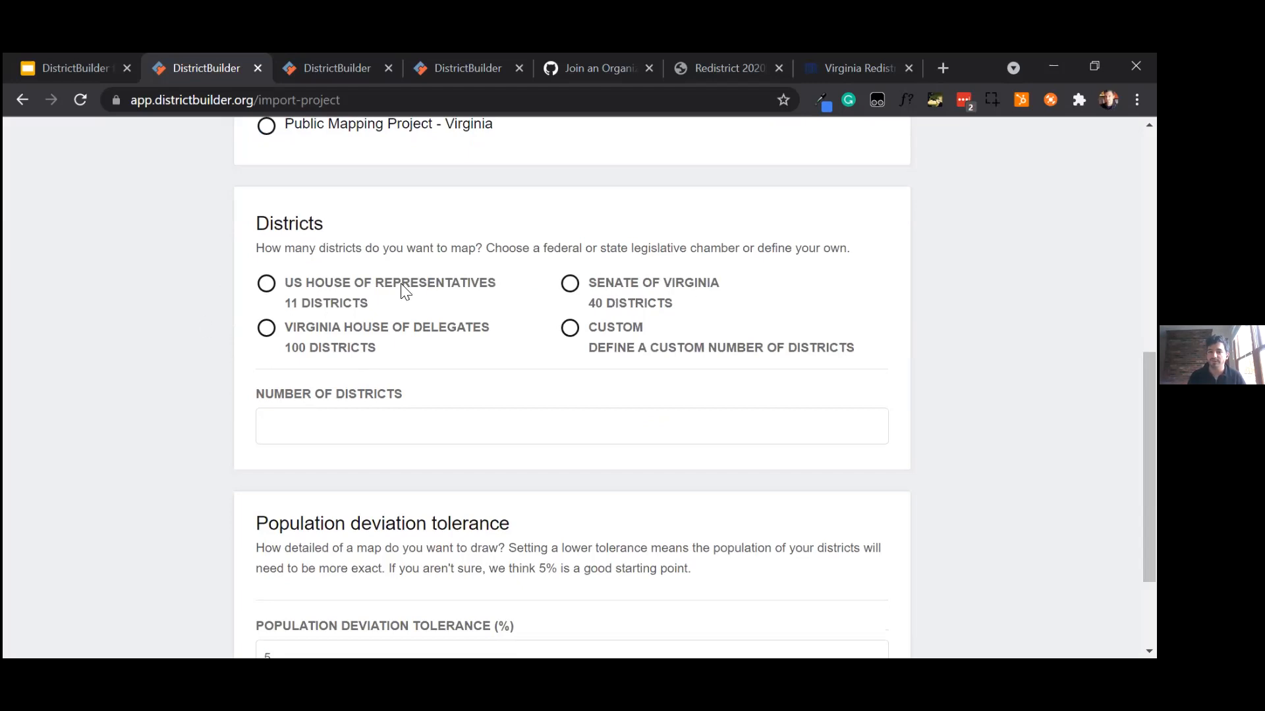
{"action": "left_click", "coordinate": [317, 290]}
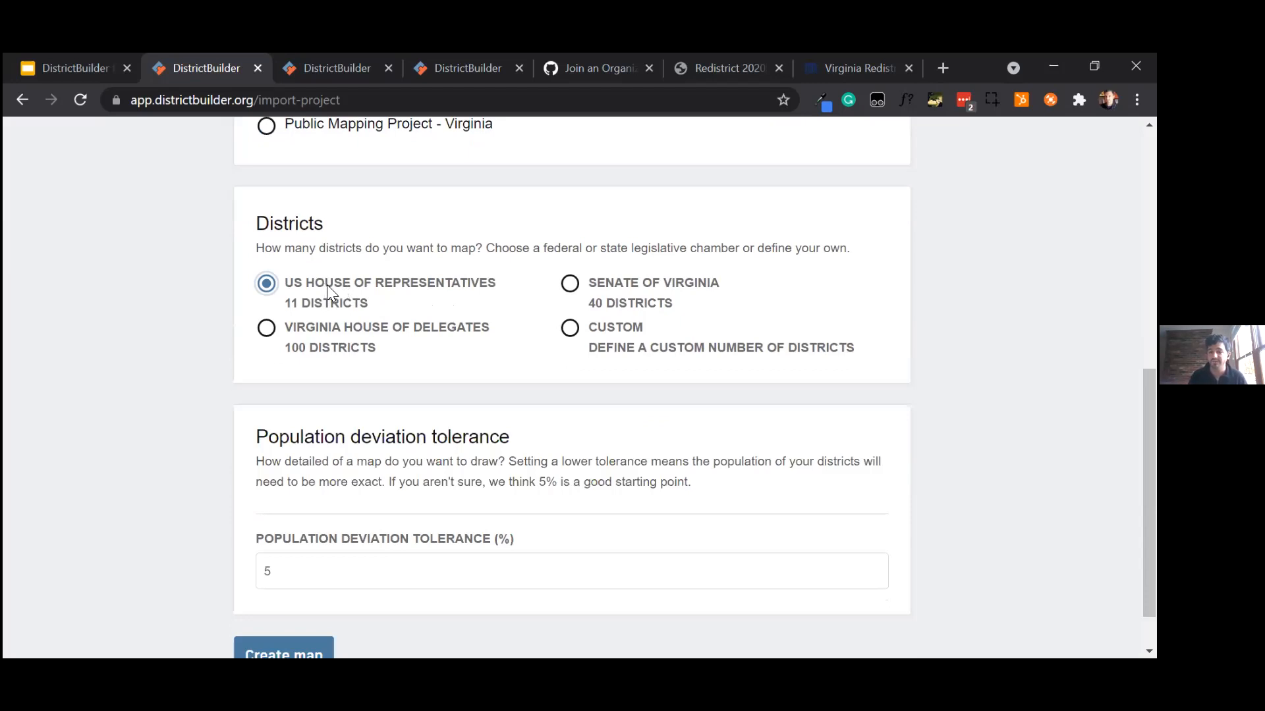
{"action": "key", "text": "Down"}
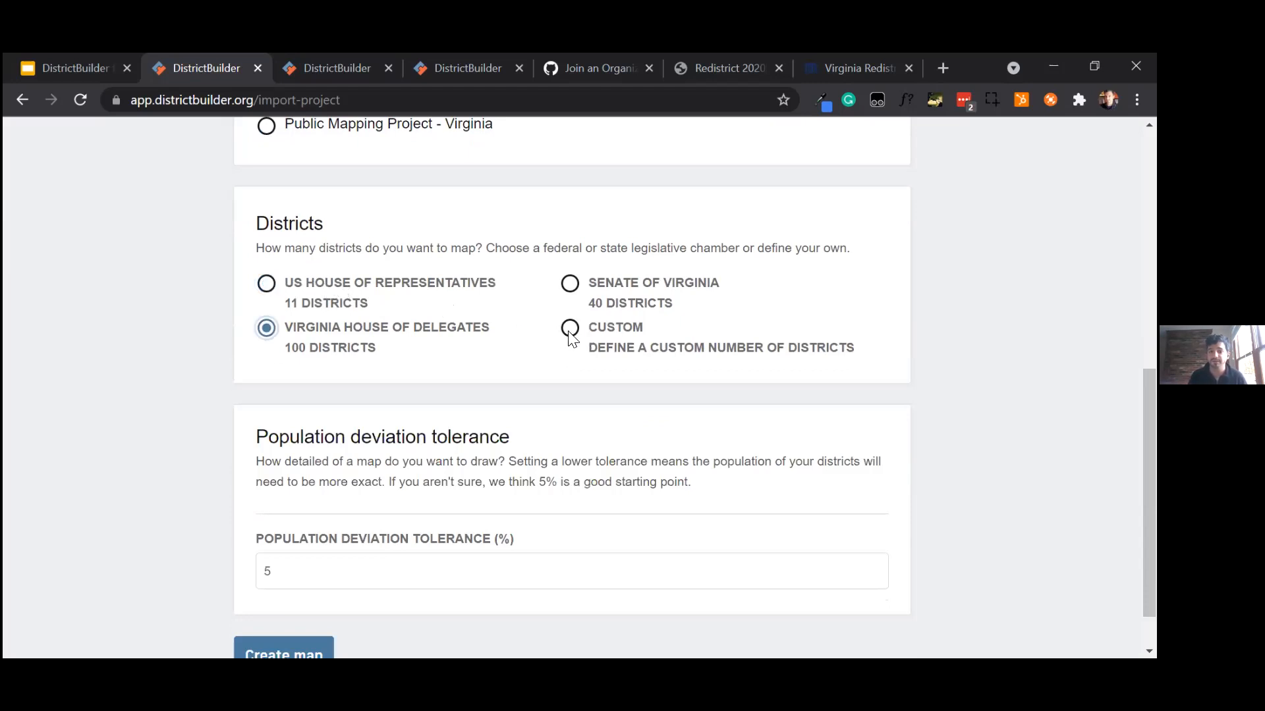
{"action": "left_click", "coordinate": [571, 334]}
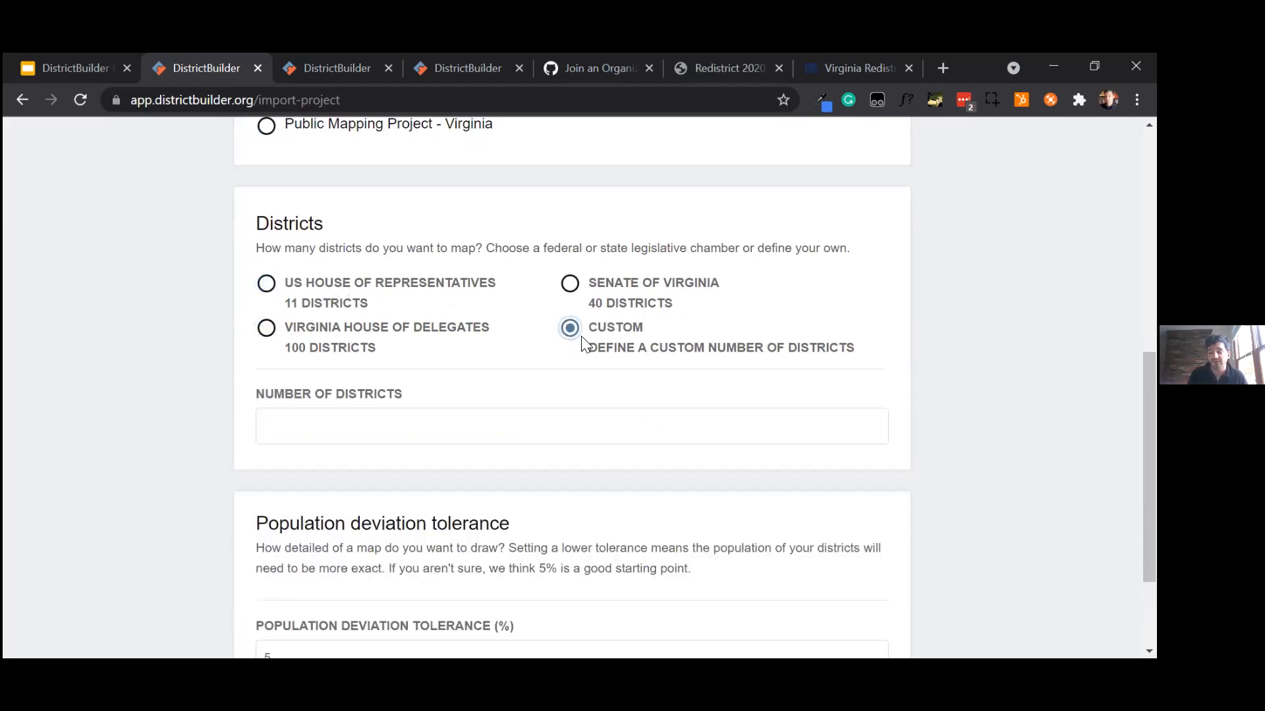
{"action": "left_click", "coordinate": [484, 420]}
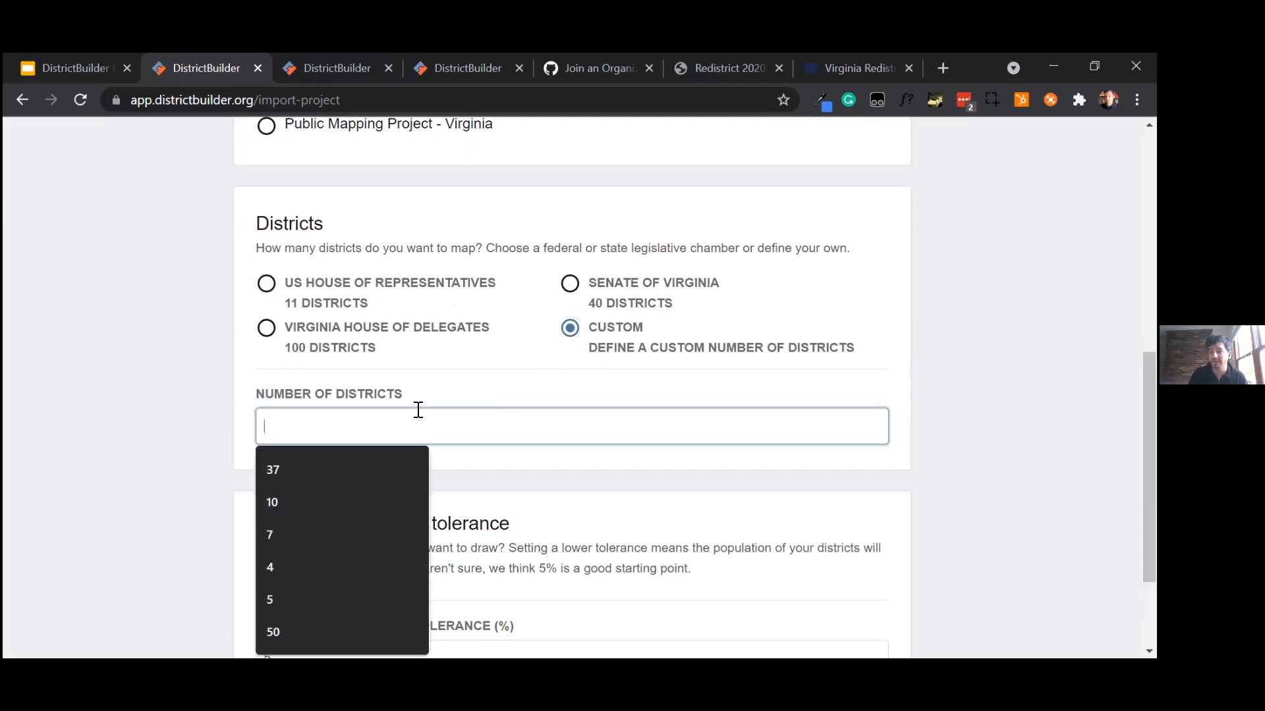
{"action": "left_click", "coordinate": [512, 394]}
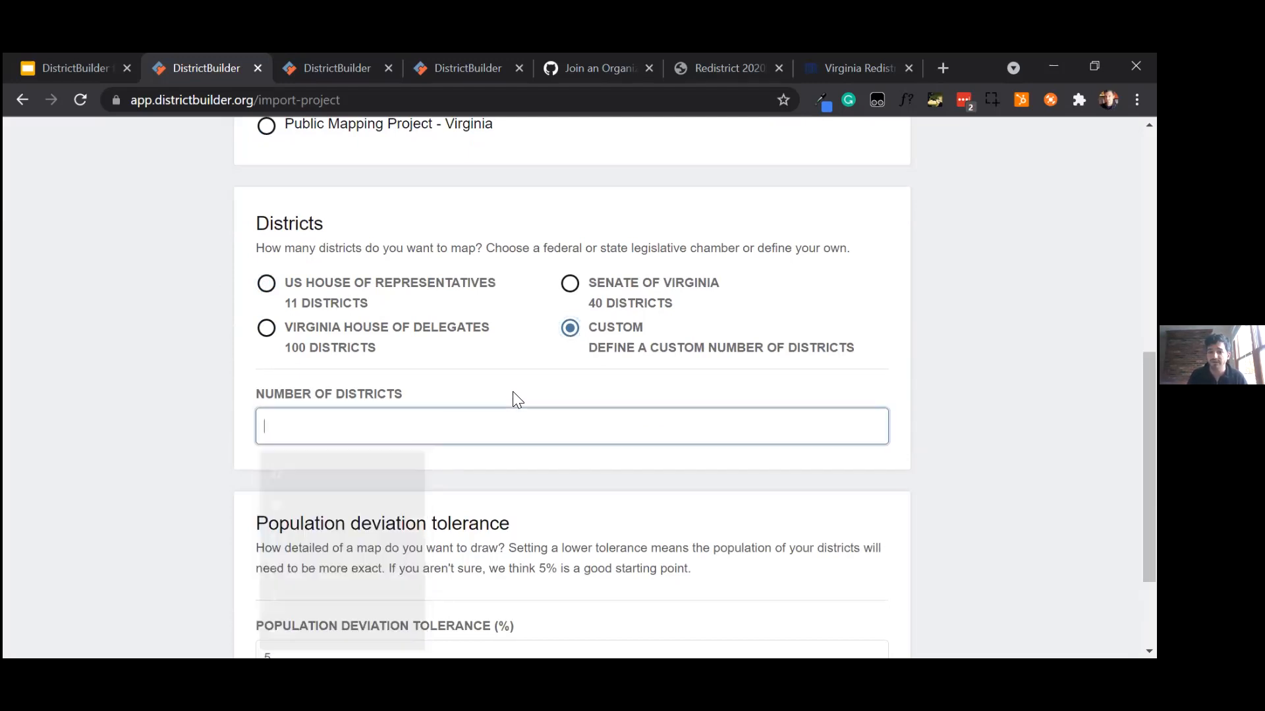
Step: Create the map with 11 US House of Representatives districts and a population deviation tolerance of 0%
{"action": "left_click", "coordinate": [326, 300]}
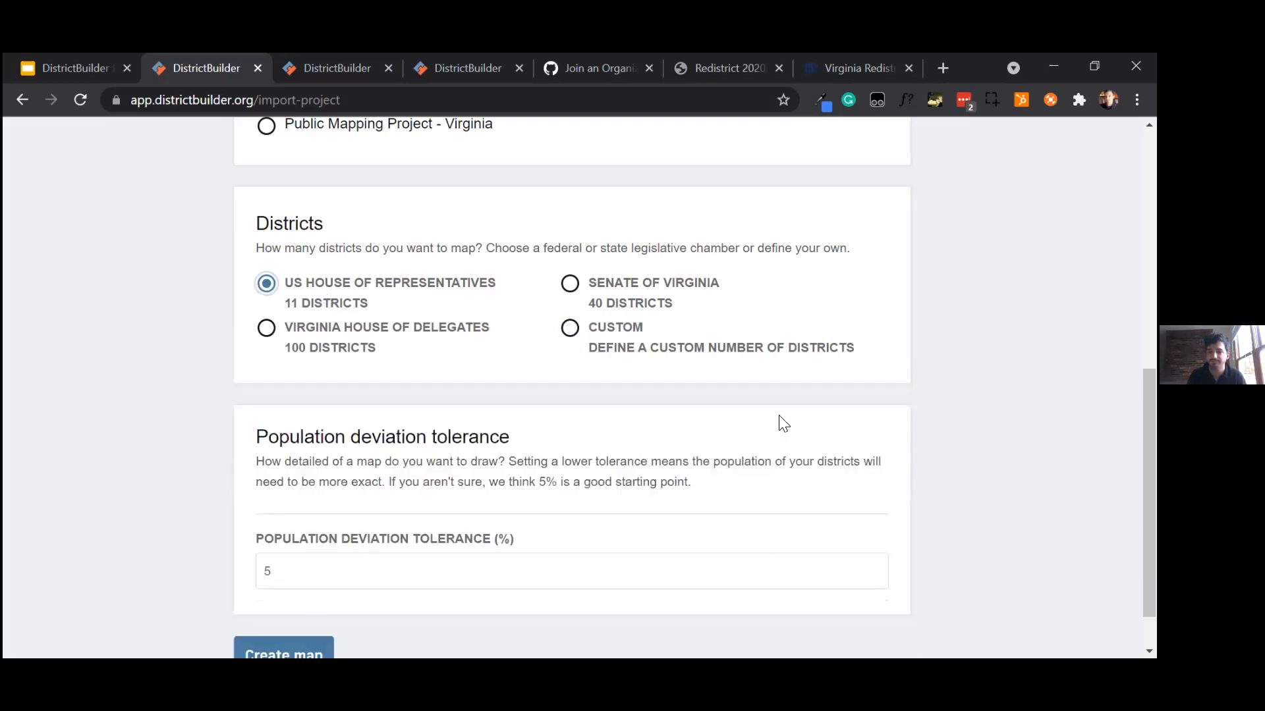
{"action": "scroll", "coordinate": [377, 398], "scroll_direction": "down", "scroll_amount": 1}
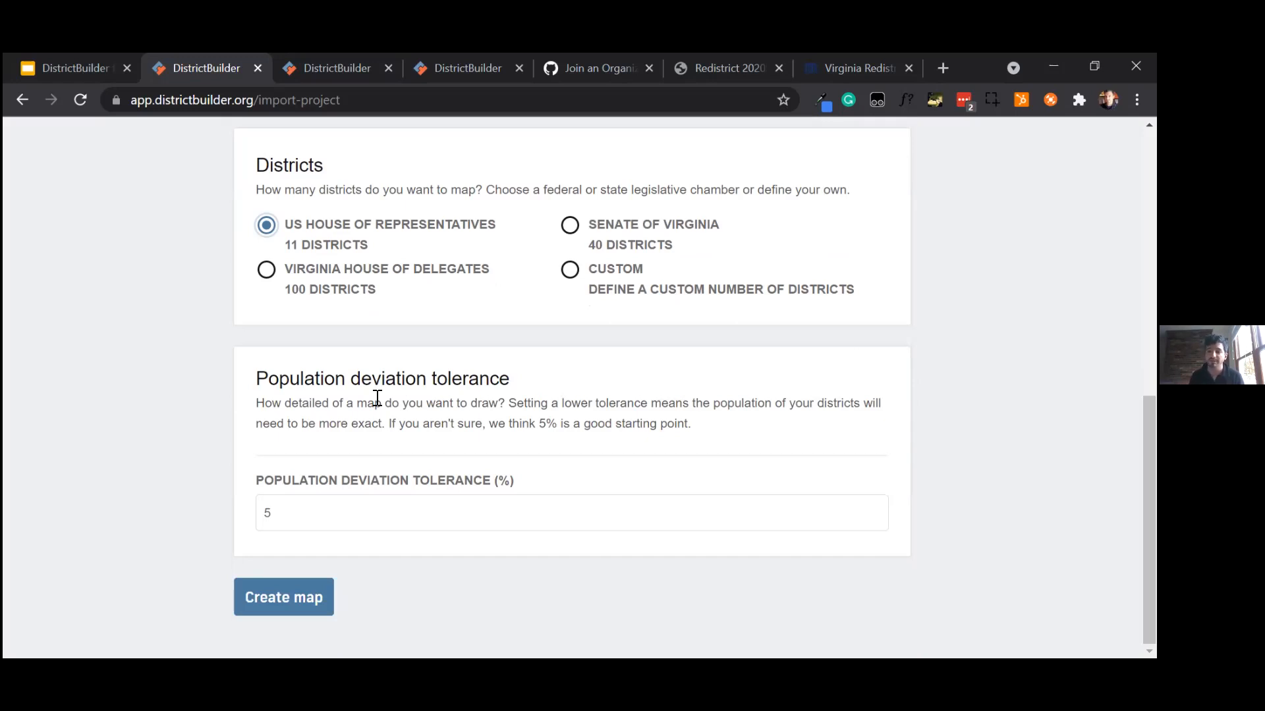
{"action": "type", "text": "0"}
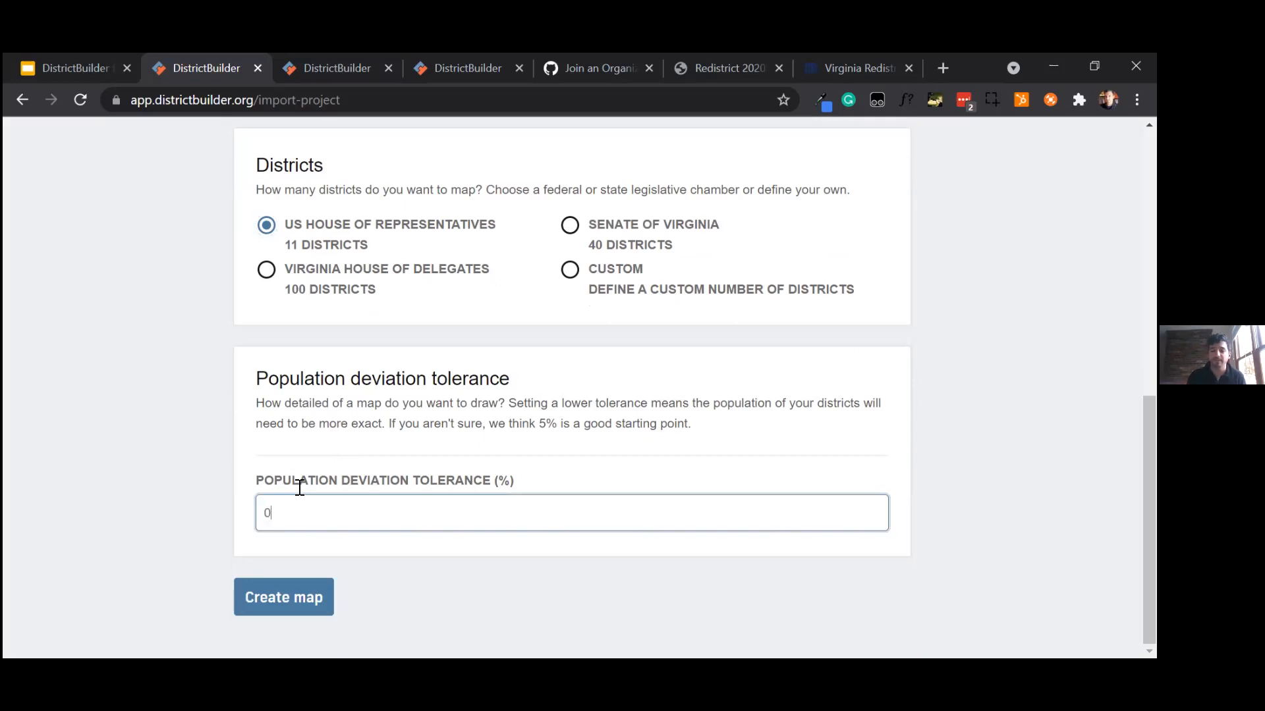
{"action": "left_click", "coordinate": [301, 462]}
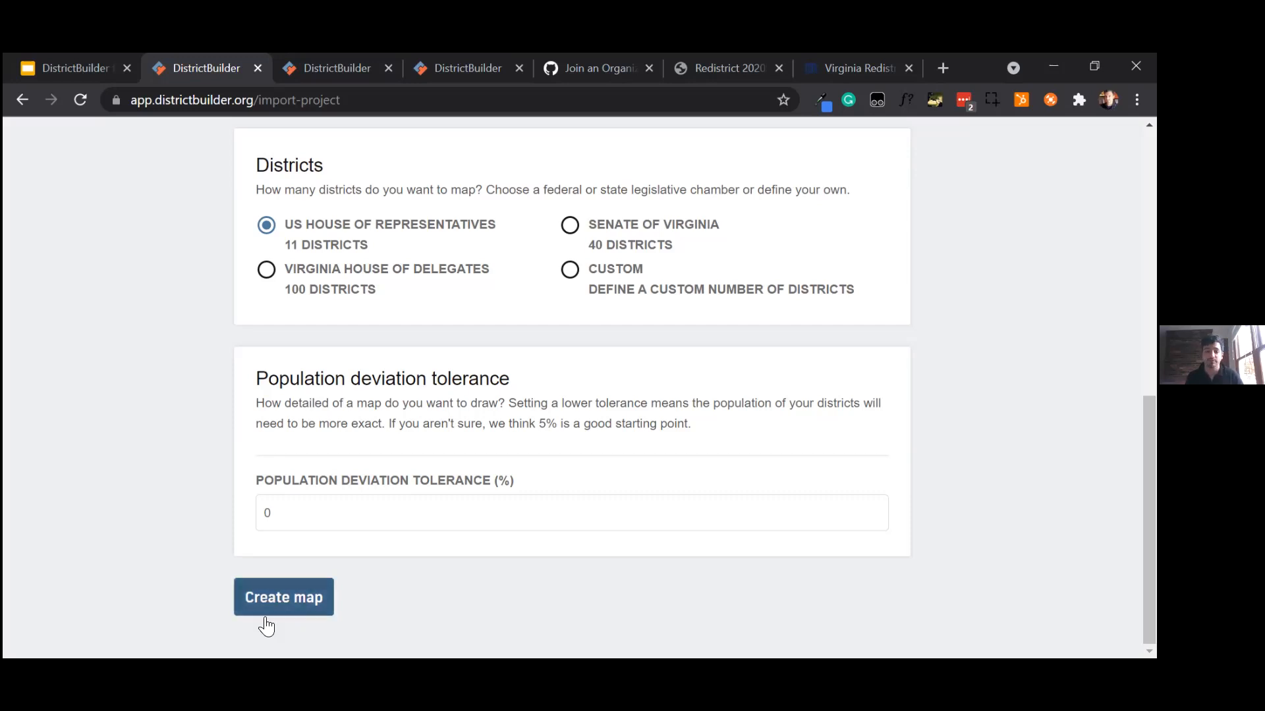
{"action": "left_click", "coordinate": [274, 598]}
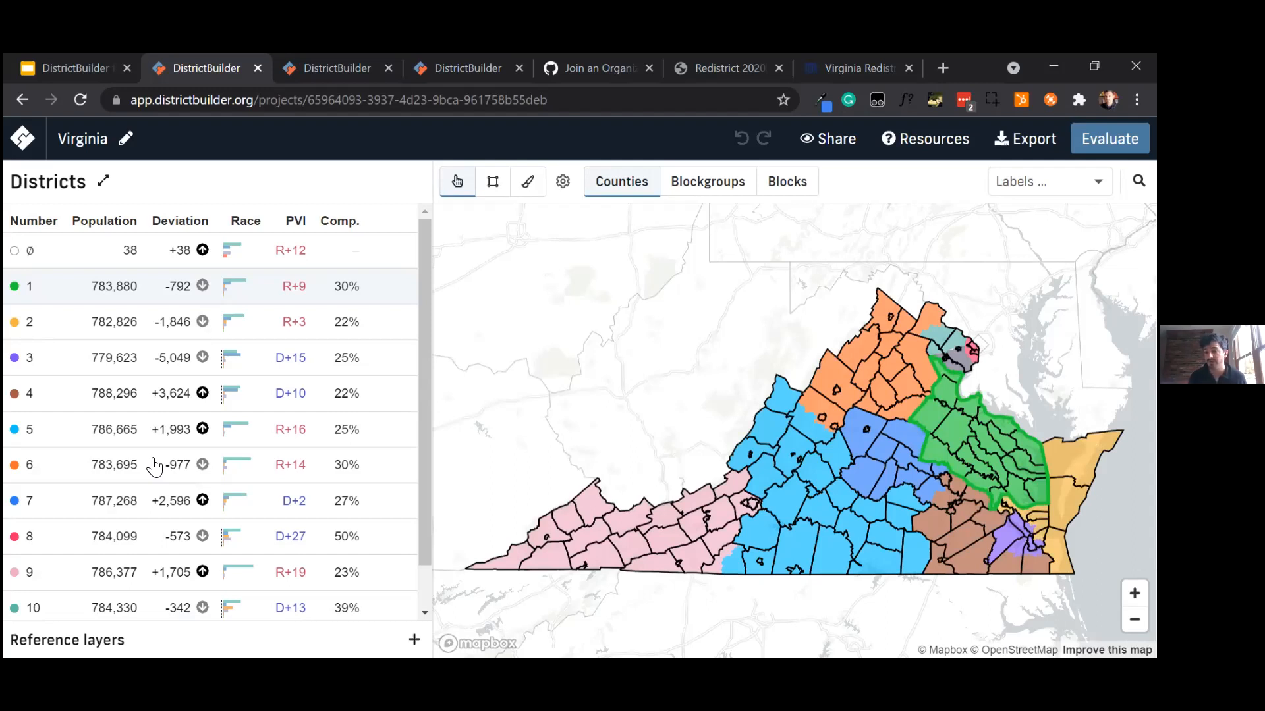
Step: Rename the map as Virginia Proposed Congressional Districts
{"action": "left_click", "coordinate": [125, 146]}
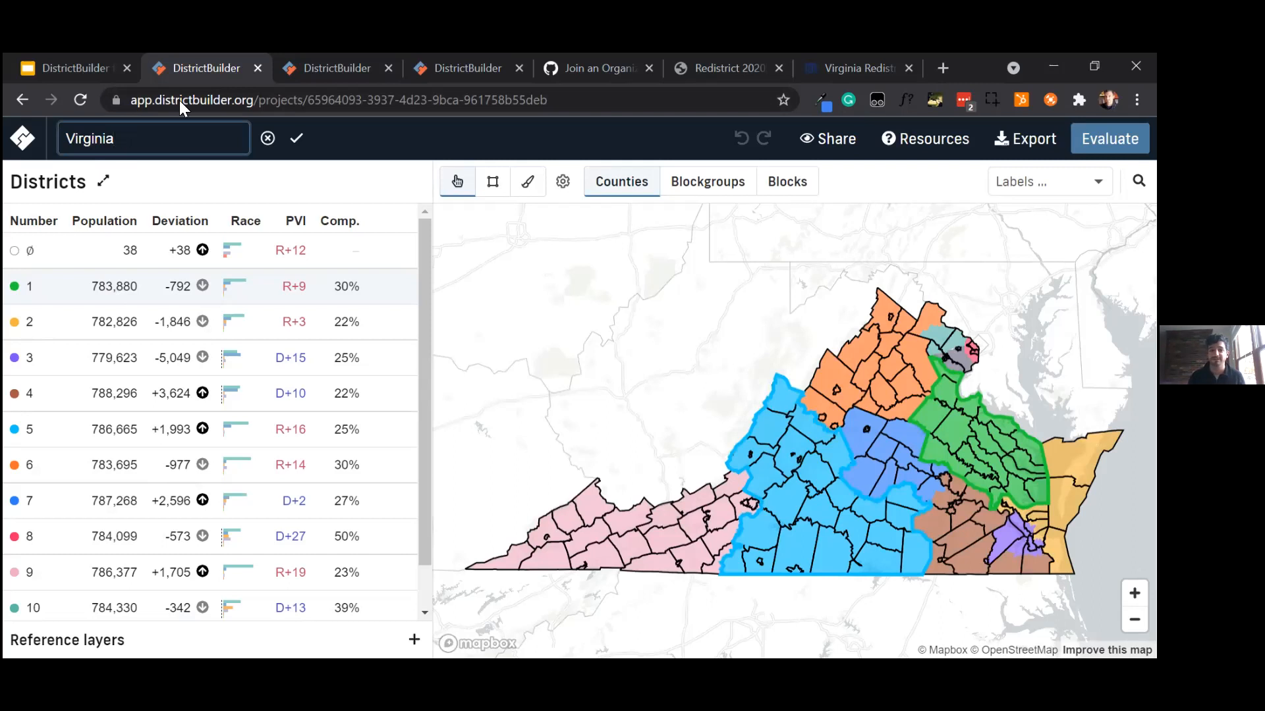
{"action": "left_click", "coordinate": [252, 148]}
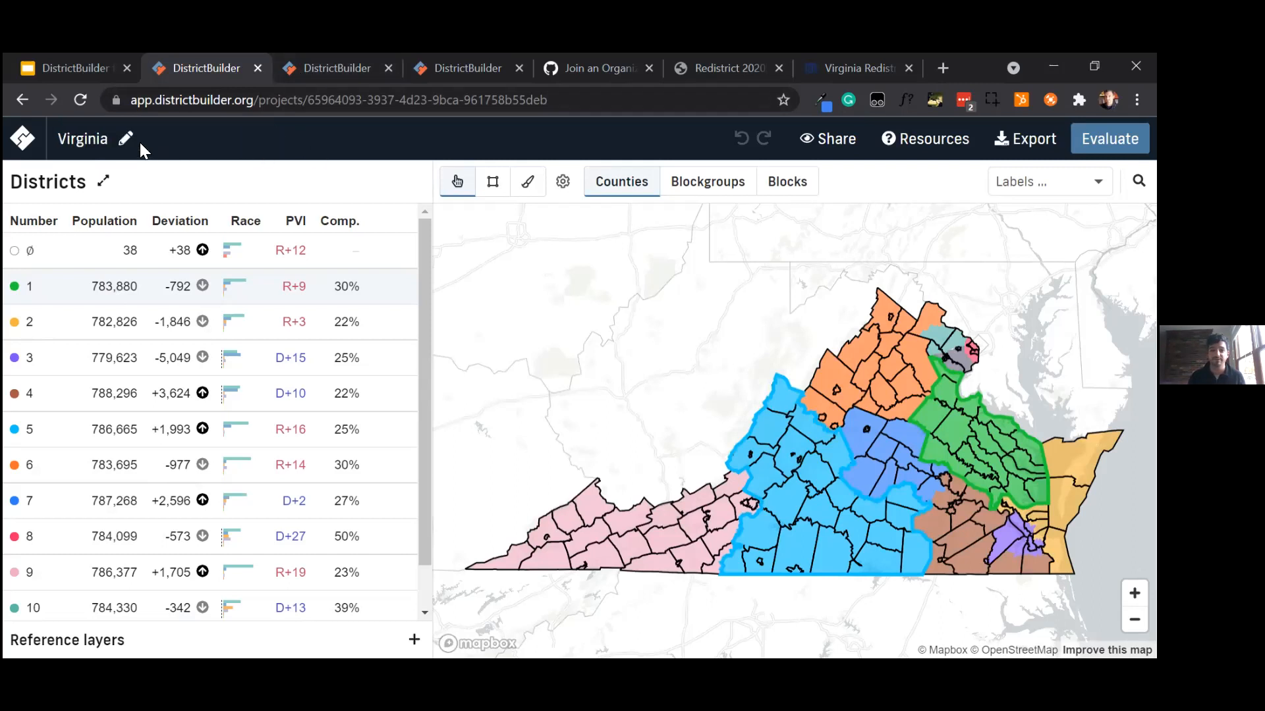
{"action": "left_click", "coordinate": [126, 145]}
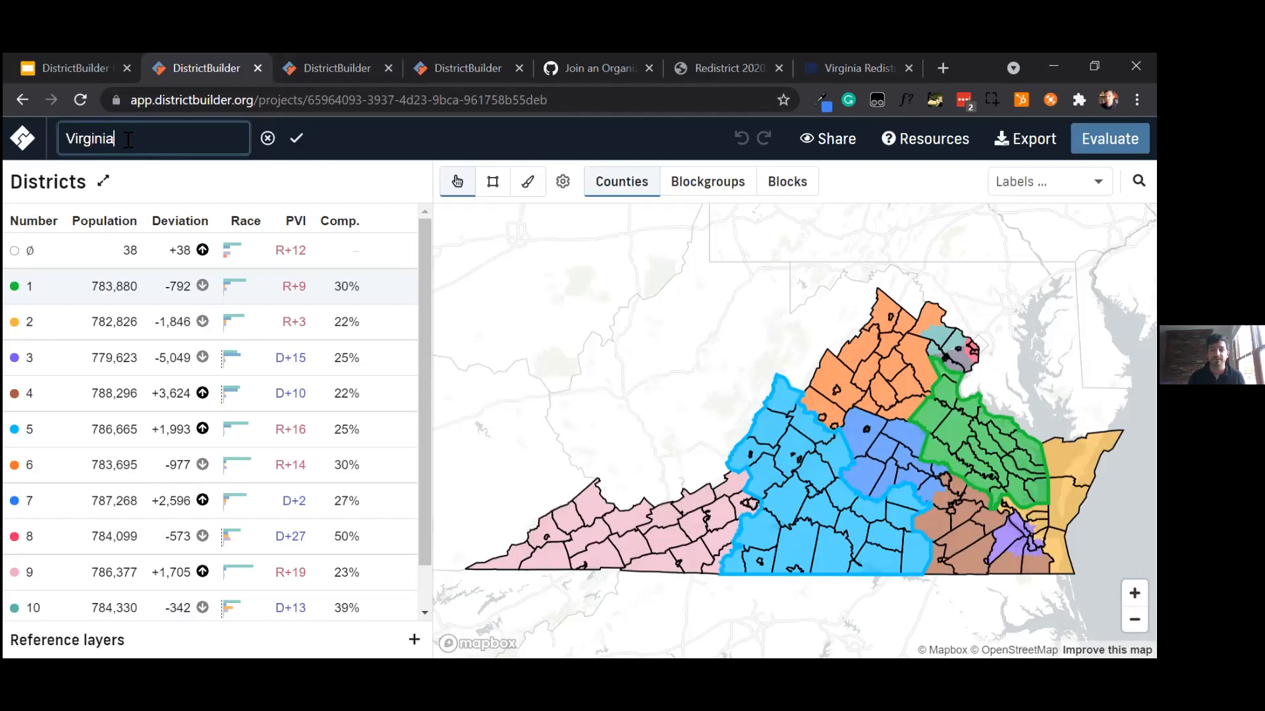
{"action": "type", "text": "P"}
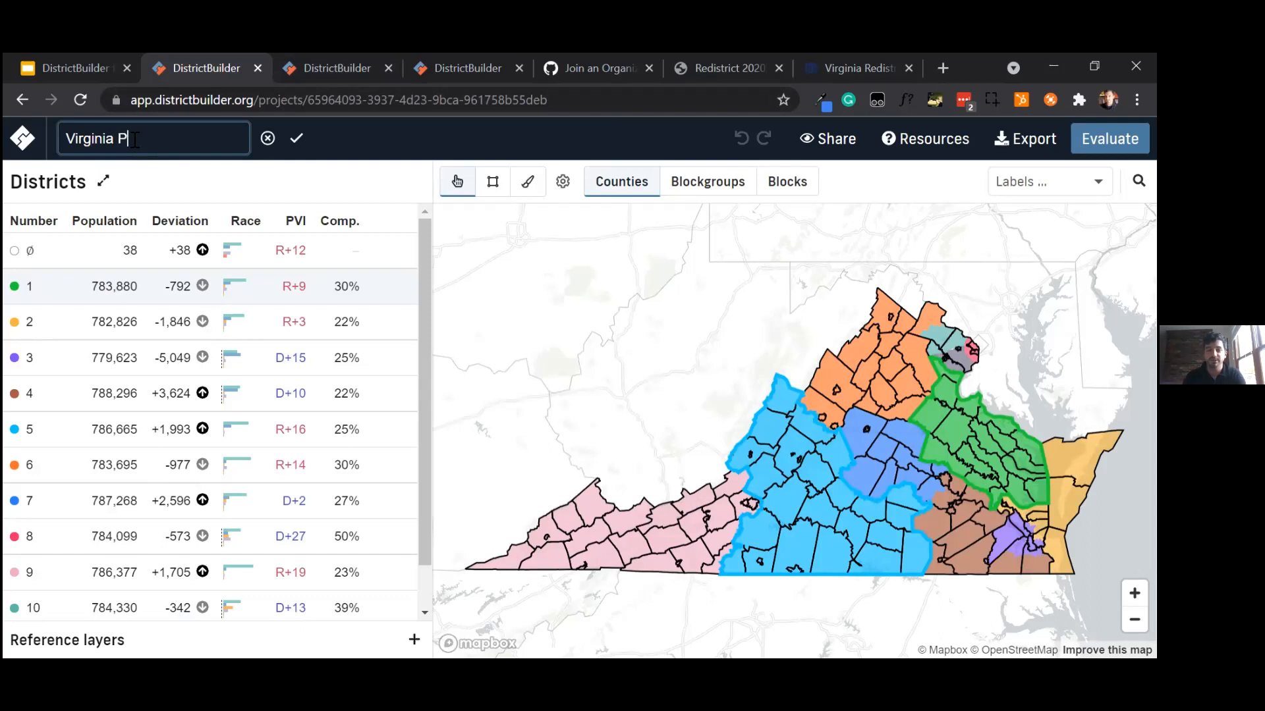
{"action": "type", "text": "roposed Congressiona"}
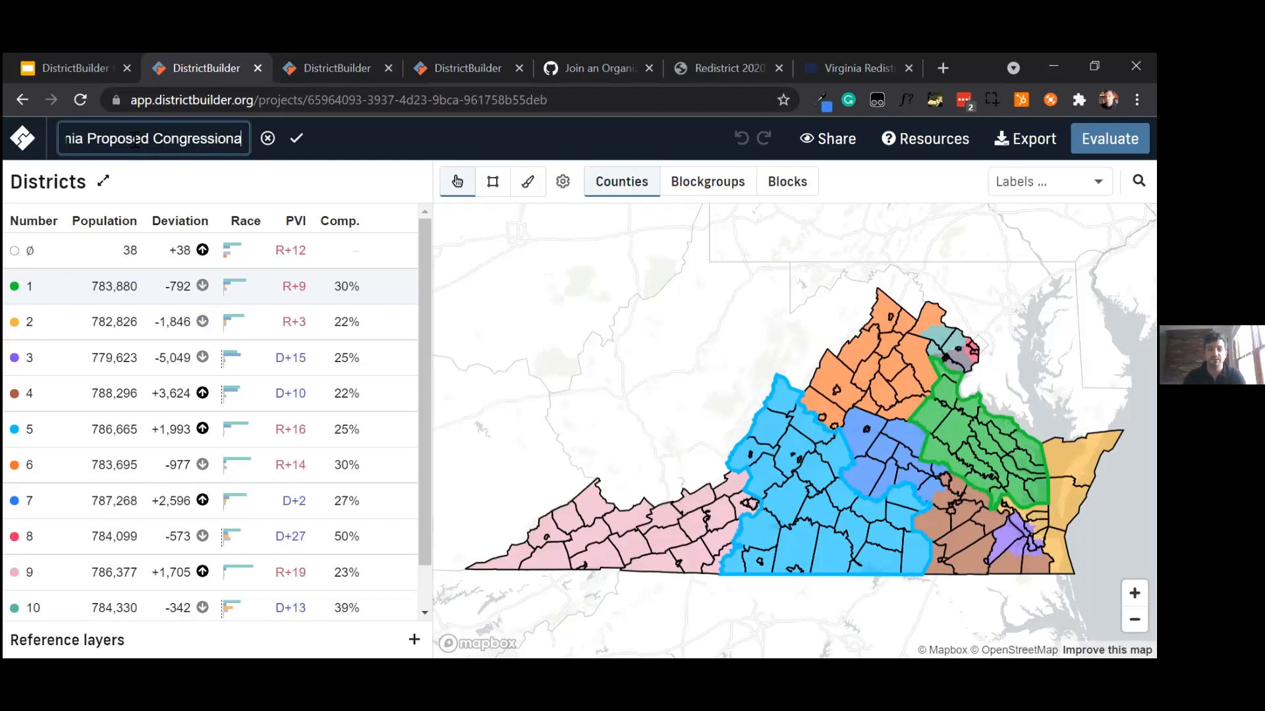
{"action": "type", "text": "l Districts"}
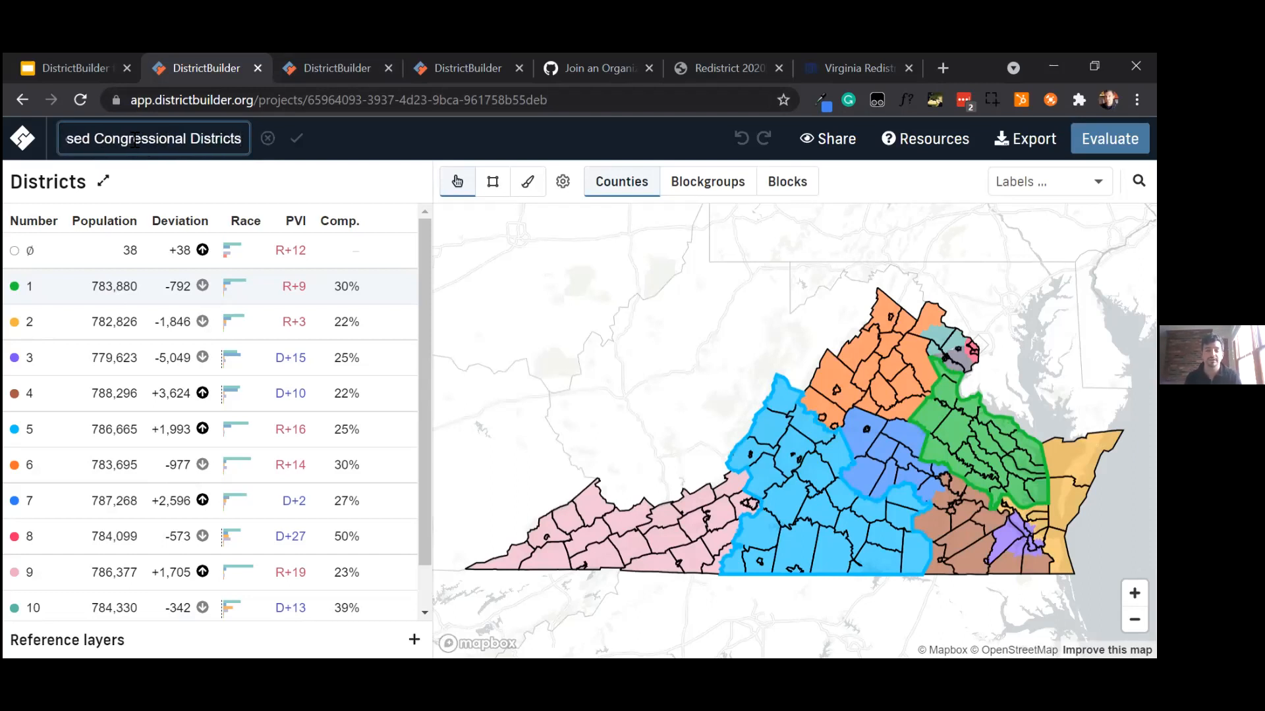
{"action": "key", "text": "Return"}
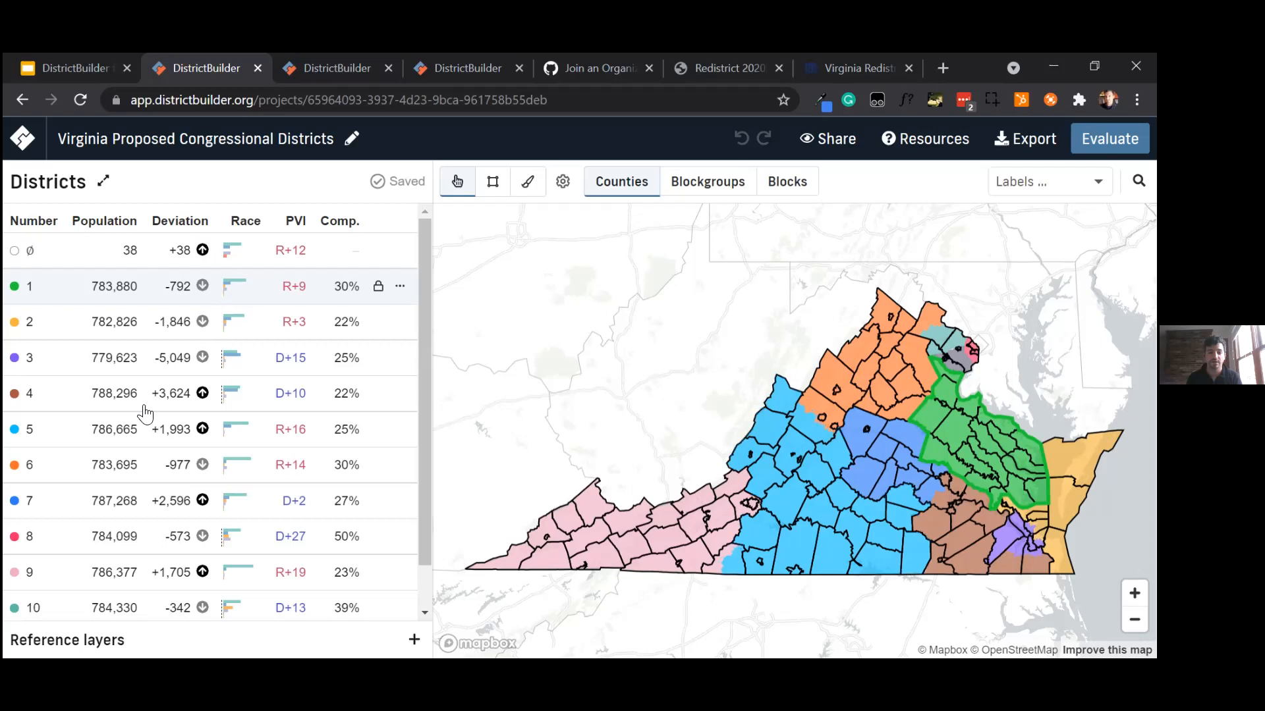
{"action": "scroll", "coordinate": [98, 435], "scroll_direction": "down", "scroll_amount": 1}
{"action": "scroll", "coordinate": [90, 520], "scroll_direction": "up", "scroll_amount": 1}
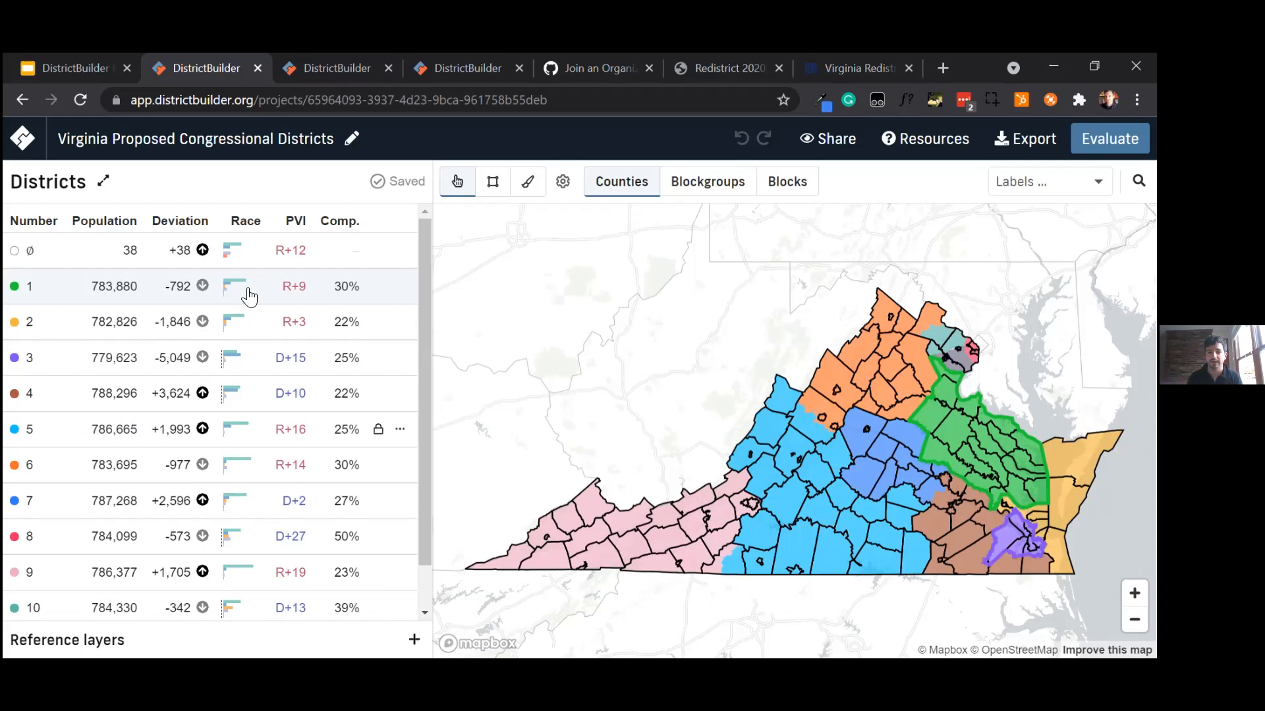
Step: Review district 1's race breakdown, PVI and competitiveness, and examine all columns of the expanded districts table
{"action": "mouse_move", "coordinate": [233, 293]}
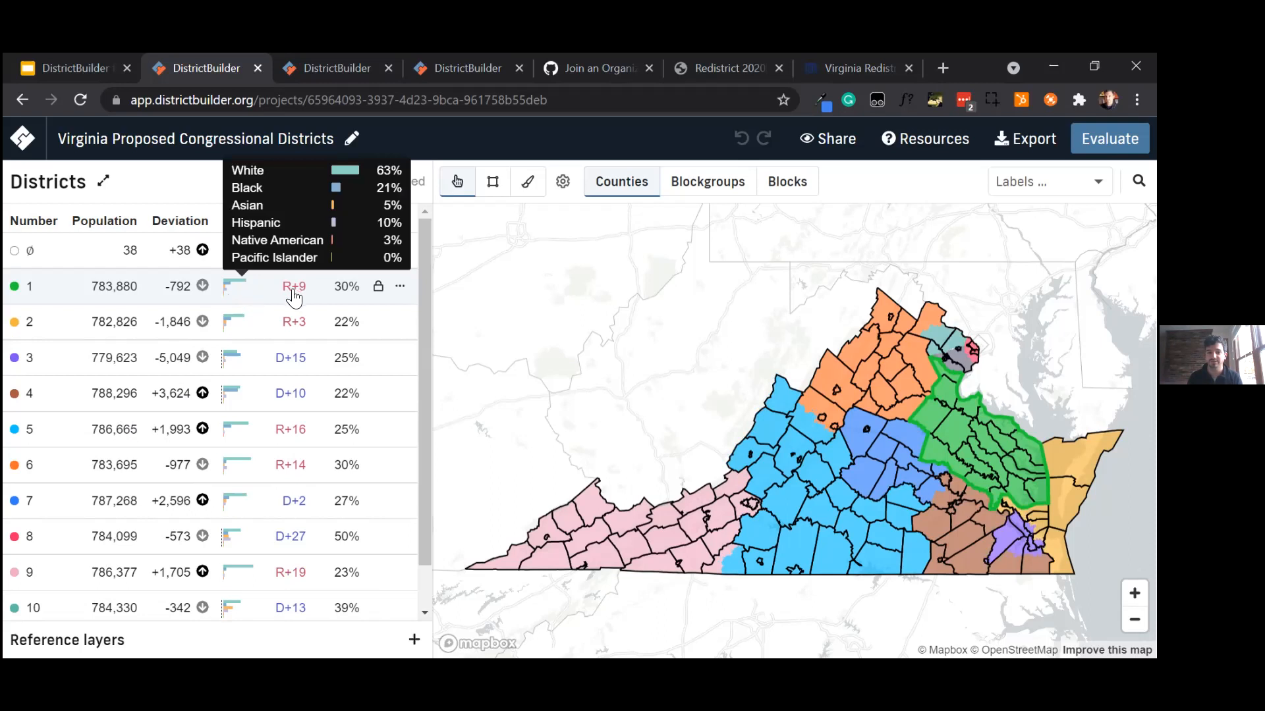
{"action": "mouse_move", "coordinate": [294, 299]}
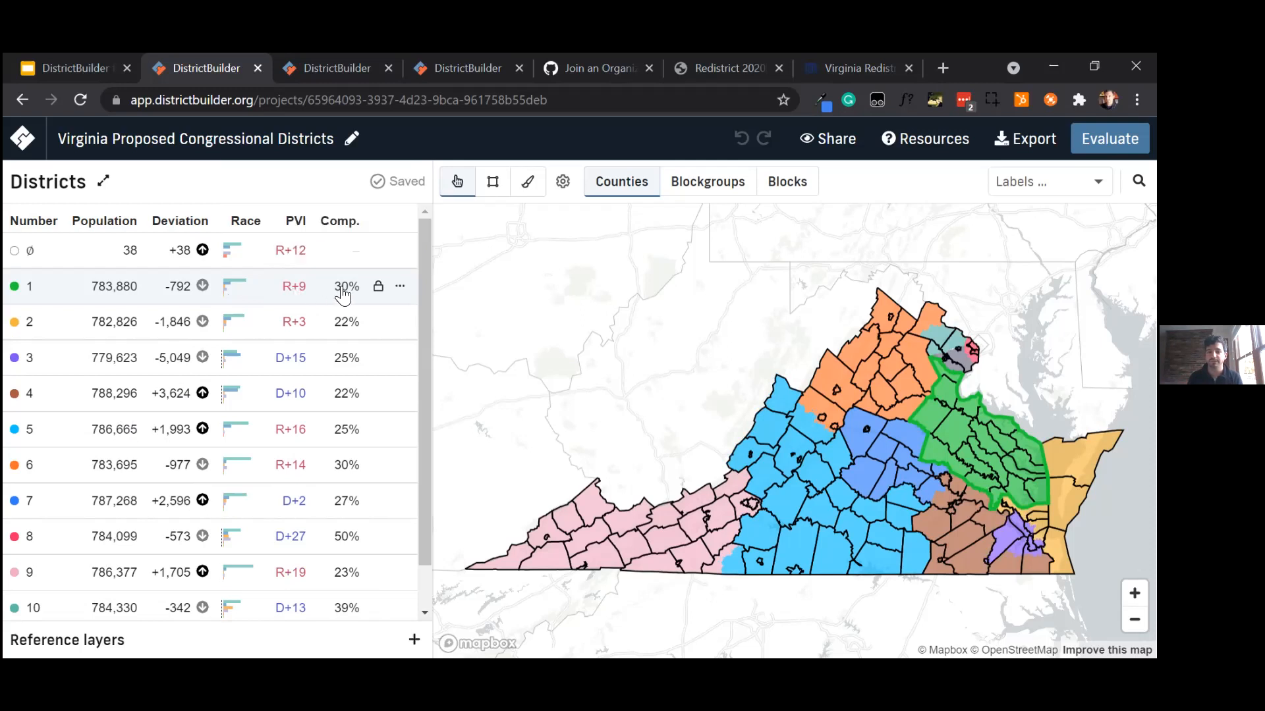
{"action": "mouse_move", "coordinate": [343, 296]}
{"action": "left_click", "coordinate": [104, 185]}
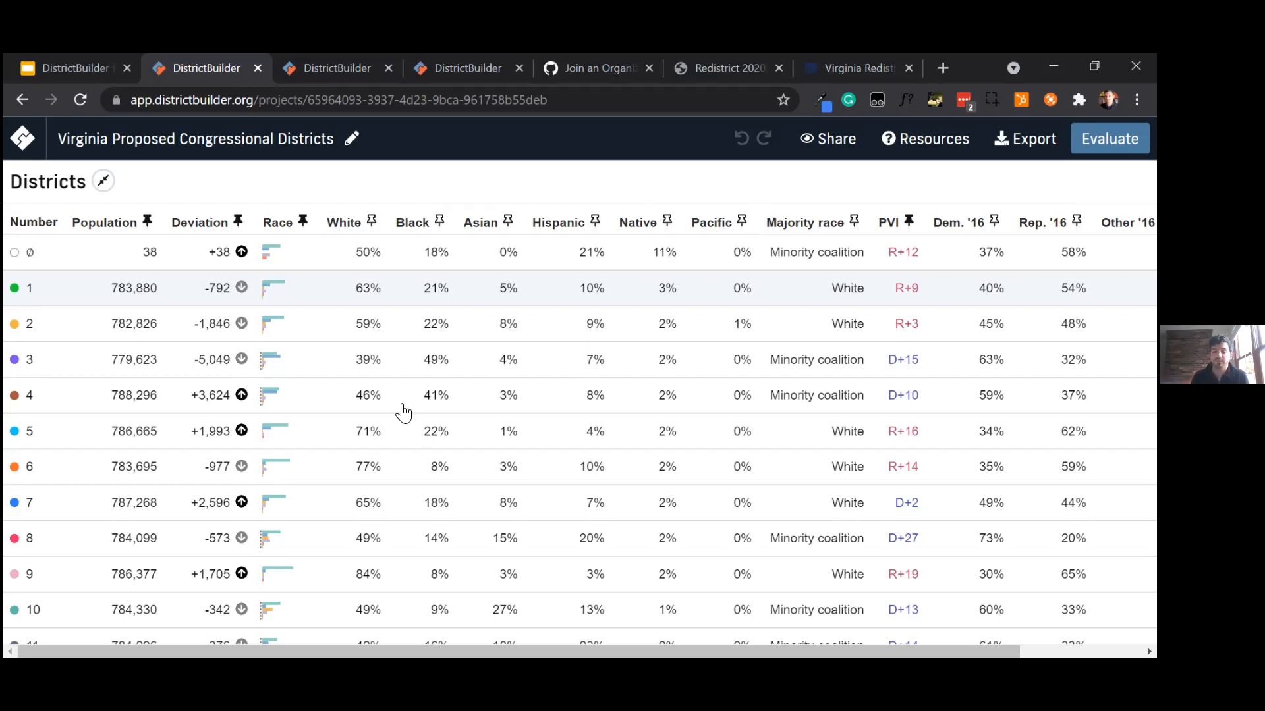
{"action": "scroll", "coordinate": [404, 413], "scroll_direction": "right", "scroll_amount": 3}
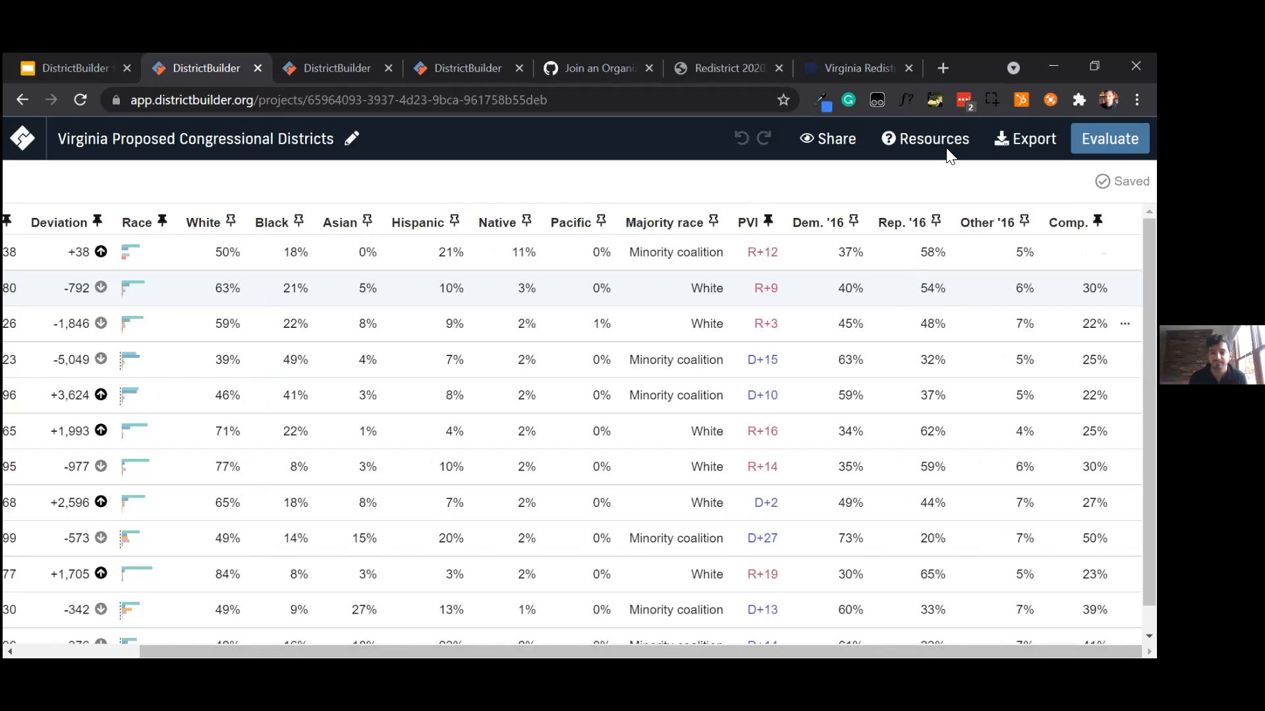
{"action": "scroll", "coordinate": [311, 232], "scroll_direction": "left", "scroll_amount": 3}
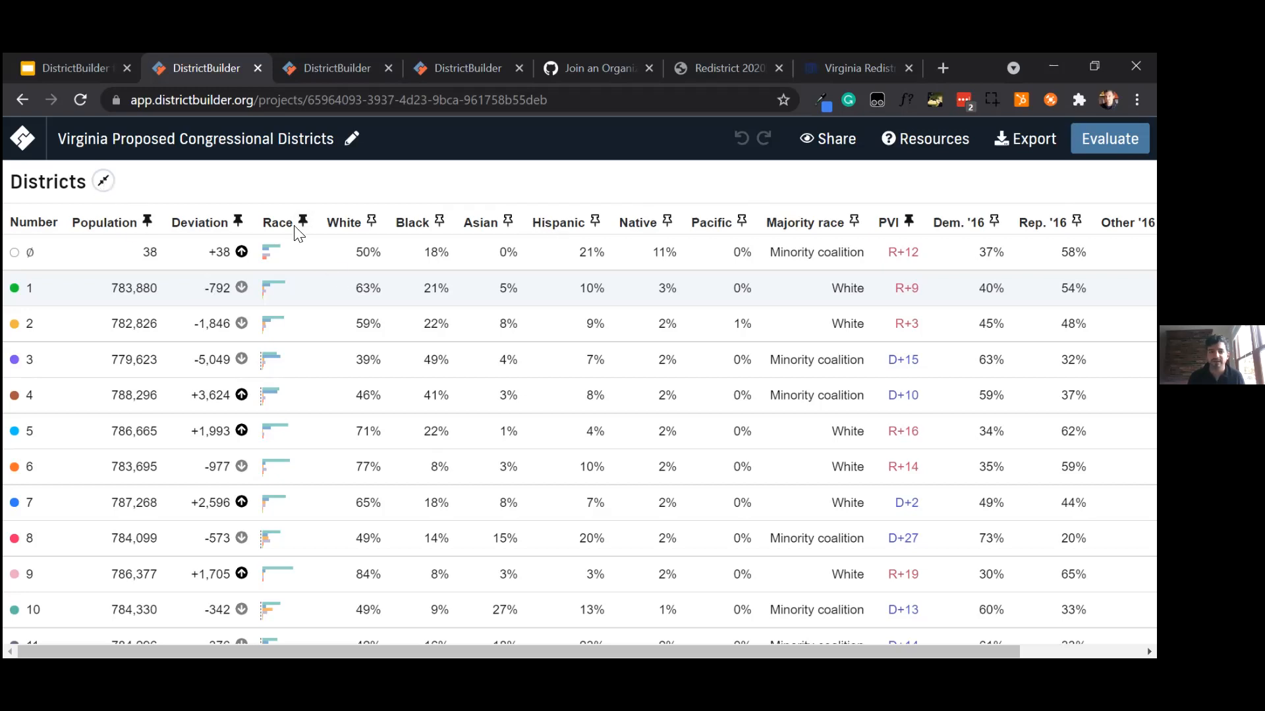
{"action": "left_click", "coordinate": [103, 182]}
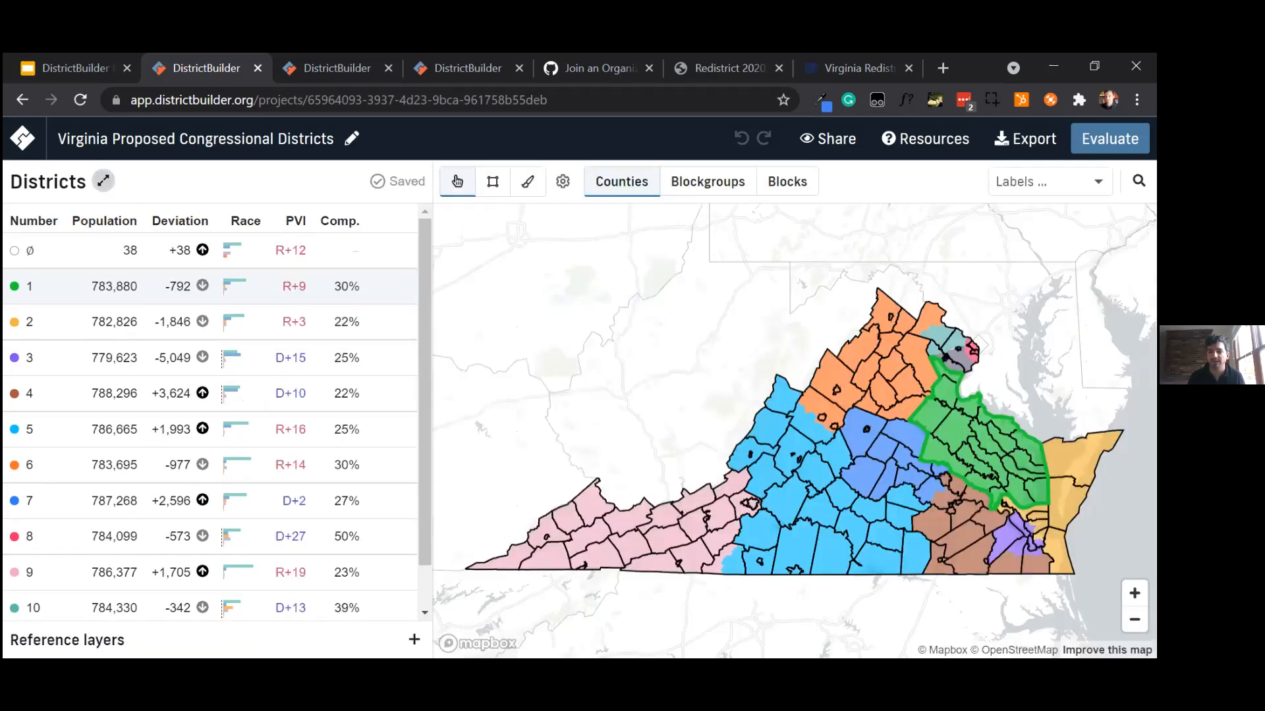
Step: Unpin the PVI column in the expanded districts table and return to the compact districts view
{"action": "left_click", "coordinate": [104, 182]}
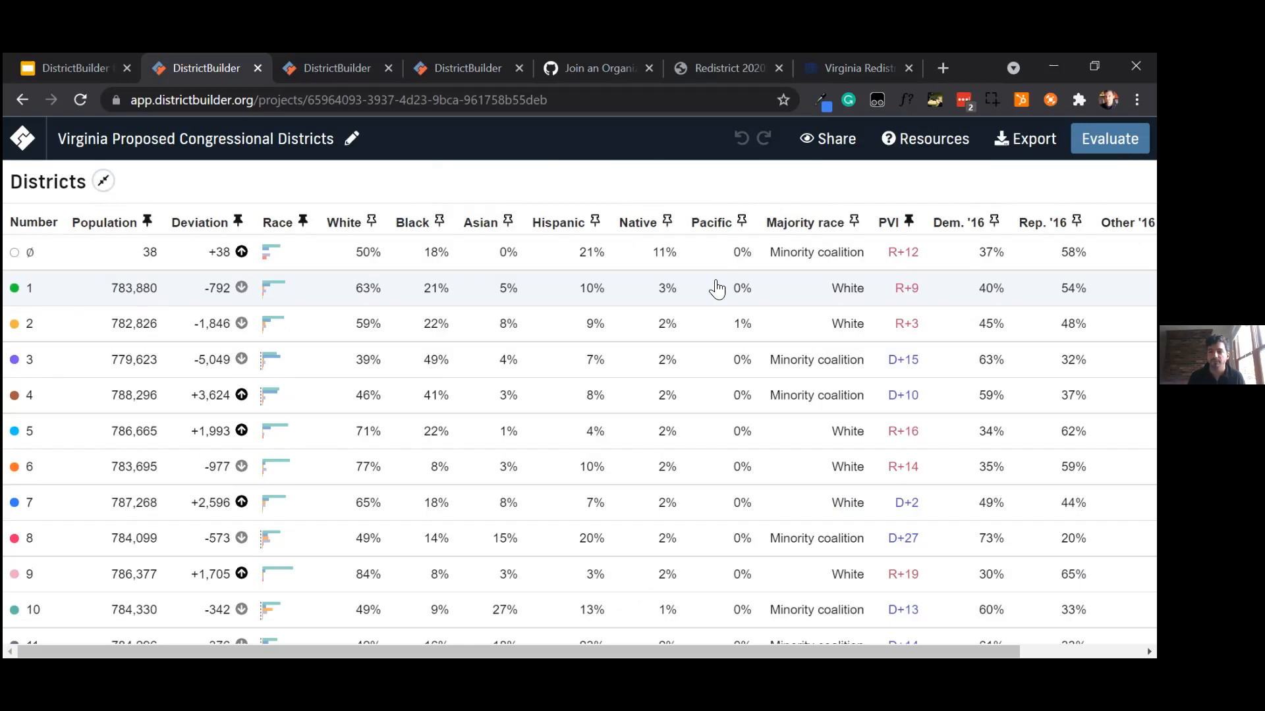
{"action": "scroll", "coordinate": [793, 221], "scroll_direction": "right", "scroll_amount": 3}
{"action": "left_click", "coordinate": [768, 223]}
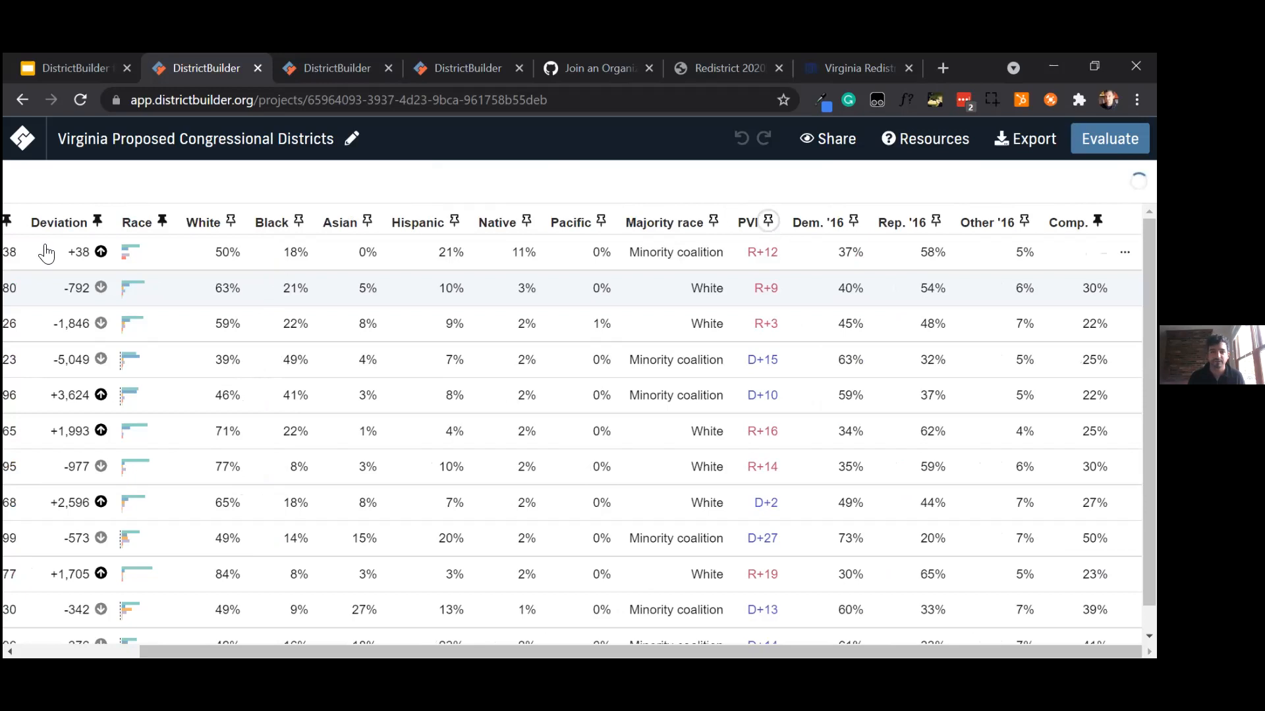
{"action": "scroll", "coordinate": [111, 286], "scroll_direction": "left", "scroll_amount": 3}
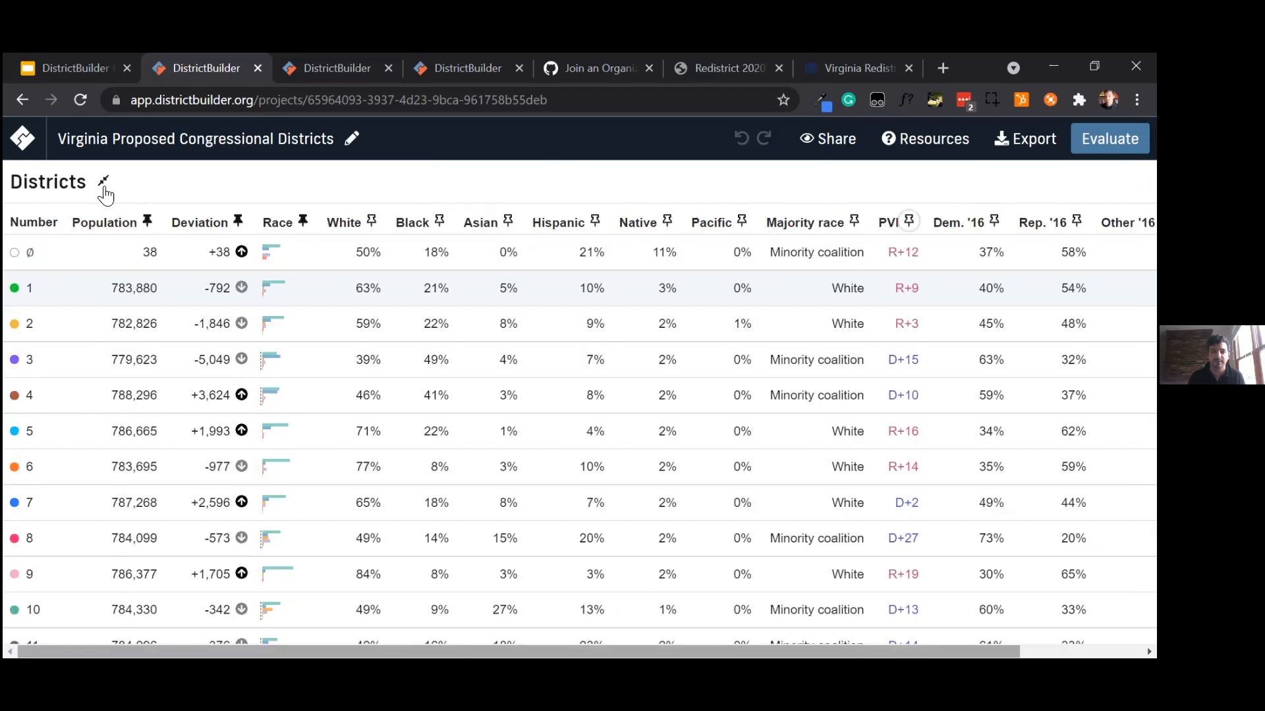
{"action": "left_click", "coordinate": [103, 183]}
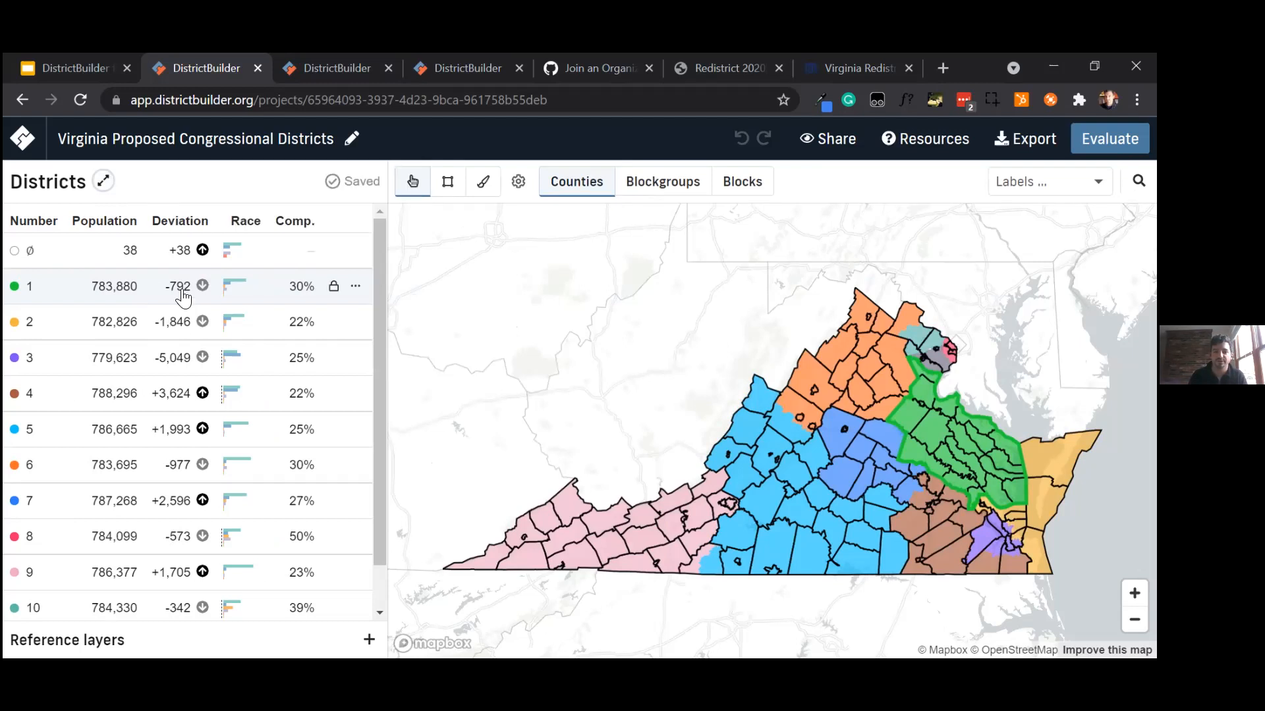
Step: Review the population deviations in the districts list and locate the unassigned area on the map with Find
{"action": "mouse_move", "coordinate": [183, 297]}
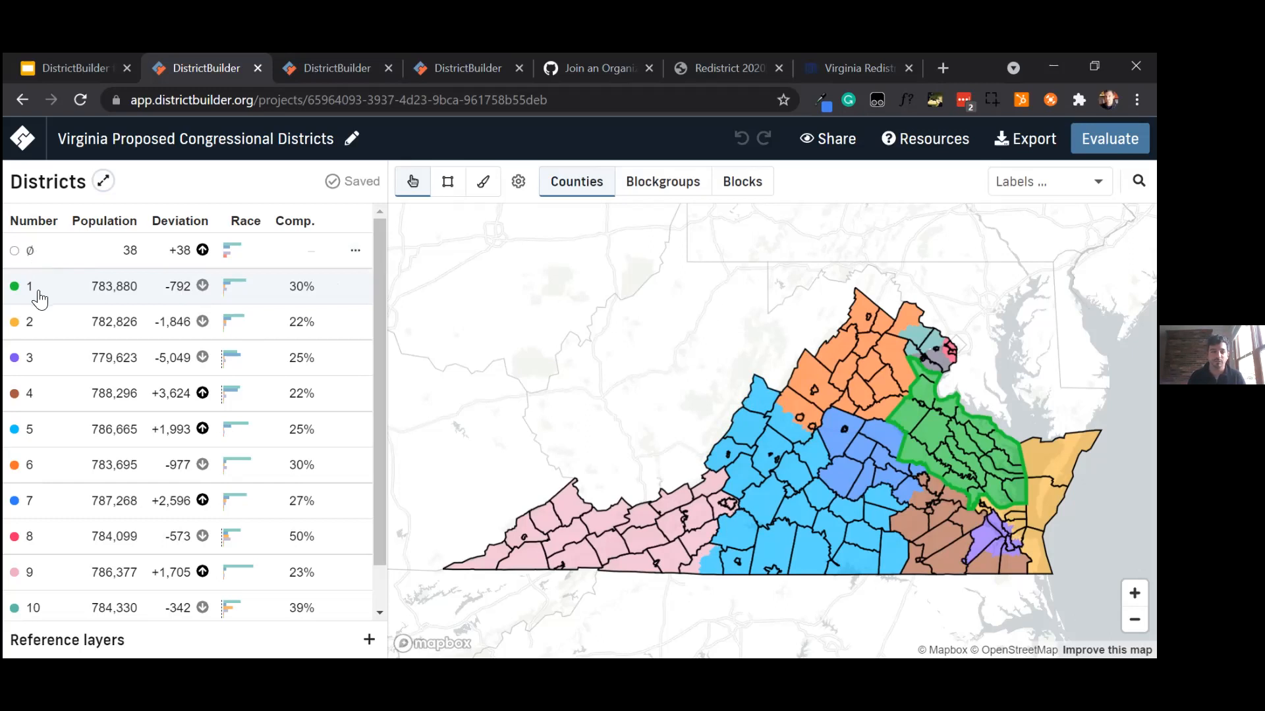
{"action": "scroll", "coordinate": [49, 330], "scroll_direction": "down", "scroll_amount": 1}
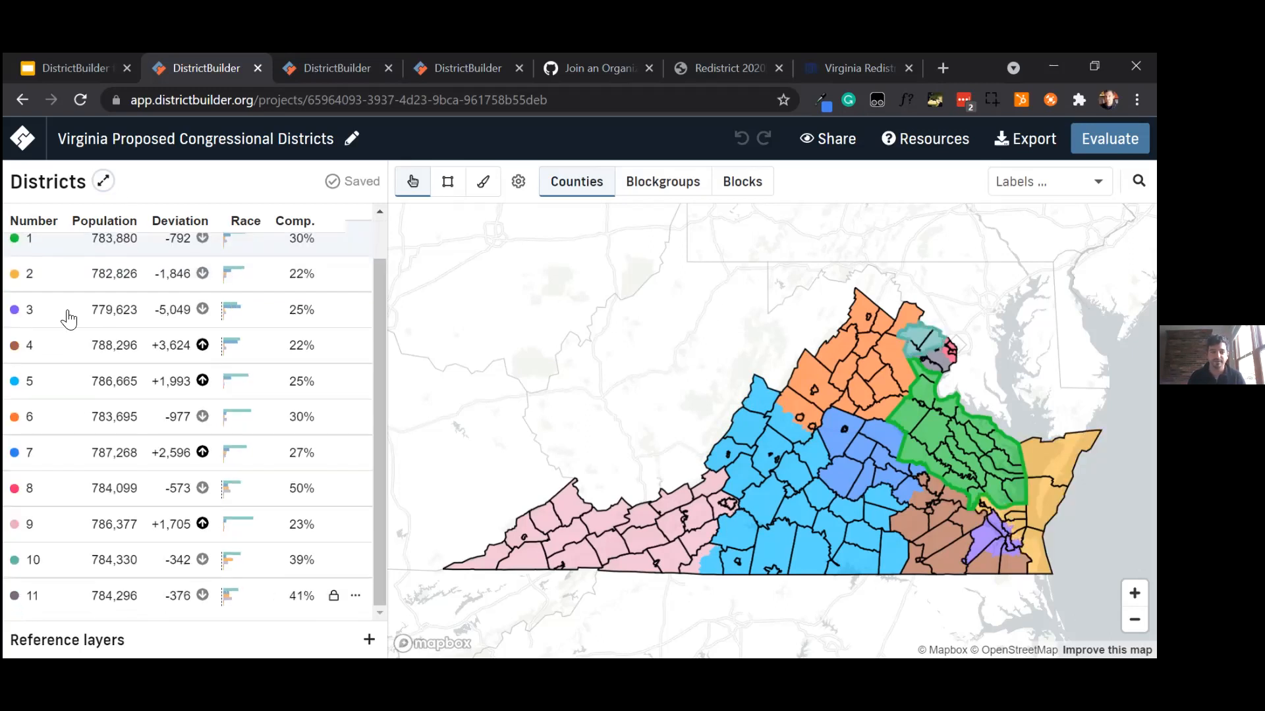
{"action": "scroll", "coordinate": [33, 260], "scroll_direction": "up", "scroll_amount": 1}
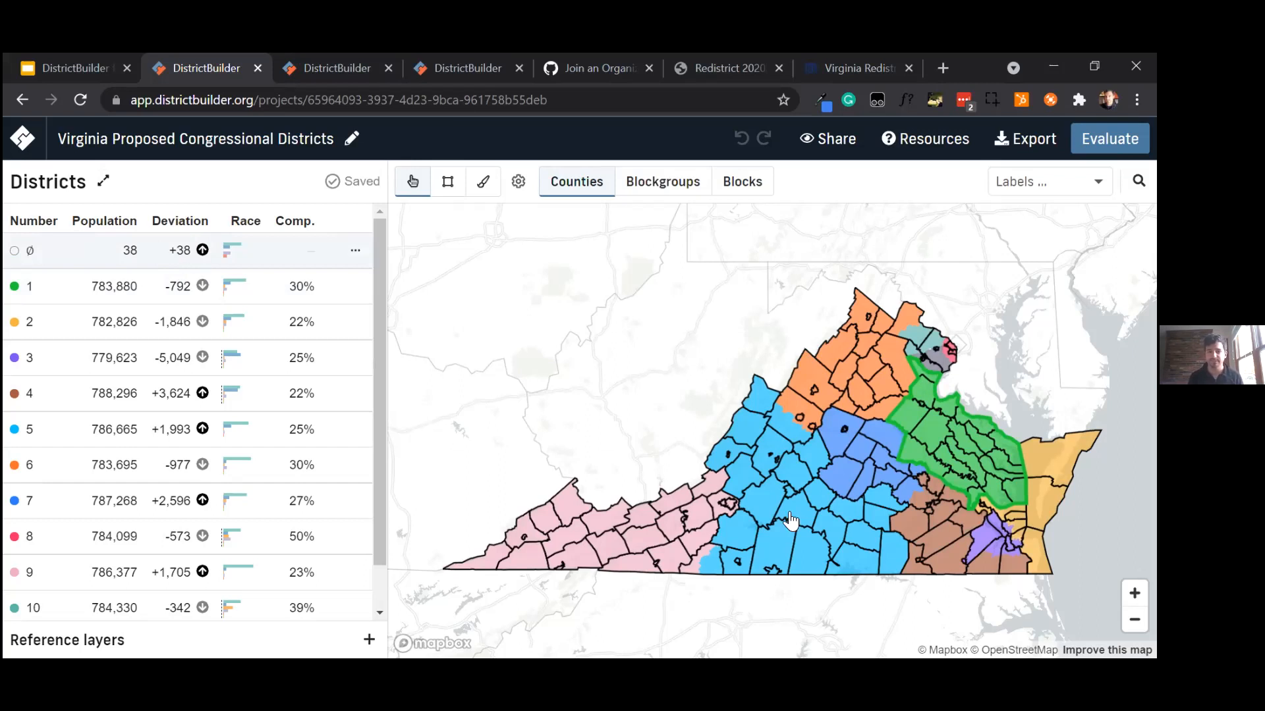
{"action": "mouse_move", "coordinate": [790, 521]}
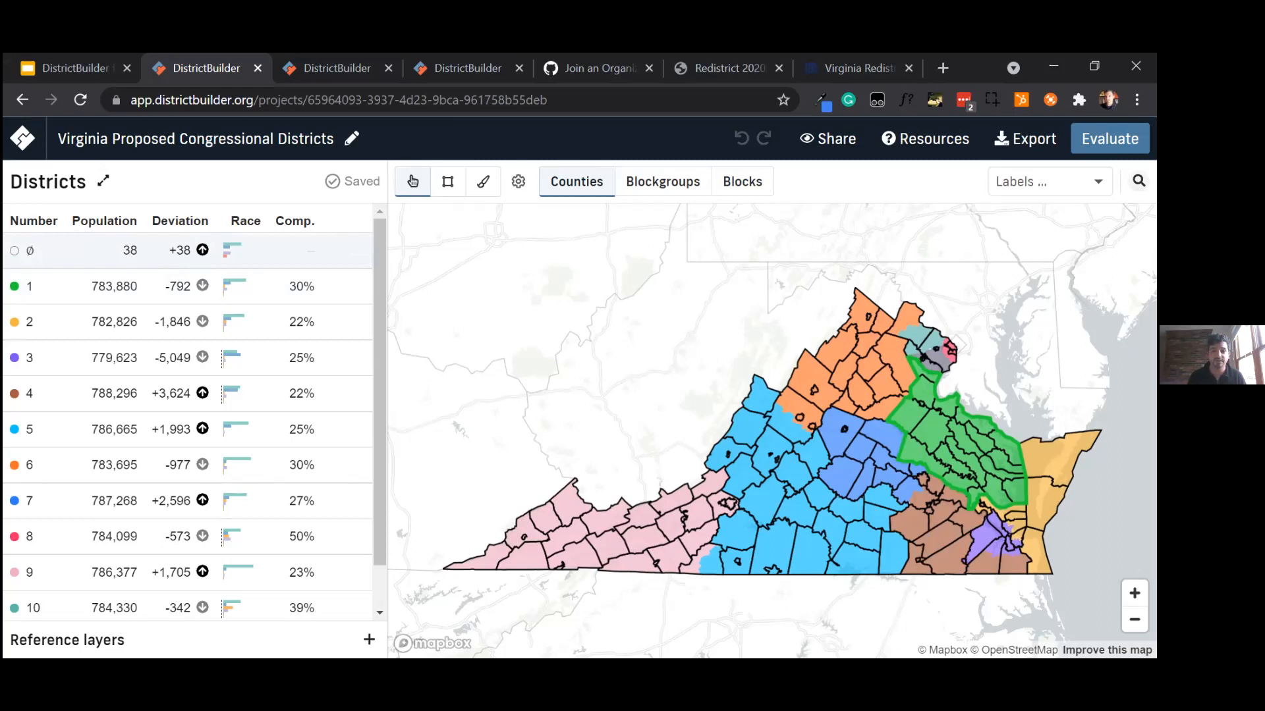
{"action": "left_click", "coordinate": [1138, 181]}
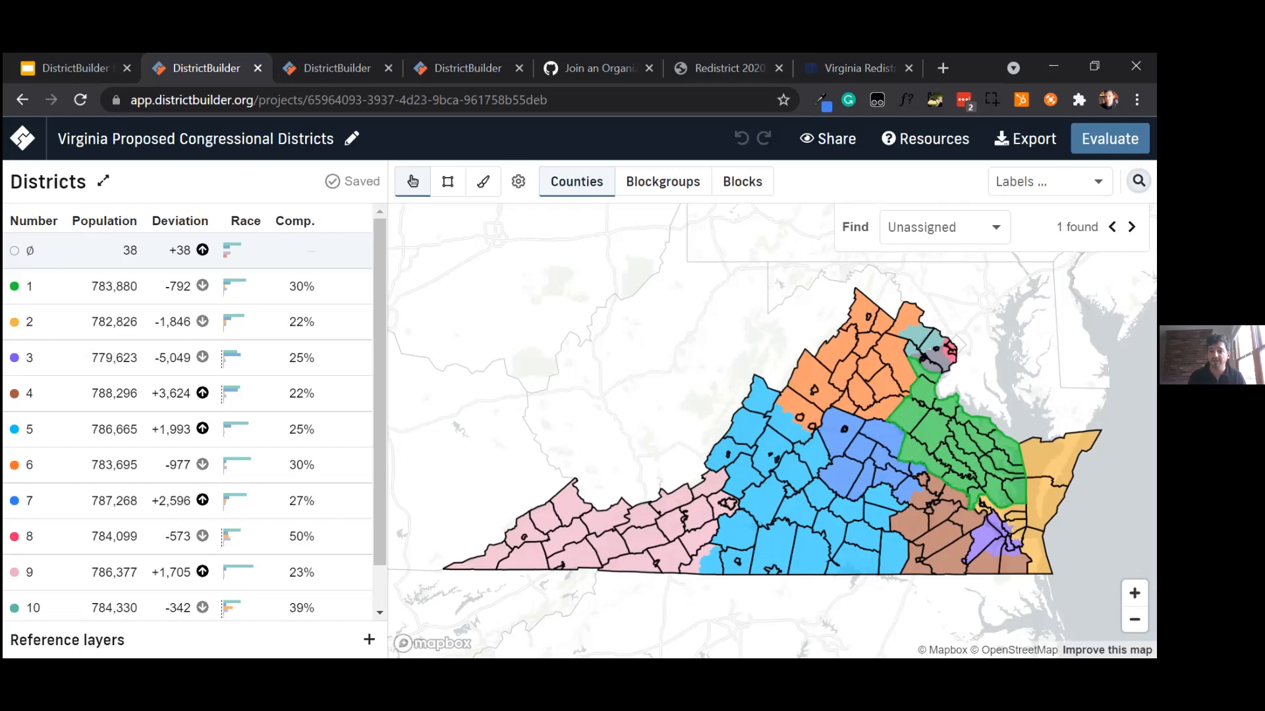
{"action": "left_click", "coordinate": [1132, 227]}
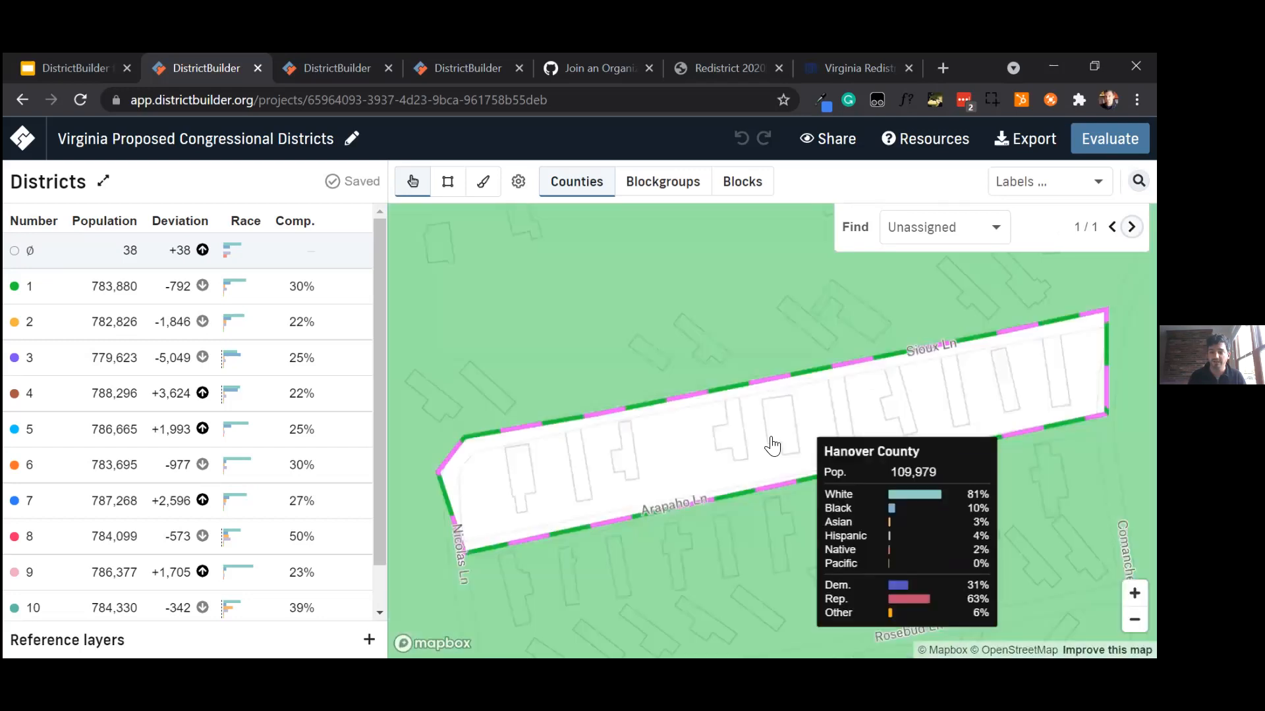
{"action": "scroll", "coordinate": [798, 436], "scroll_direction": "down", "scroll_amount": 3}
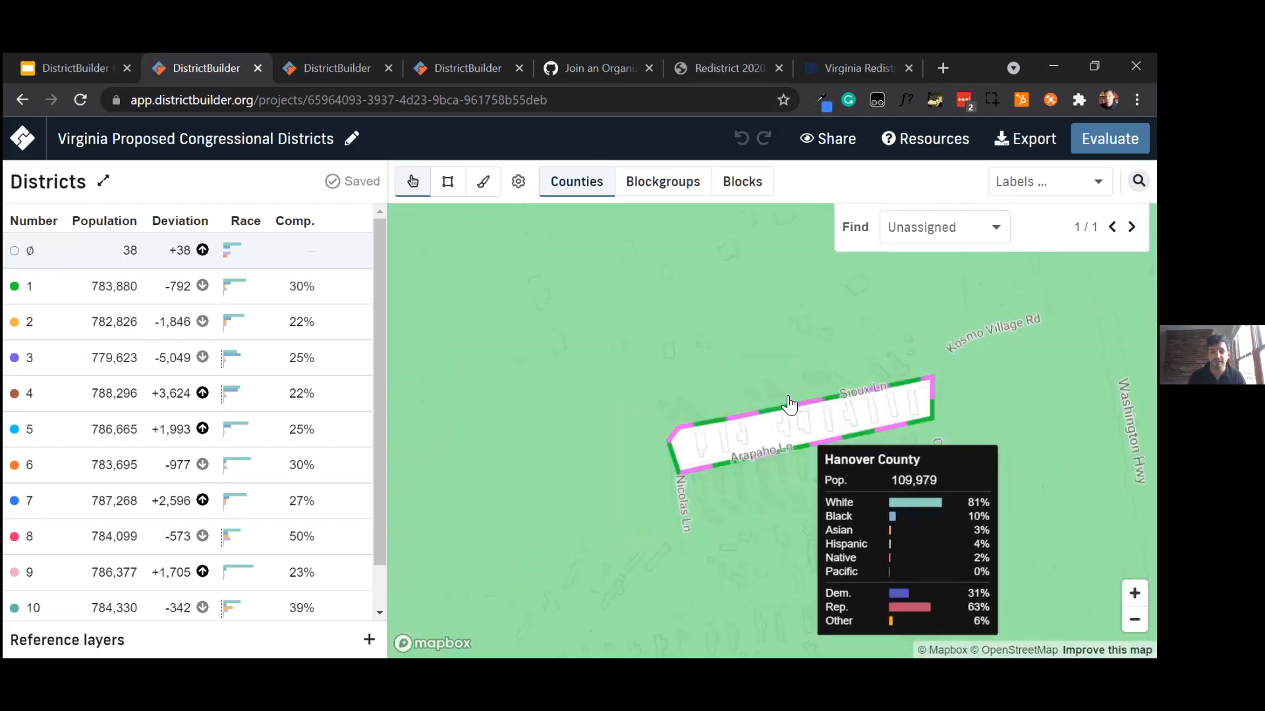
{"action": "scroll", "coordinate": [768, 396], "scroll_direction": "up", "scroll_amount": 2}
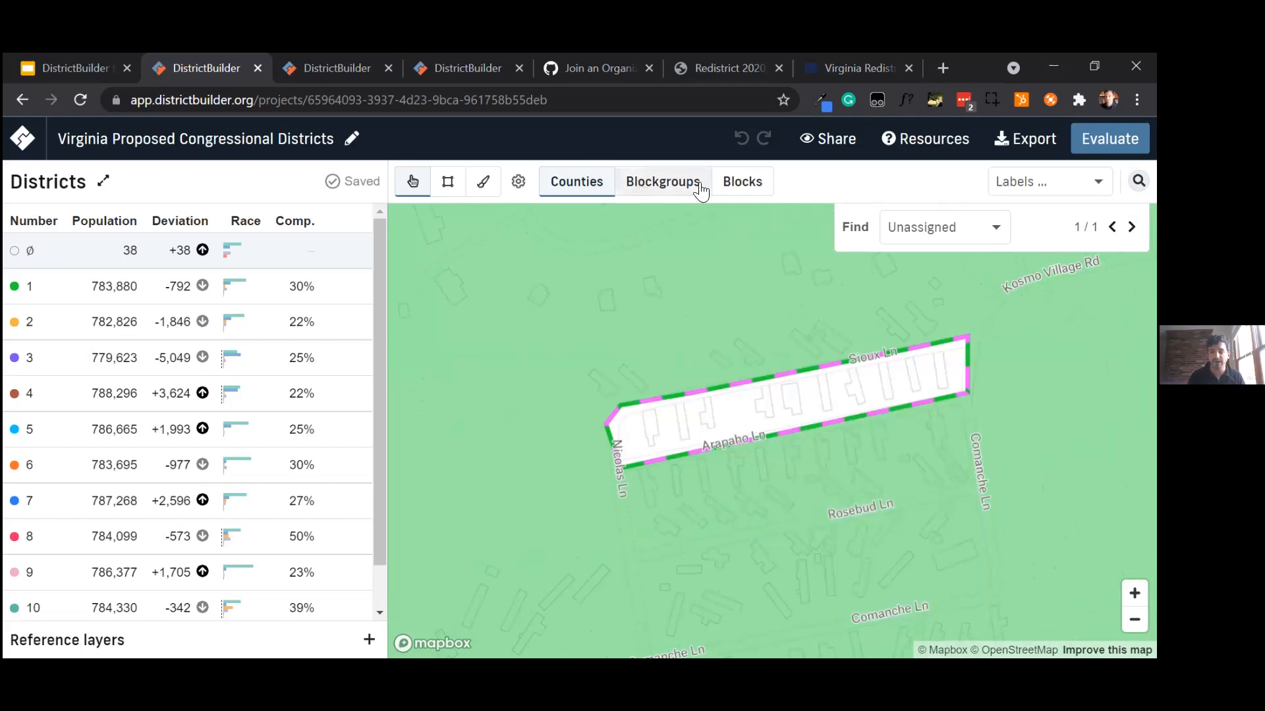
Step: Assign the unassigned block between Sioux Ln and Arapaho Ln to district 1 at block level and accept the change
{"action": "left_click", "coordinate": [731, 193]}
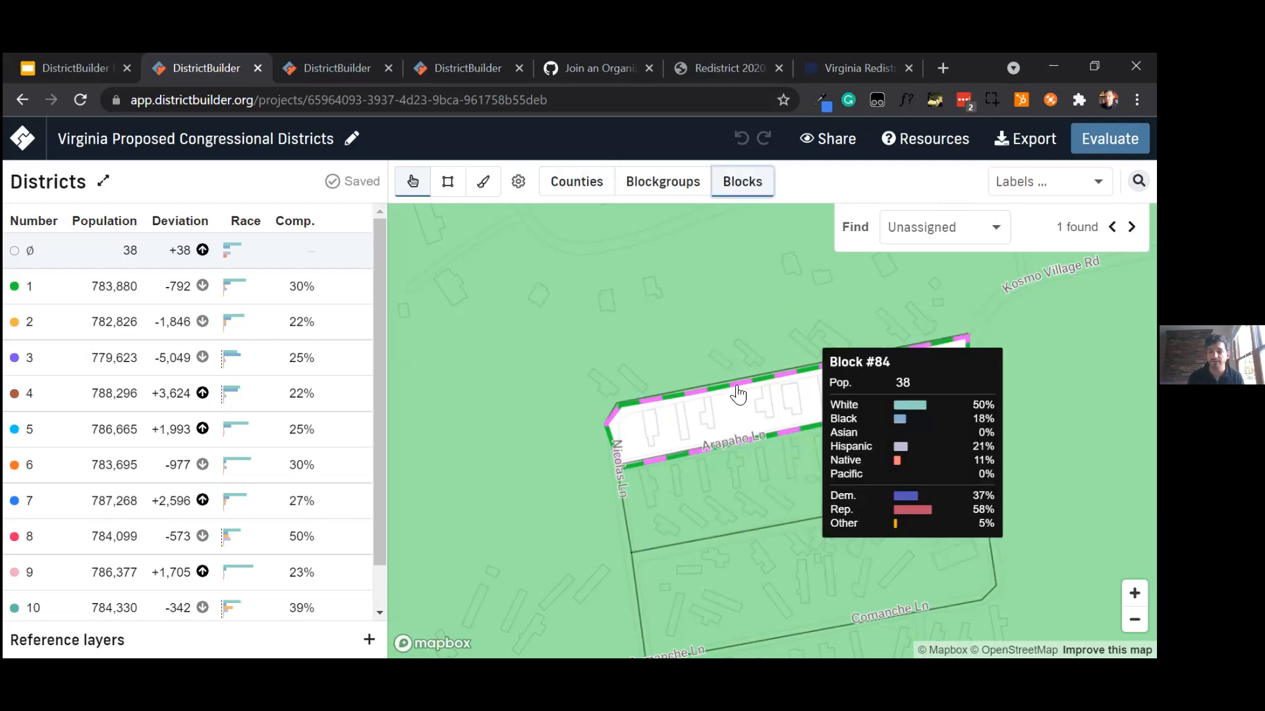
{"action": "left_click", "coordinate": [58, 290]}
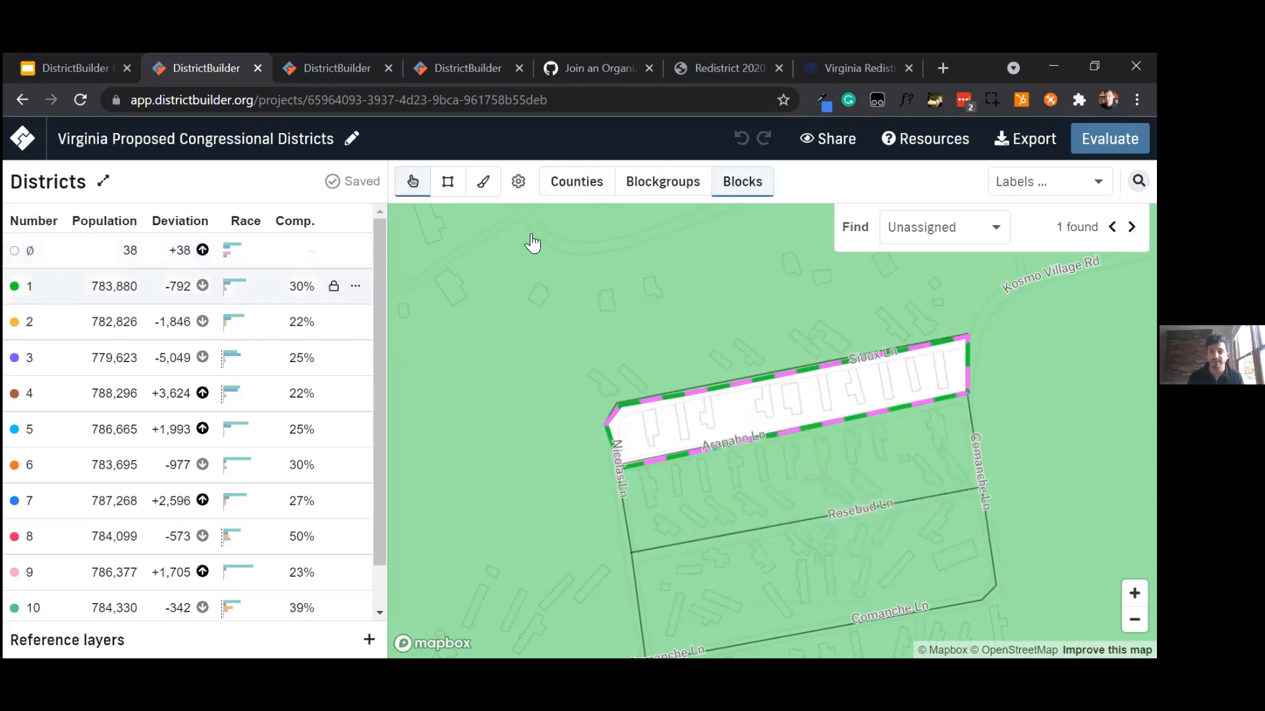
{"action": "left_click", "coordinate": [768, 410]}
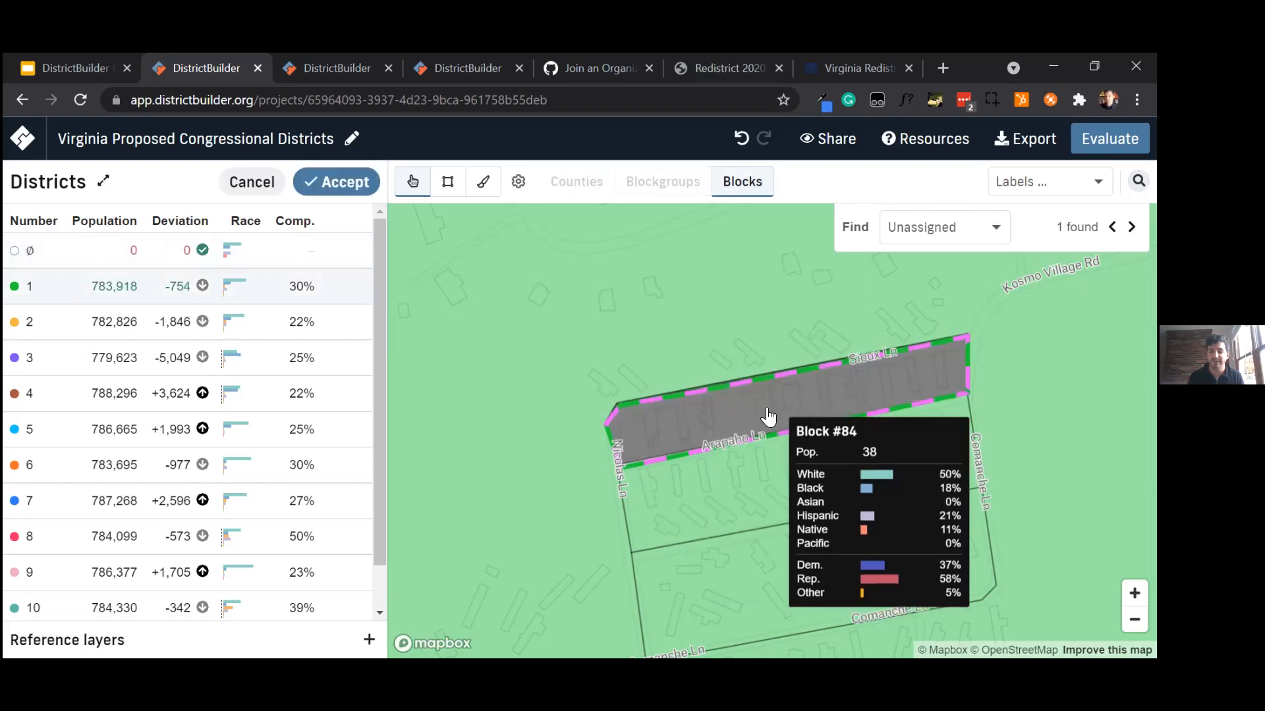
{"action": "left_click", "coordinate": [766, 406]}
{"action": "left_click", "coordinate": [765, 406]}
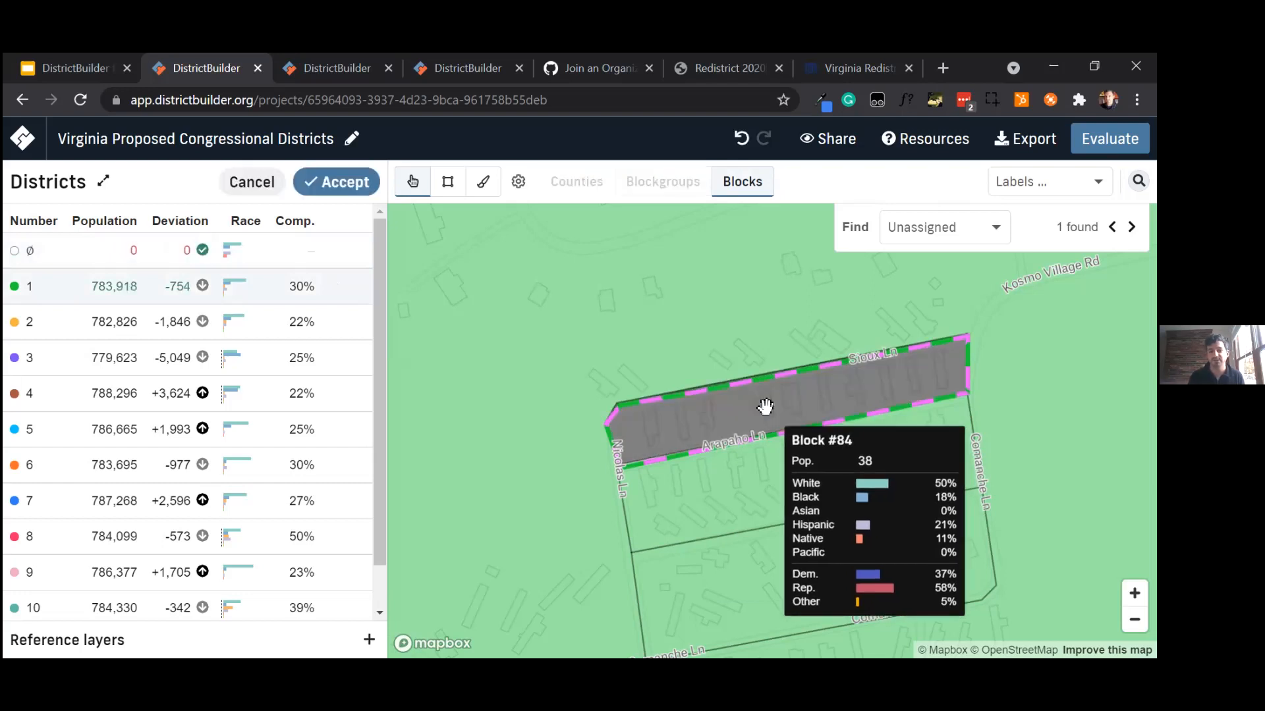
{"action": "left_click", "coordinate": [766, 406]}
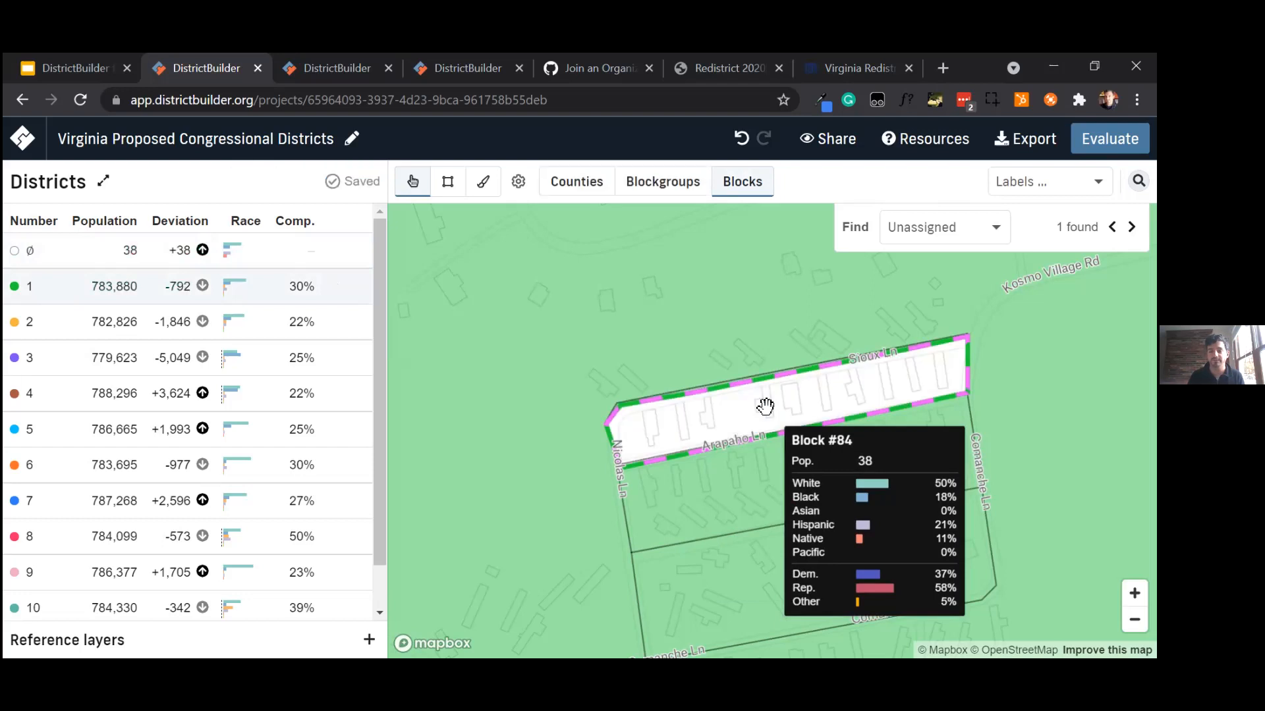
{"action": "left_click", "coordinate": [768, 414]}
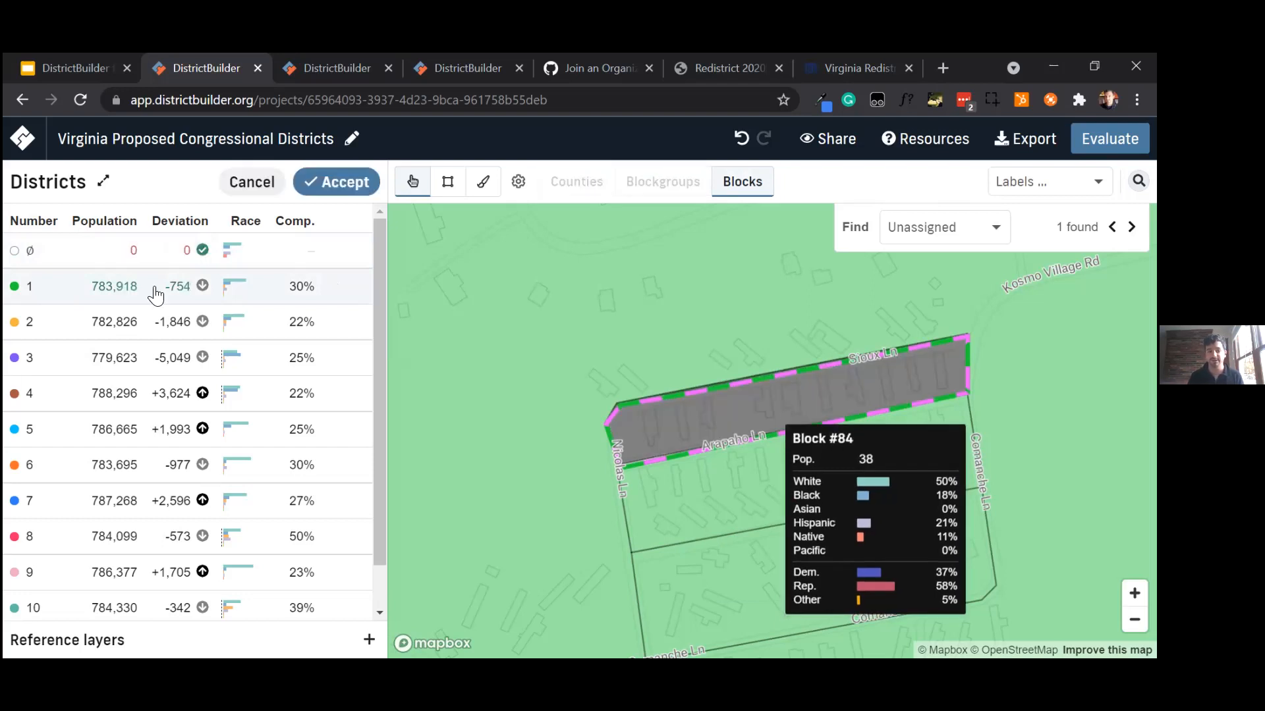
{"action": "left_click", "coordinate": [299, 186]}
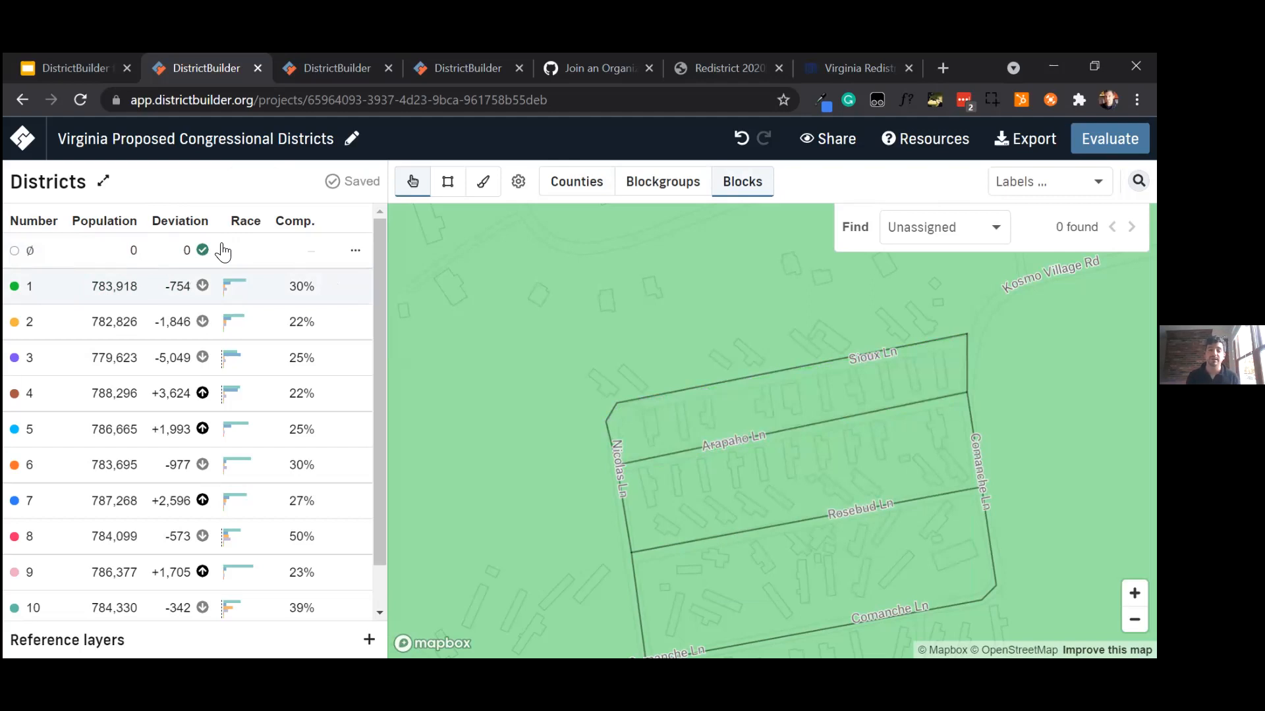
Step: Try selecting the single block just north of Kenwood for district 1, and deselect it
{"action": "mouse_move", "coordinate": [224, 252]}
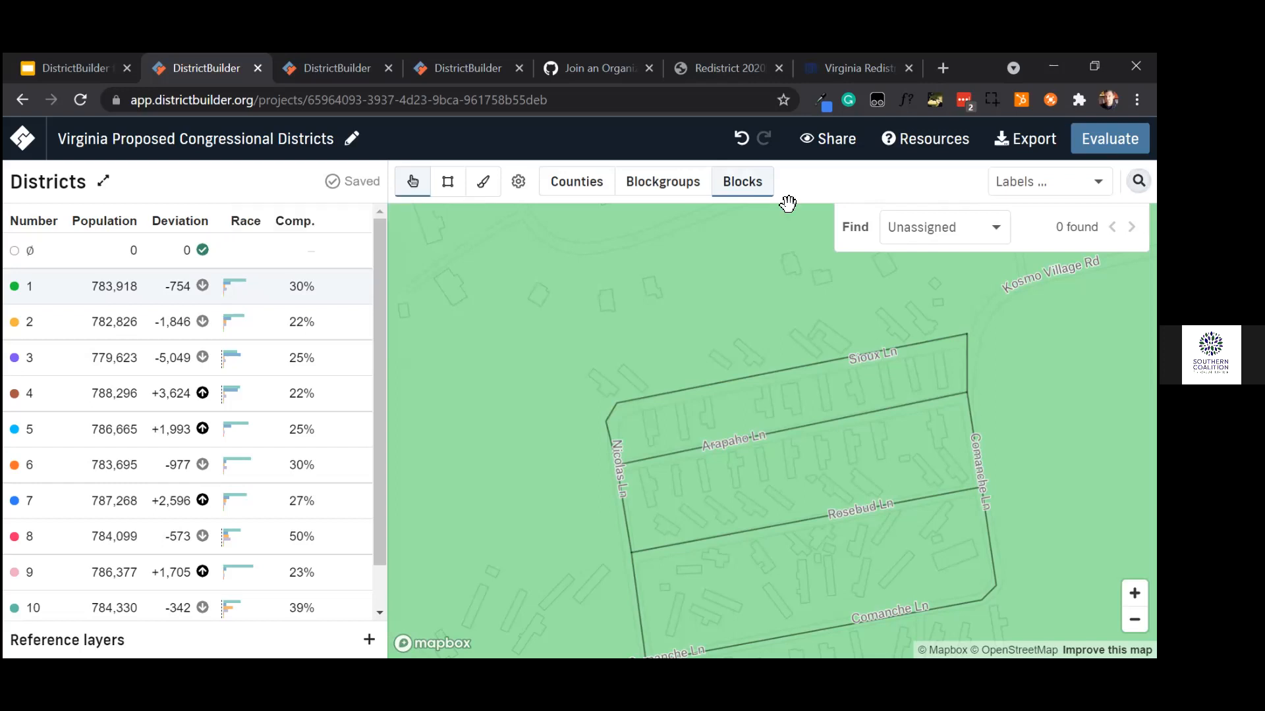
{"action": "mouse_move", "coordinate": [808, 315]}
{"action": "scroll", "coordinate": [836, 318], "scroll_direction": "down", "scroll_amount": 3}
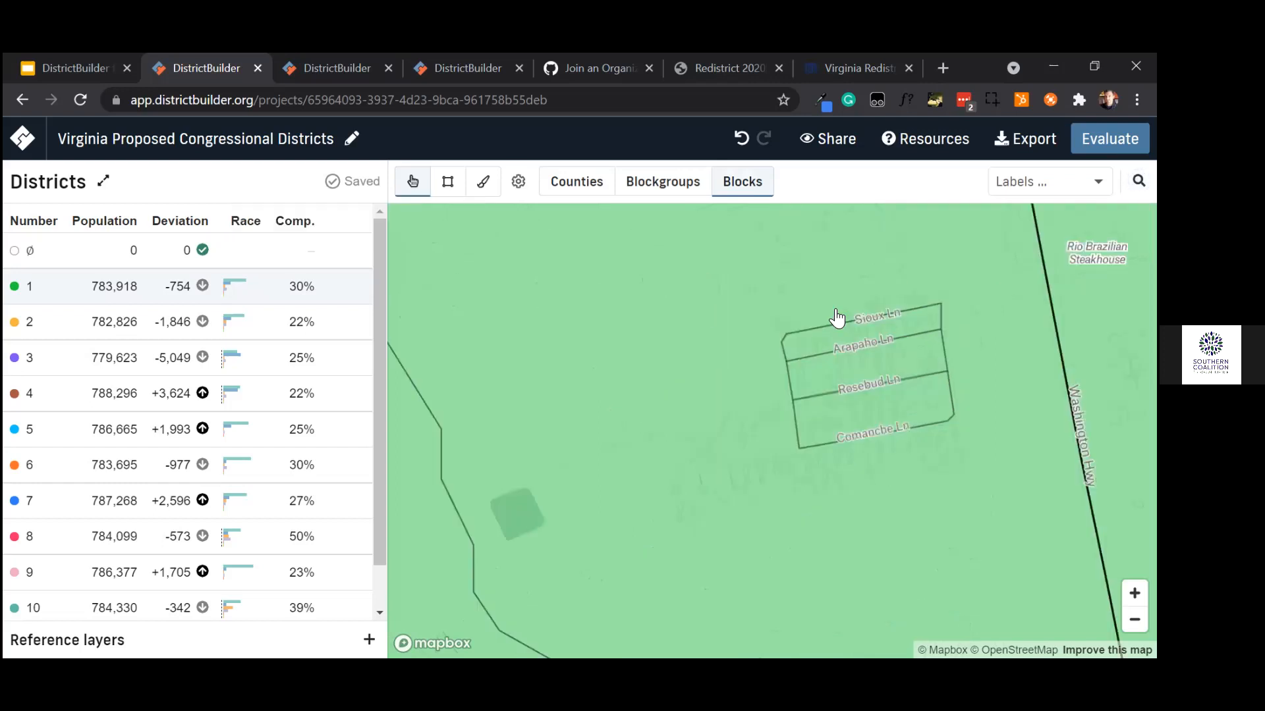
{"action": "scroll", "coordinate": [773, 323], "scroll_direction": "down", "scroll_amount": 3}
{"action": "scroll", "coordinate": [816, 366], "scroll_direction": "down", "scroll_amount": 3}
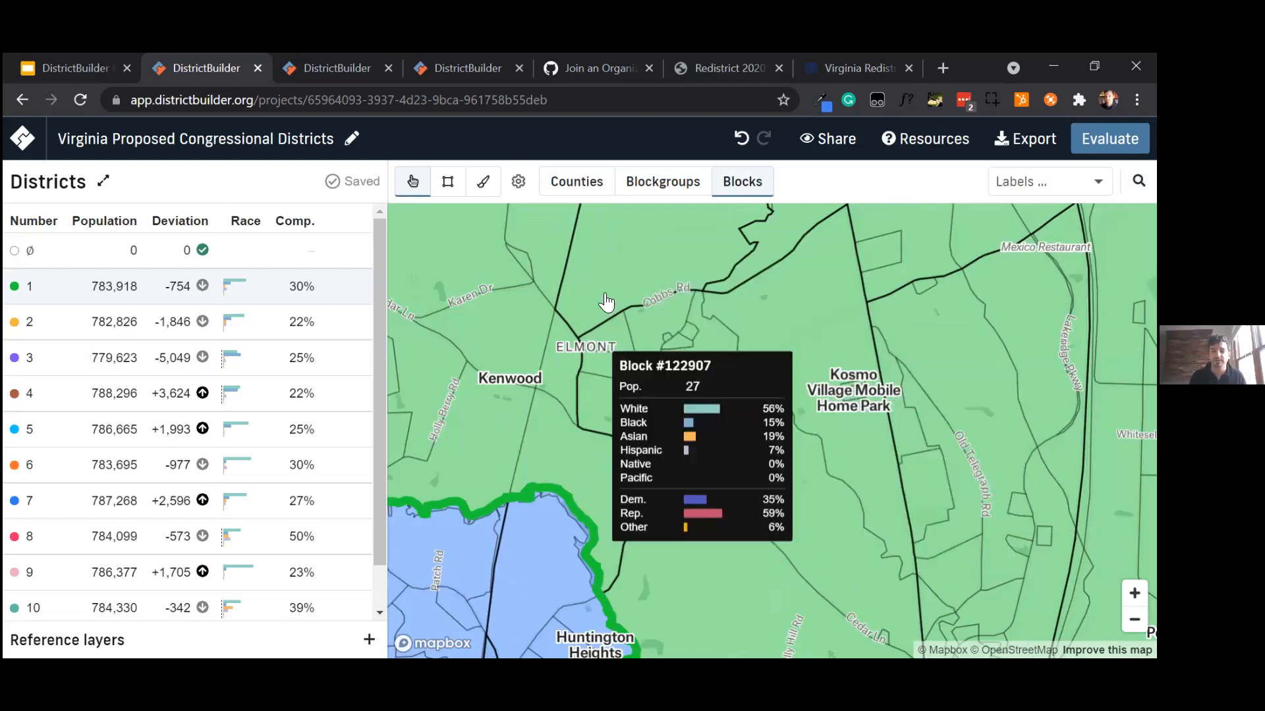
{"action": "left_click", "coordinate": [514, 333]}
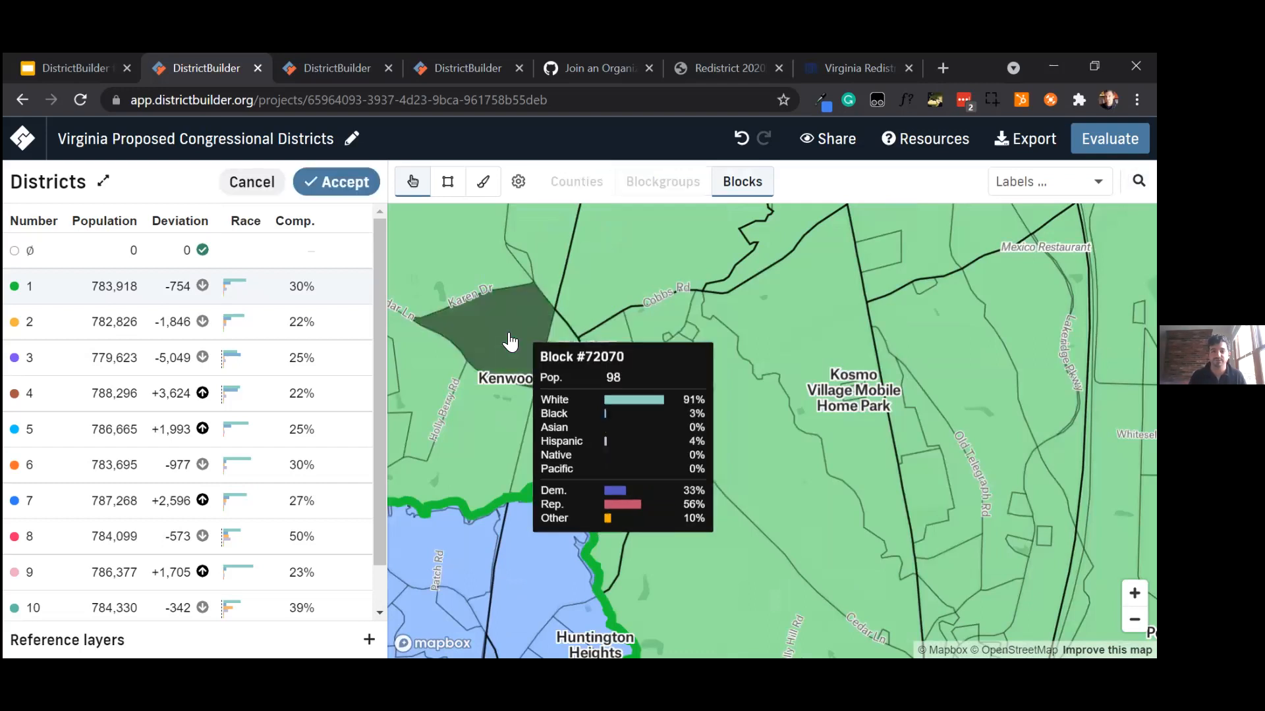
{"action": "left_click", "coordinate": [515, 333]}
{"action": "left_click", "coordinate": [509, 333]}
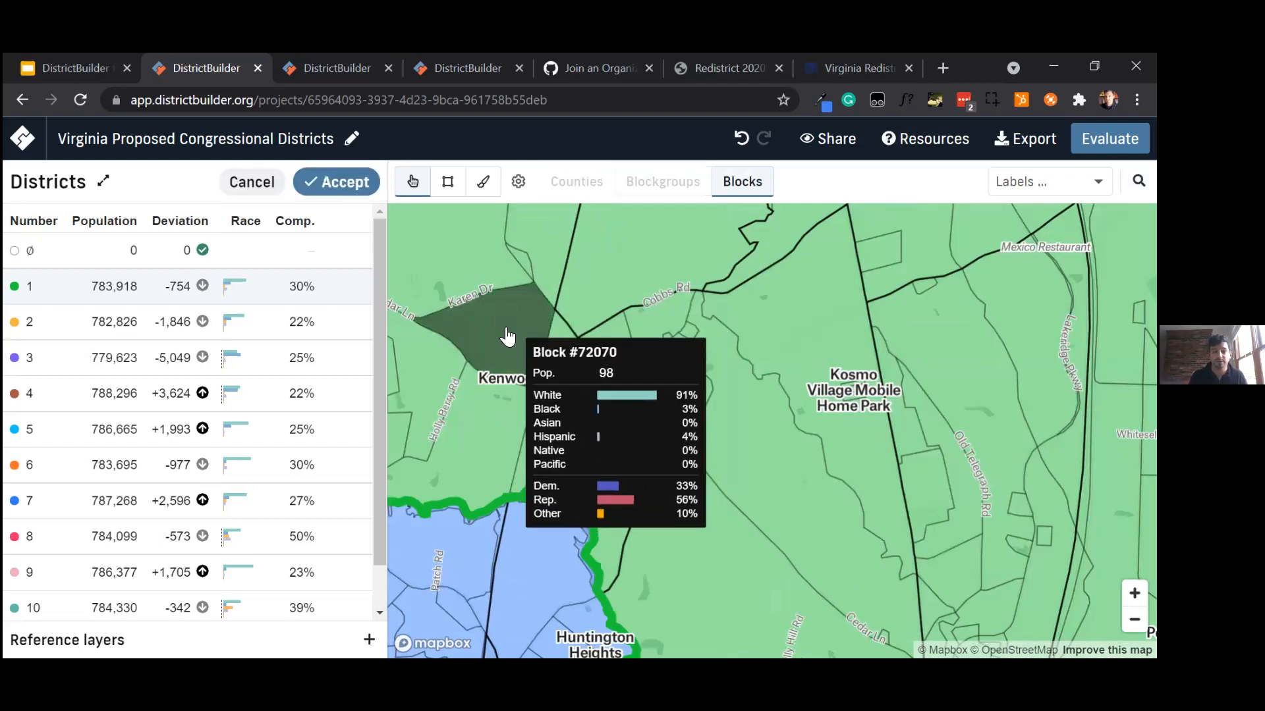
{"action": "left_click", "coordinate": [509, 333]}
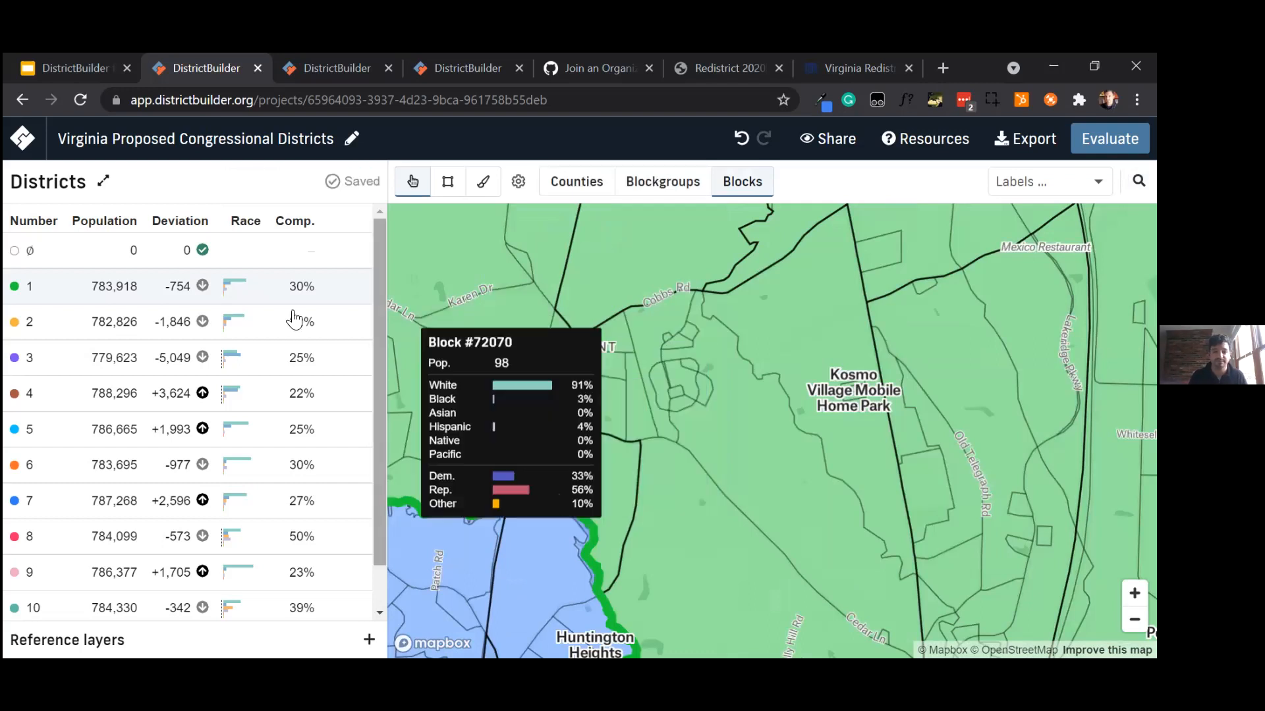
Step: Try selecting the blocks around Elmont with the rectangle tool and with the brush at size 3
{"action": "left_click", "coordinate": [448, 191]}
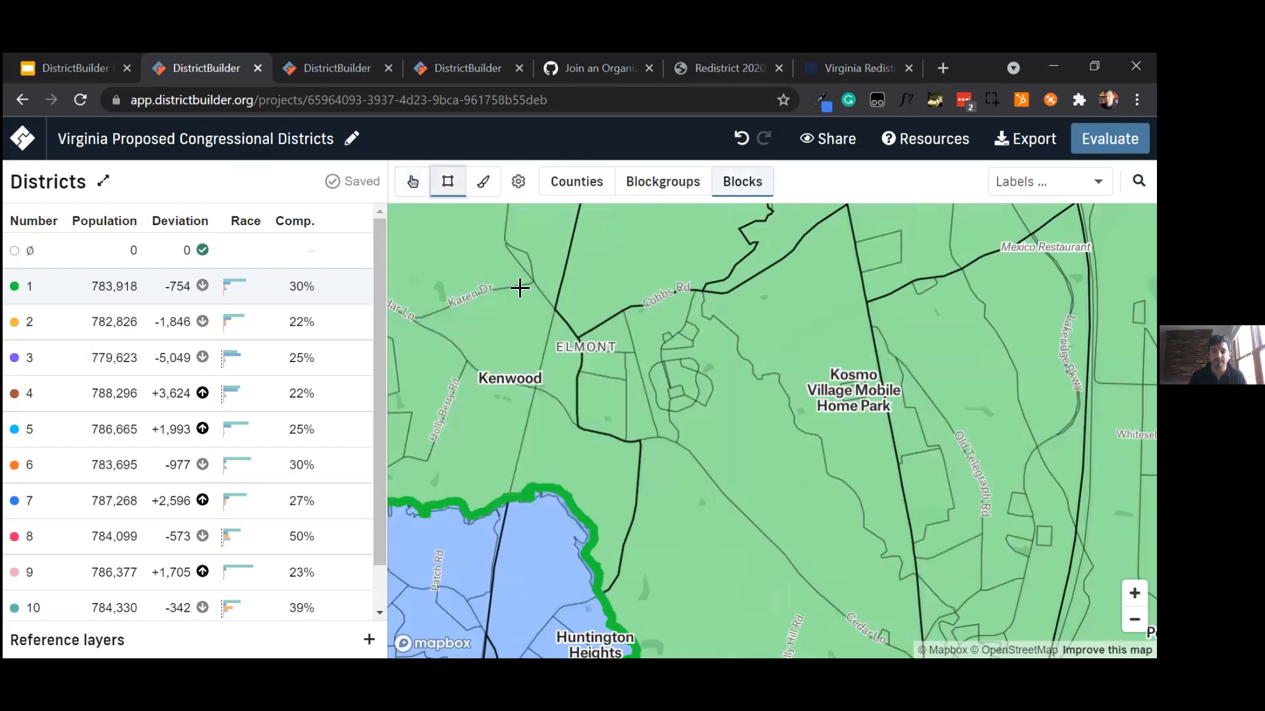
{"action": "left_click_drag", "start_coordinate": [518, 285], "coordinate": [699, 401]}
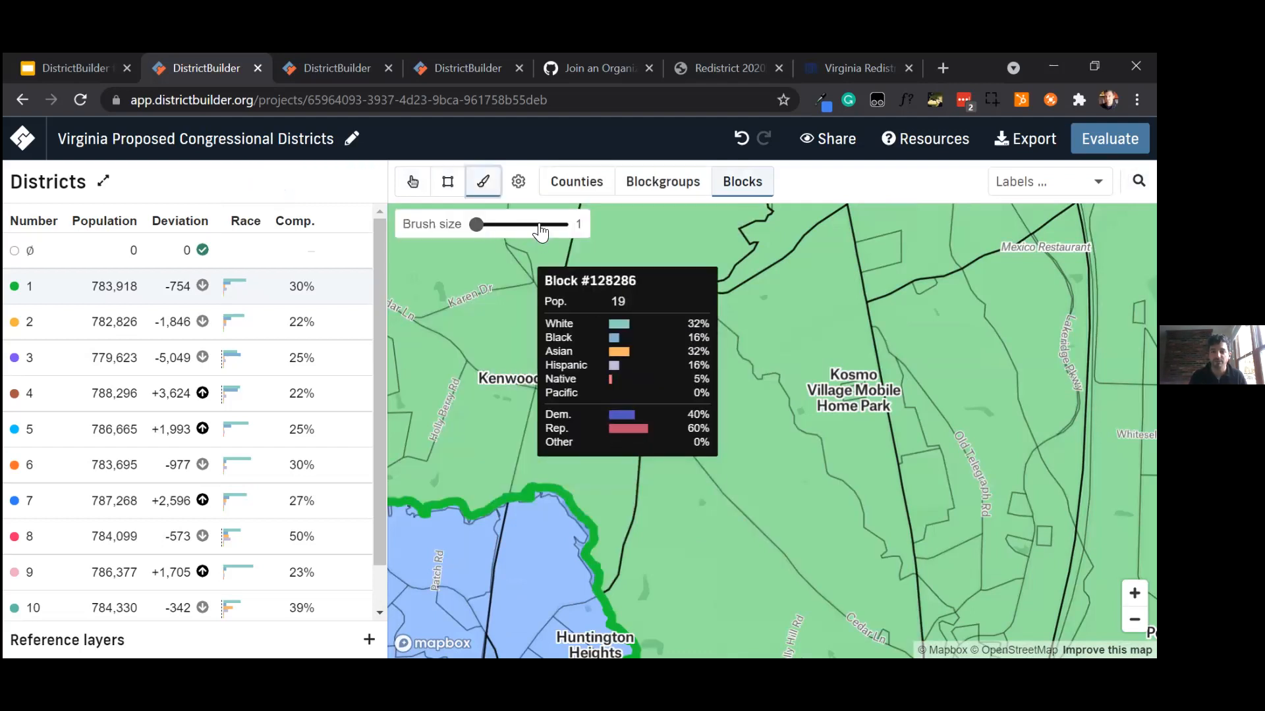
{"action": "left_click", "coordinate": [518, 224]}
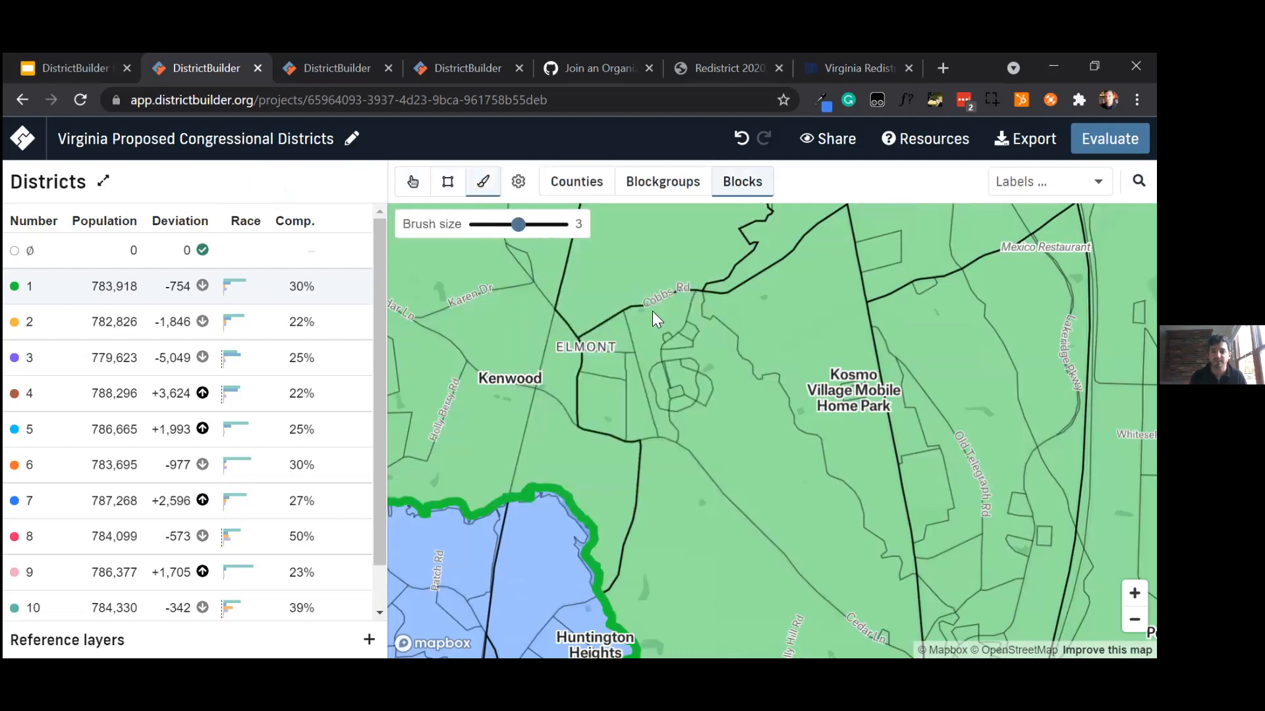
{"action": "left_click_drag", "start_coordinate": [604, 384], "coordinate": [750, 384]}
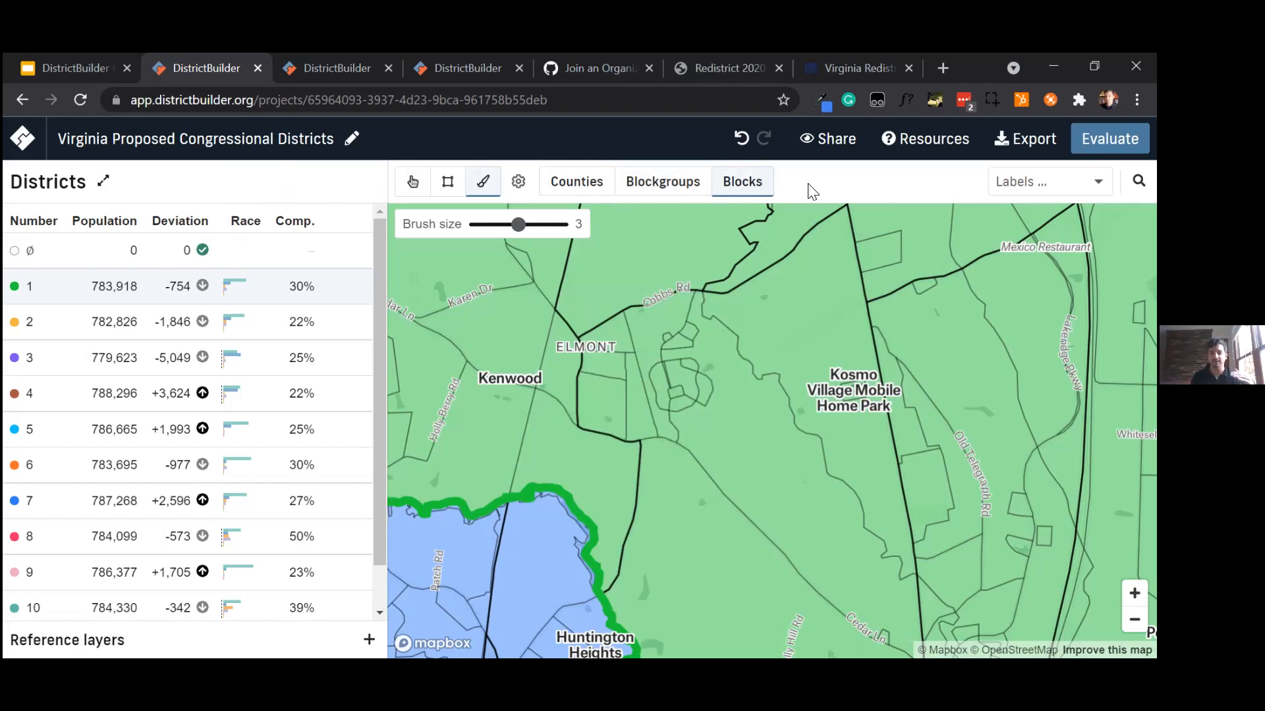
Step: Compare the map at the Counties, Blockgroups and Blocks geolevels, zooming in near Strawberry Run for block-level detail
{"action": "left_click", "coordinate": [593, 195]}
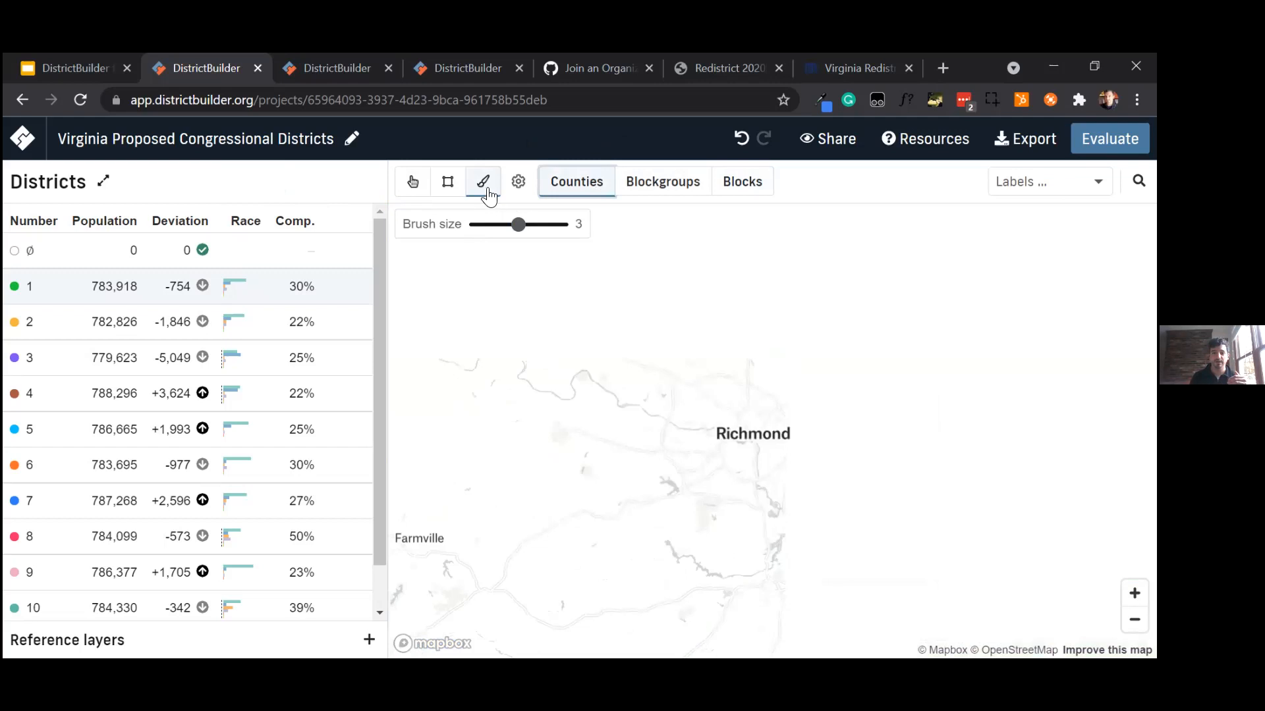
{"action": "left_click", "coordinate": [488, 191]}
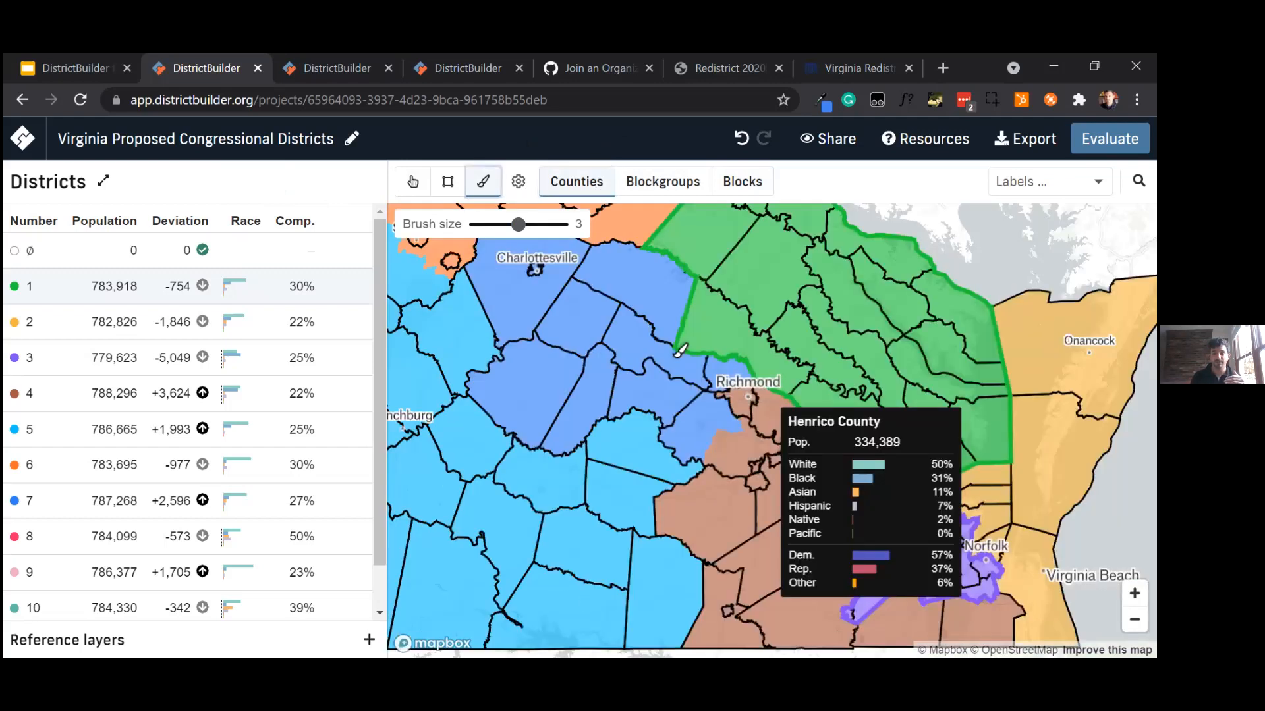
{"action": "left_click", "coordinate": [665, 184]}
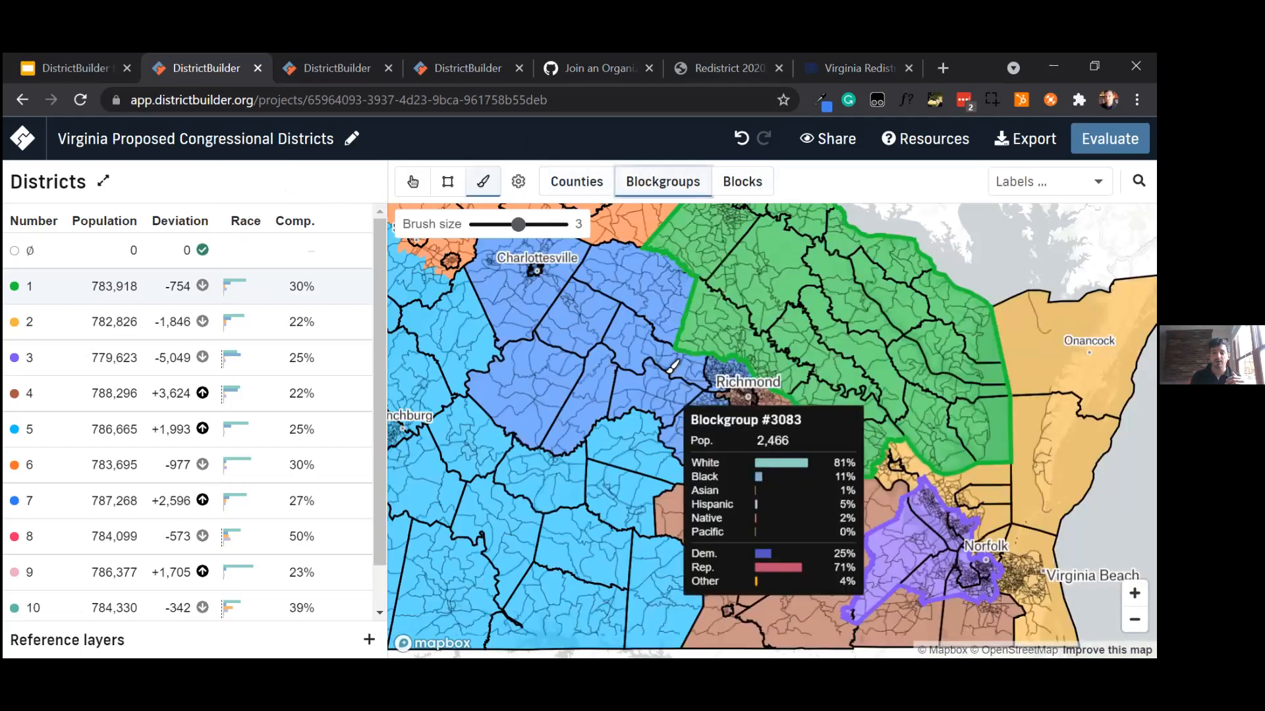
{"action": "scroll", "coordinate": [672, 366], "scroll_direction": "up", "scroll_amount": 3}
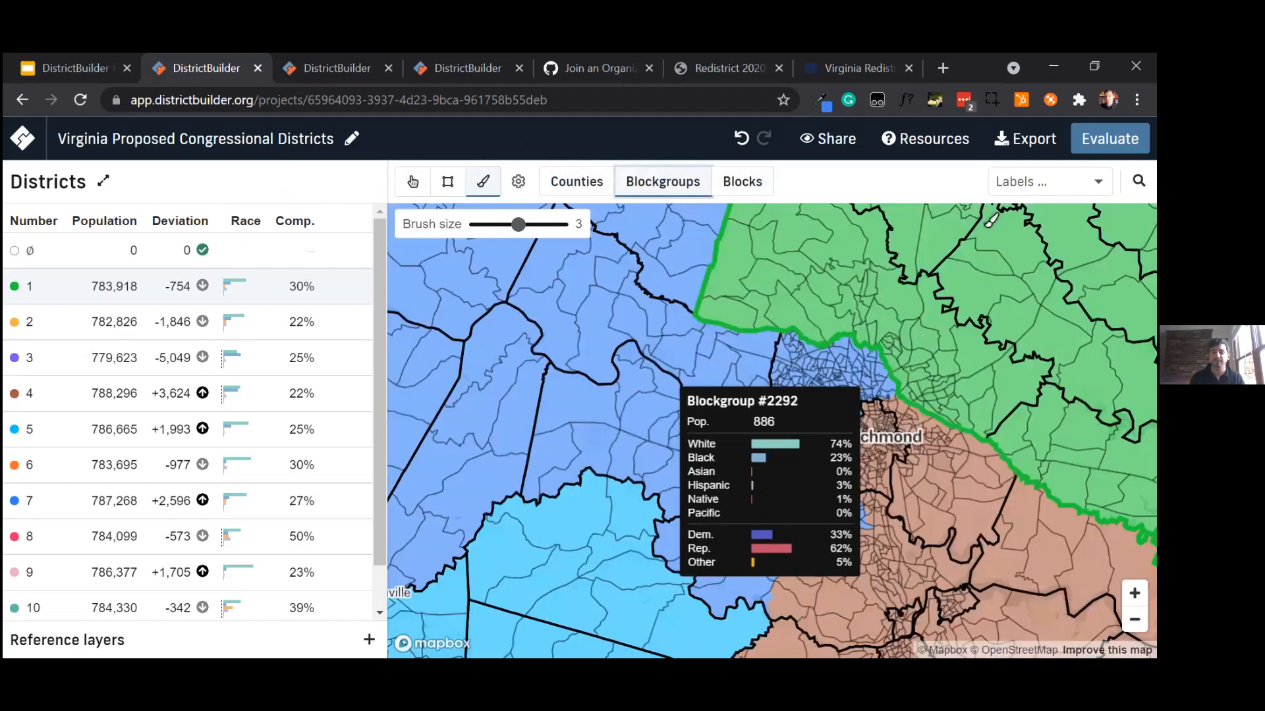
{"action": "left_click", "coordinate": [742, 182]}
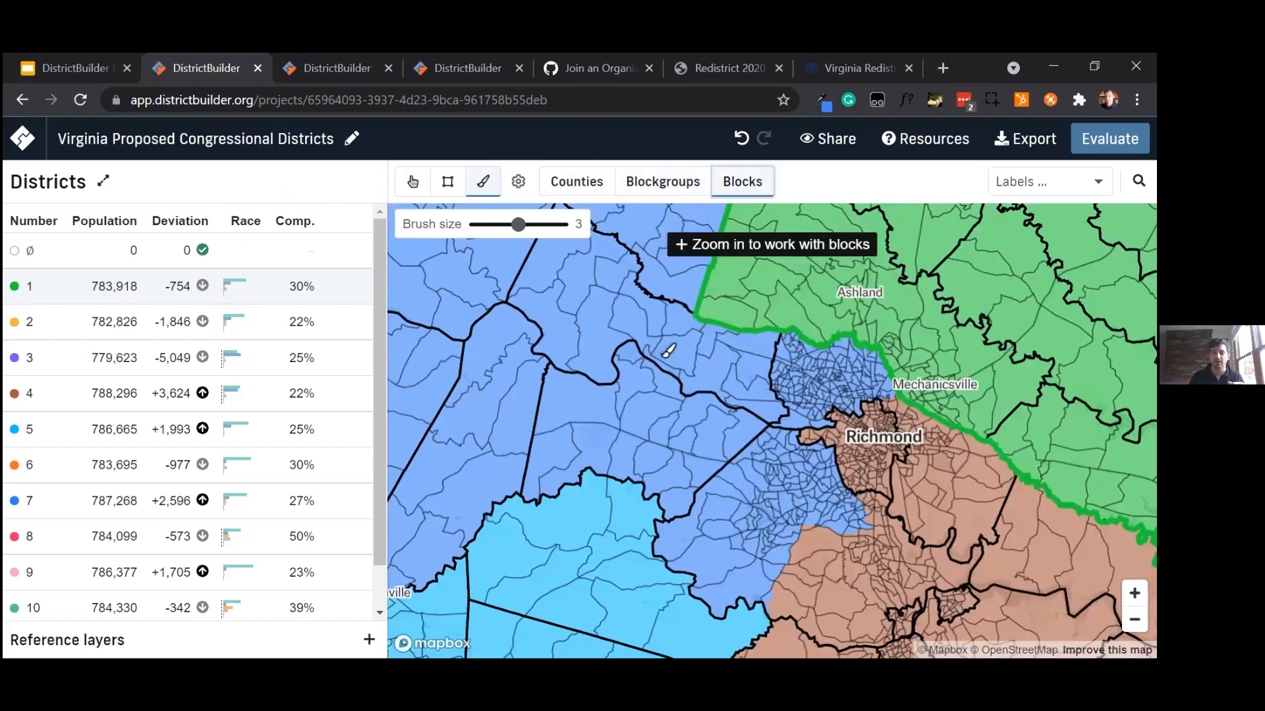
{"action": "scroll", "coordinate": [636, 334], "scroll_direction": "up", "scroll_amount": 5}
{"action": "scroll", "coordinate": [638, 333], "scroll_direction": "up", "scroll_amount": 3}
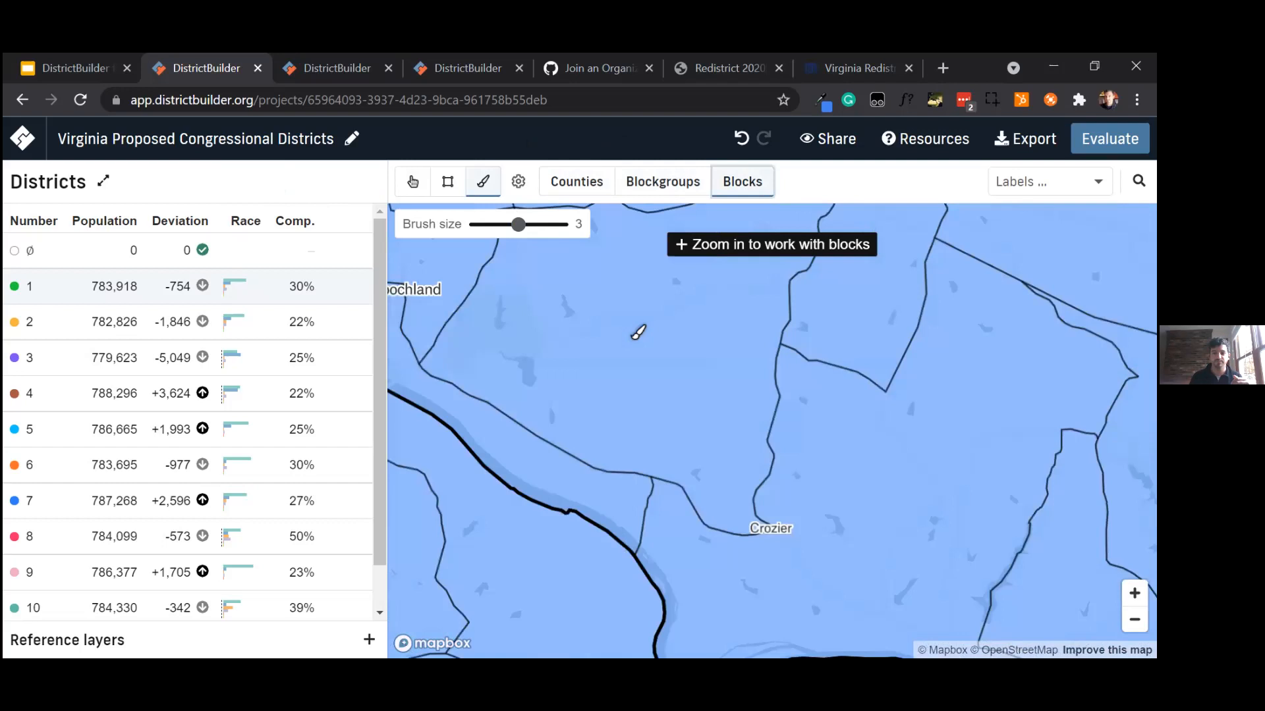
{"action": "scroll", "coordinate": [637, 332], "scroll_direction": "up", "scroll_amount": 3}
{"action": "scroll", "coordinate": [659, 348], "scroll_direction": "up", "scroll_amount": 3}
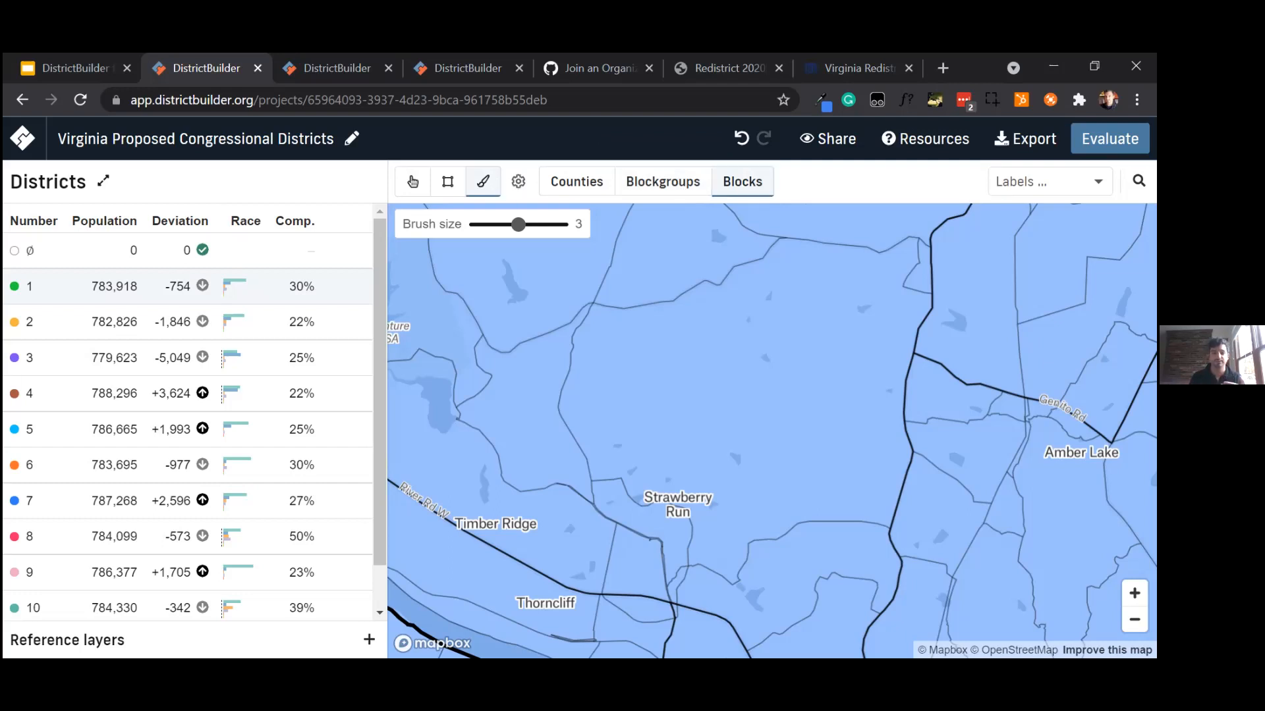
Step: Label the blocks on the map with their Population values
{"action": "left_click", "coordinate": [1050, 182]}
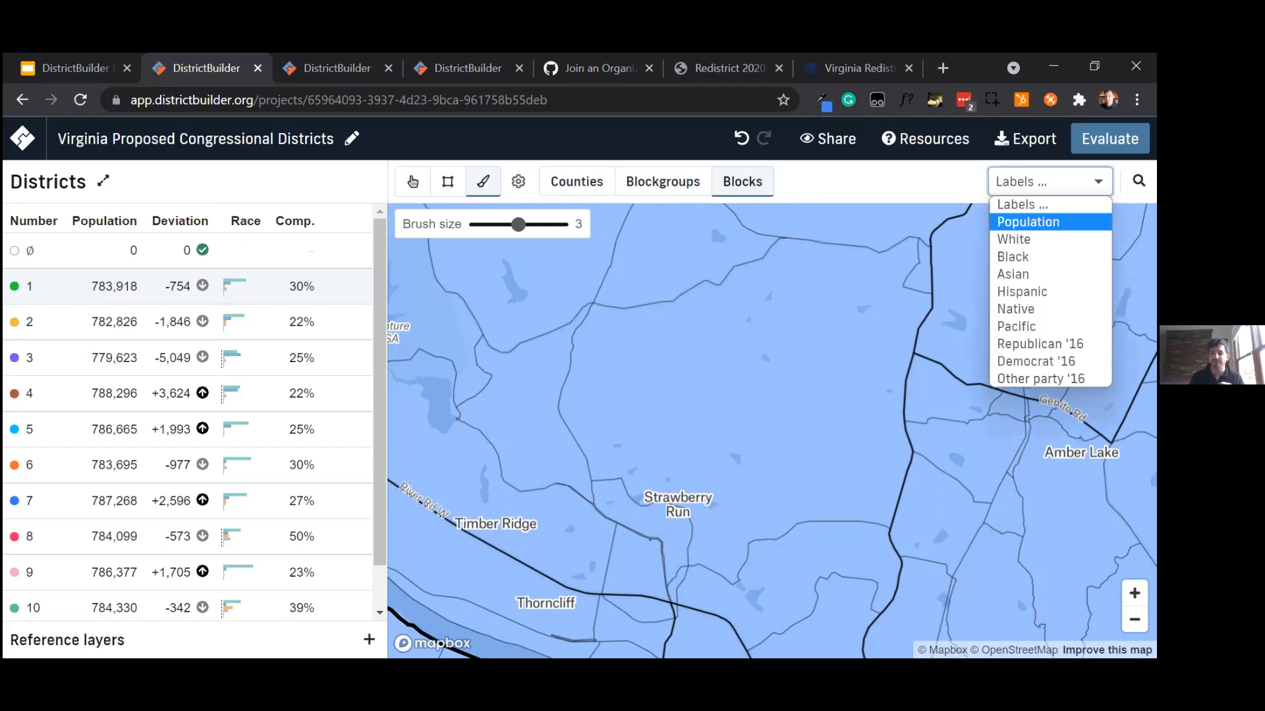
{"action": "key", "text": "Return"}
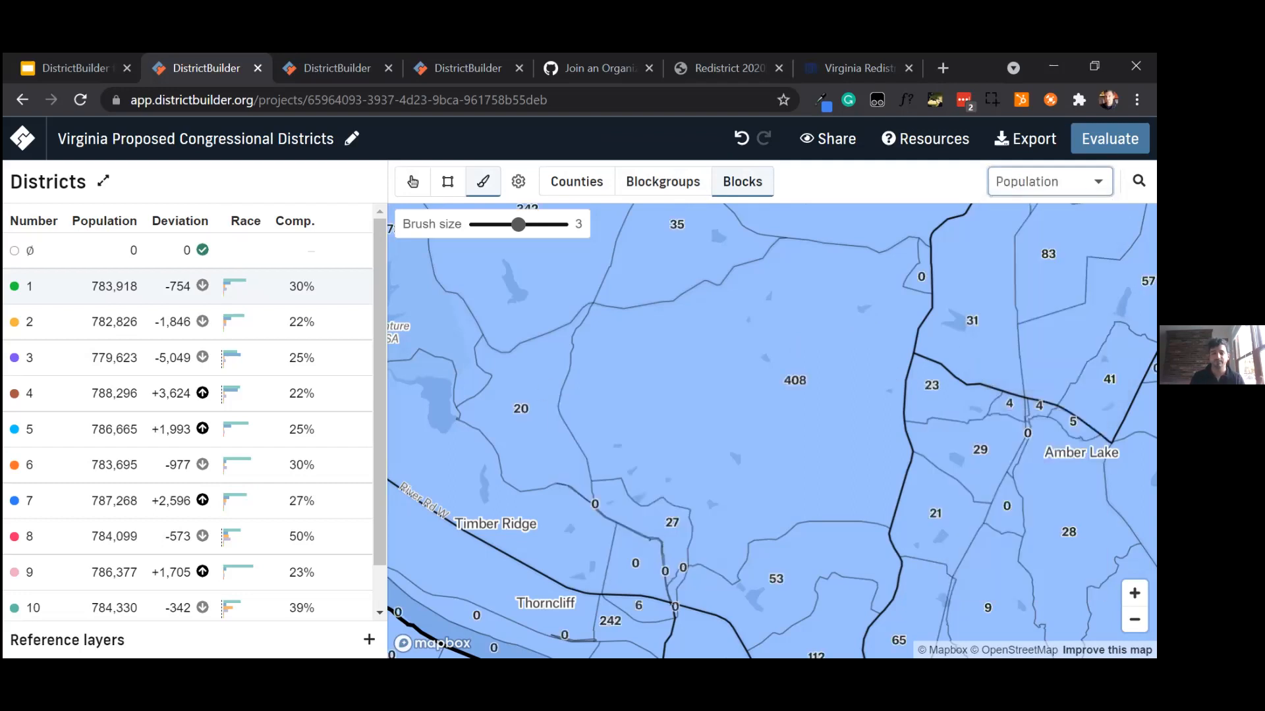
{"action": "left_click", "coordinate": [1050, 181]}
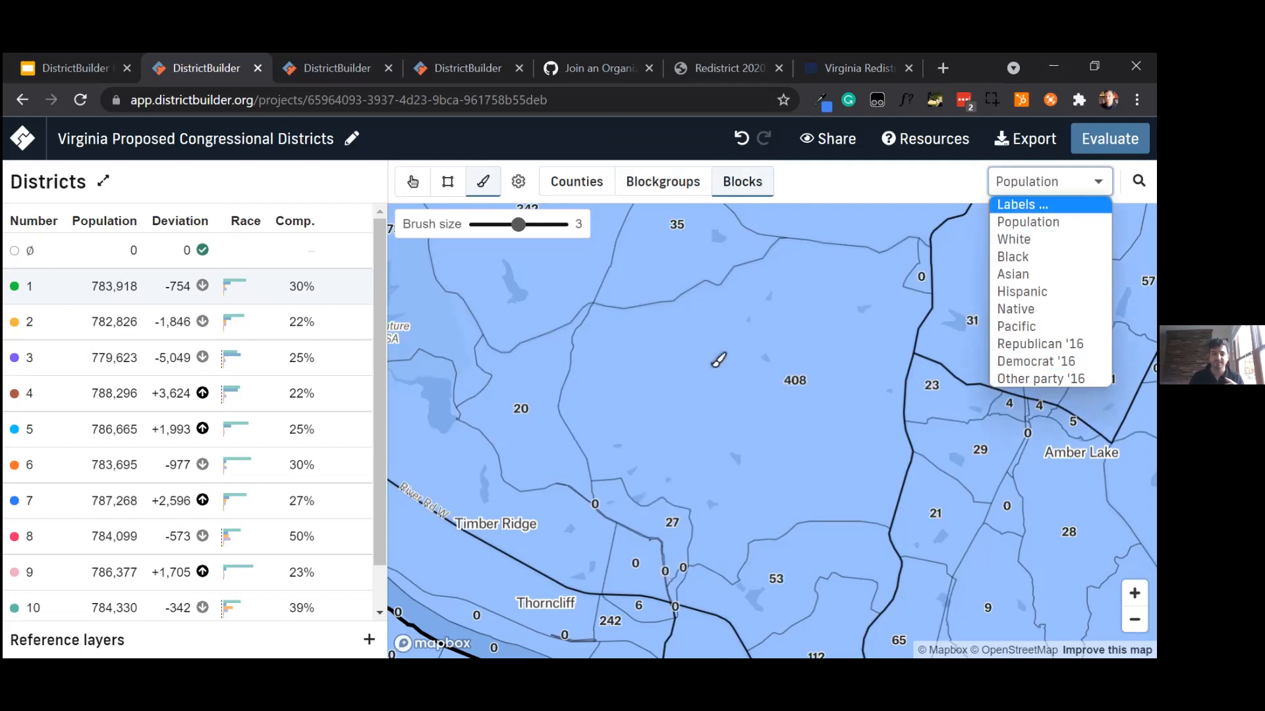
{"action": "left_click", "coordinate": [867, 371]}
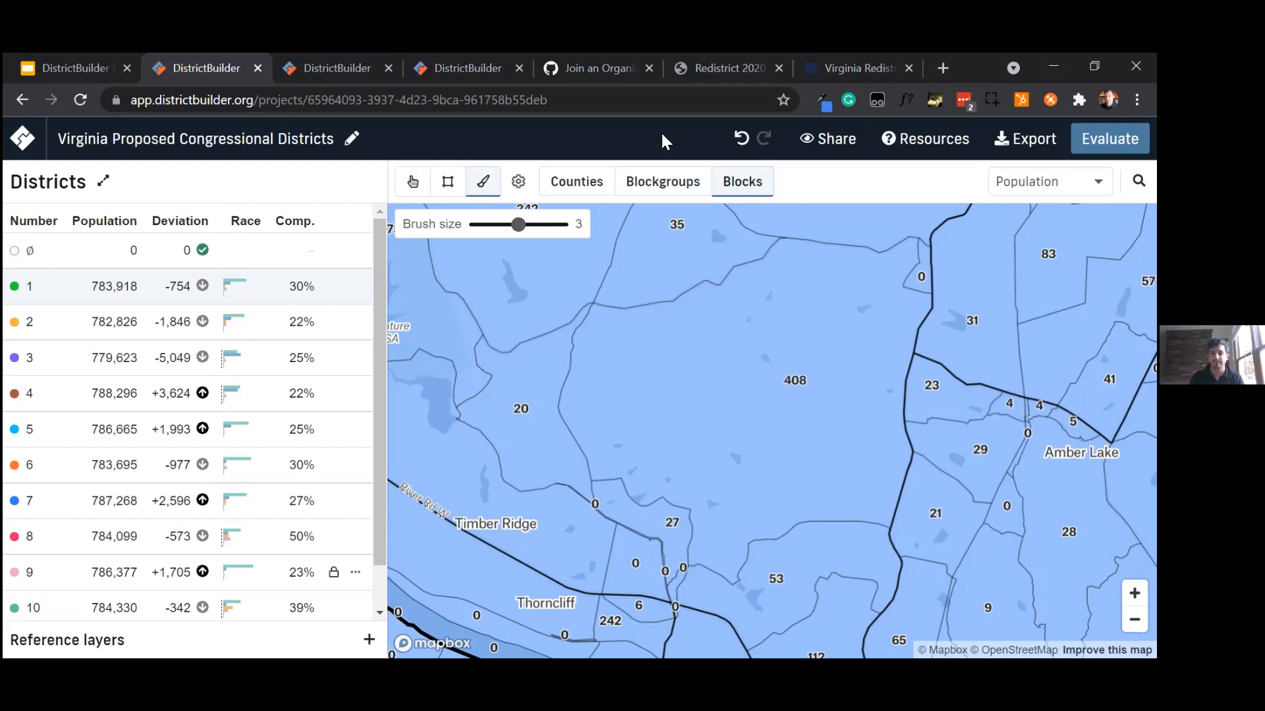
Step: Set the map's sharing to "Only share with link" and copy the shareable link
{"action": "left_click", "coordinate": [851, 151]}
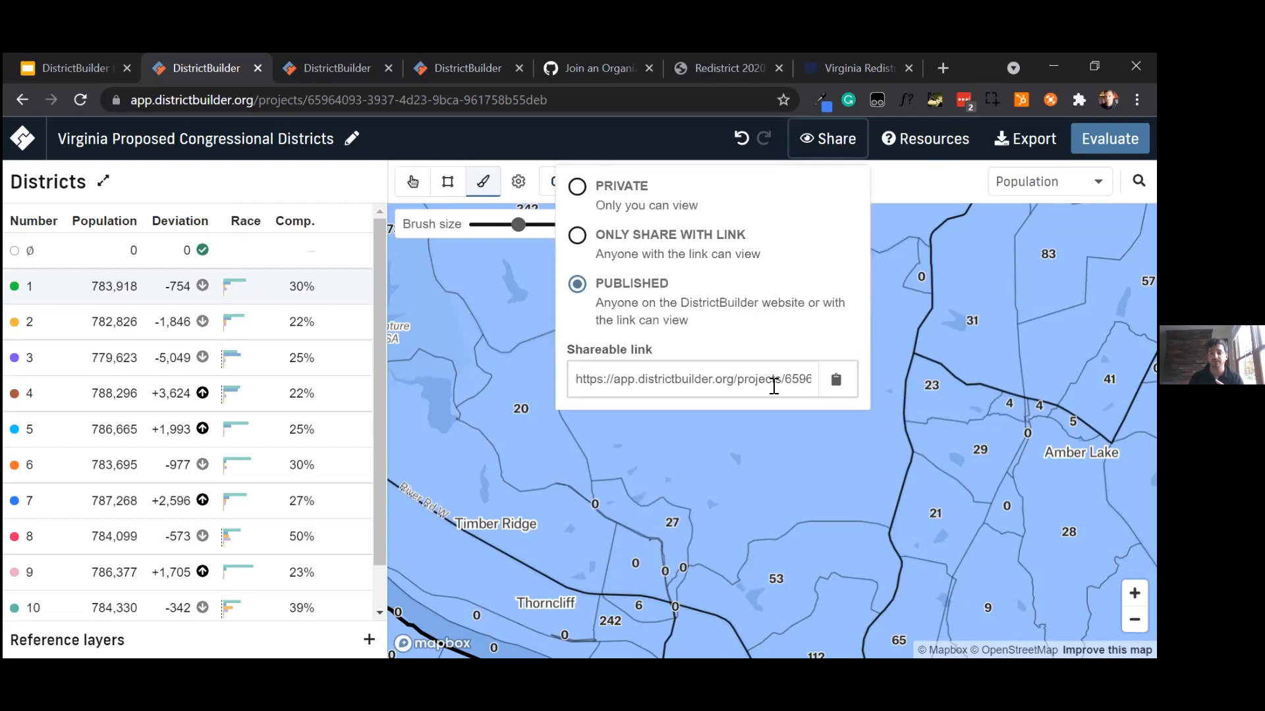
{"action": "left_click", "coordinate": [835, 381]}
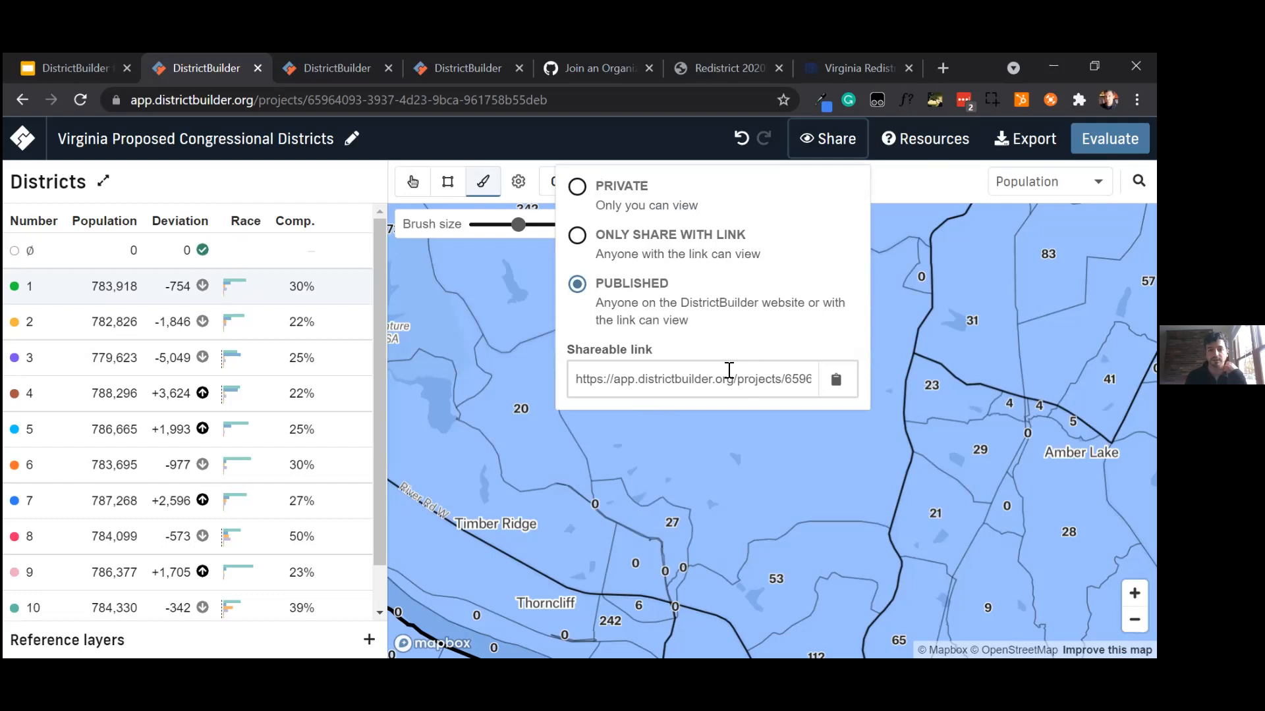
{"action": "left_click", "coordinate": [582, 238]}
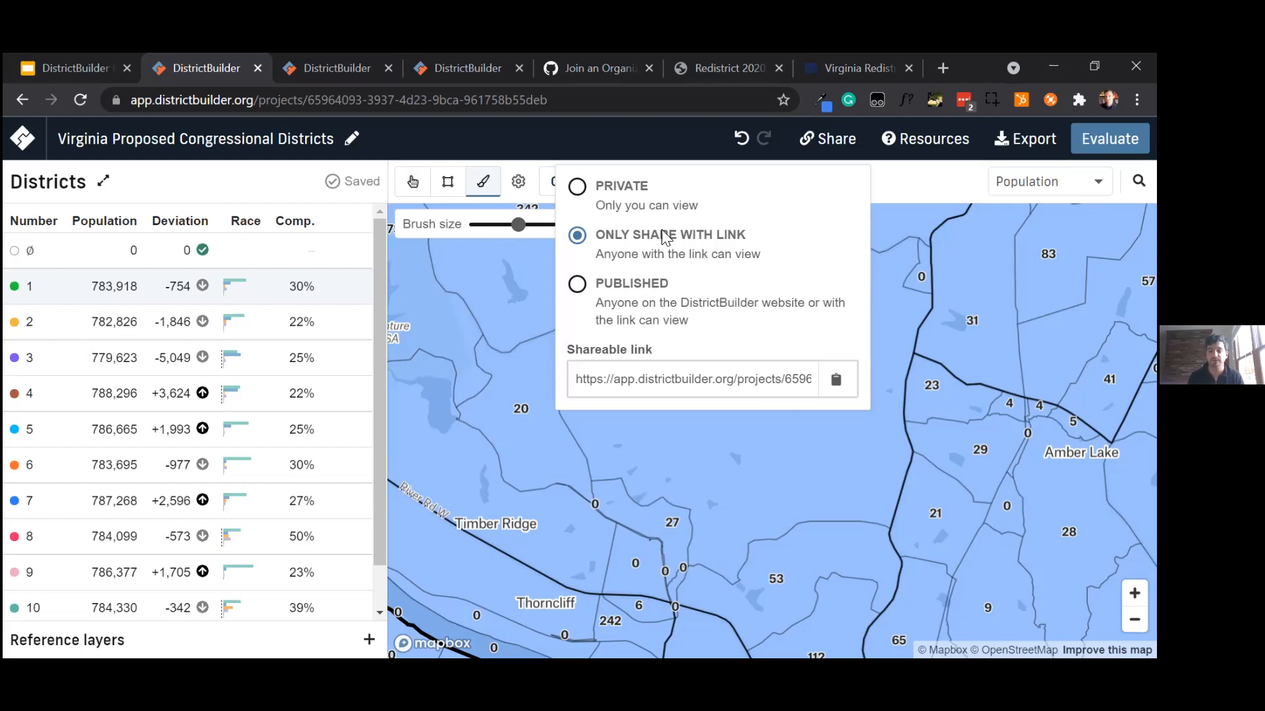
{"action": "left_click", "coordinate": [843, 388]}
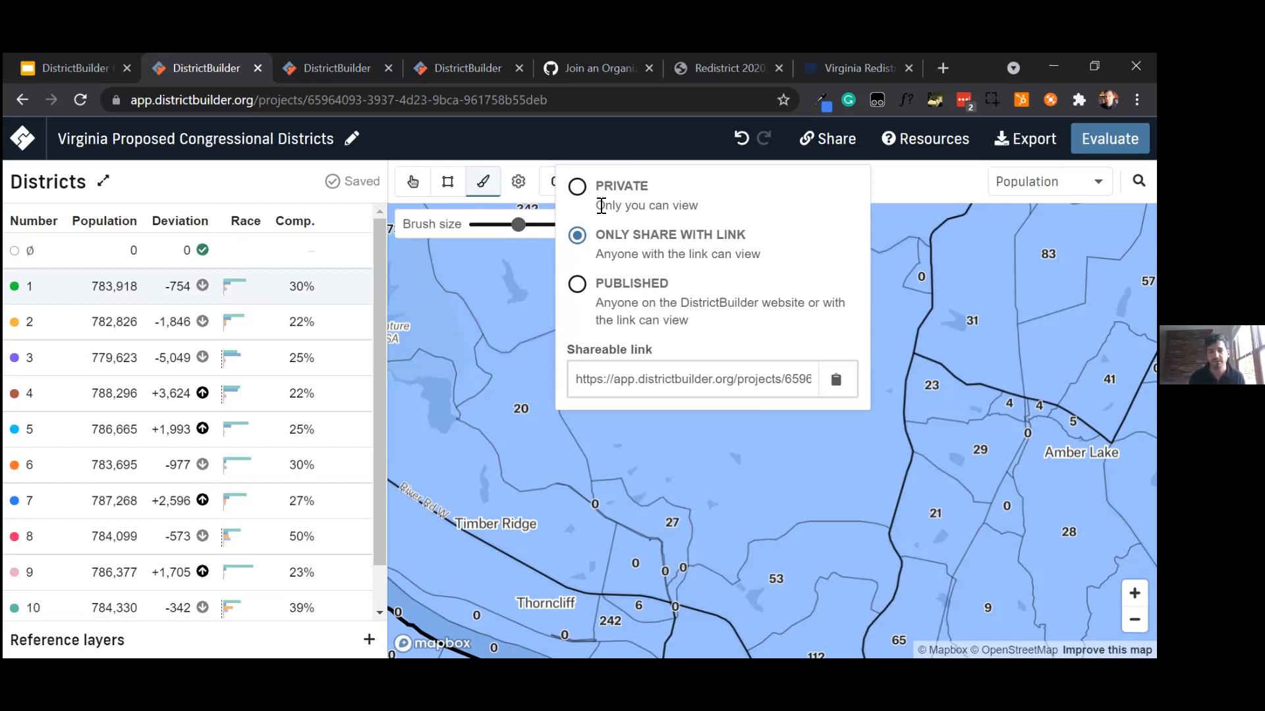
Step: Review the list of keyboard shortcuts and the available export formats for the map
{"action": "left_click", "coordinate": [919, 147]}
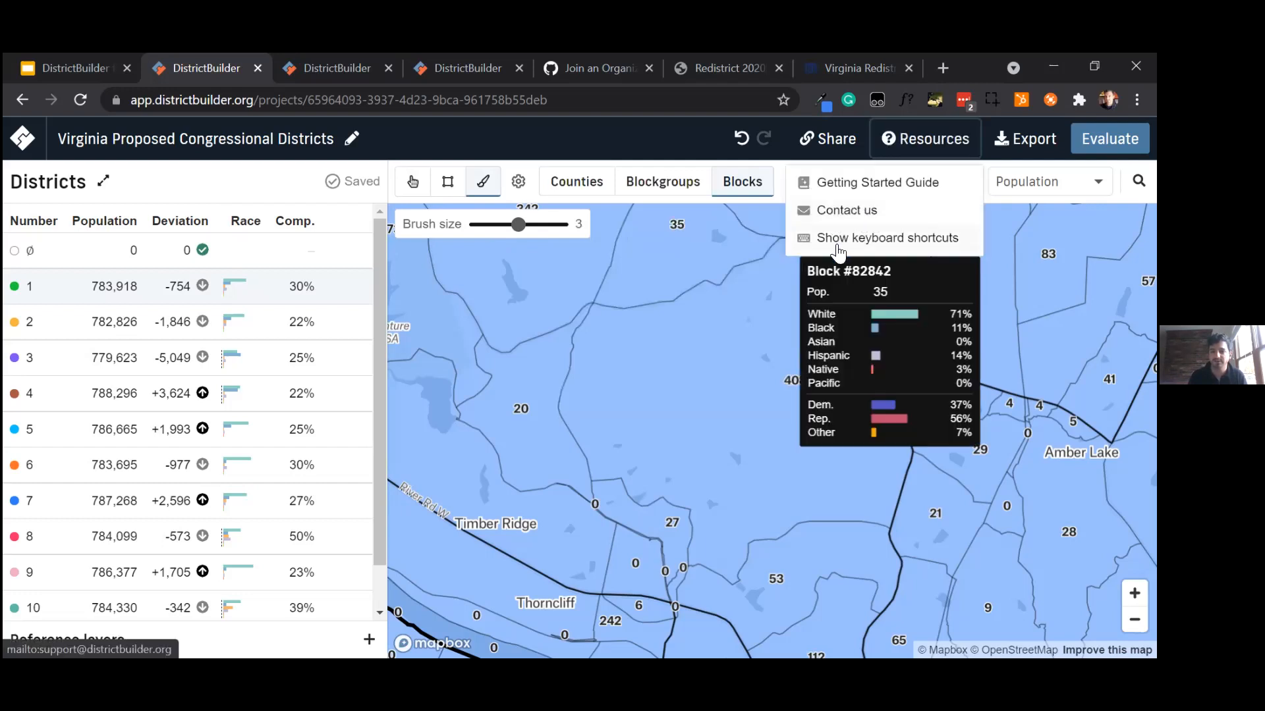
{"action": "left_click", "coordinate": [836, 240]}
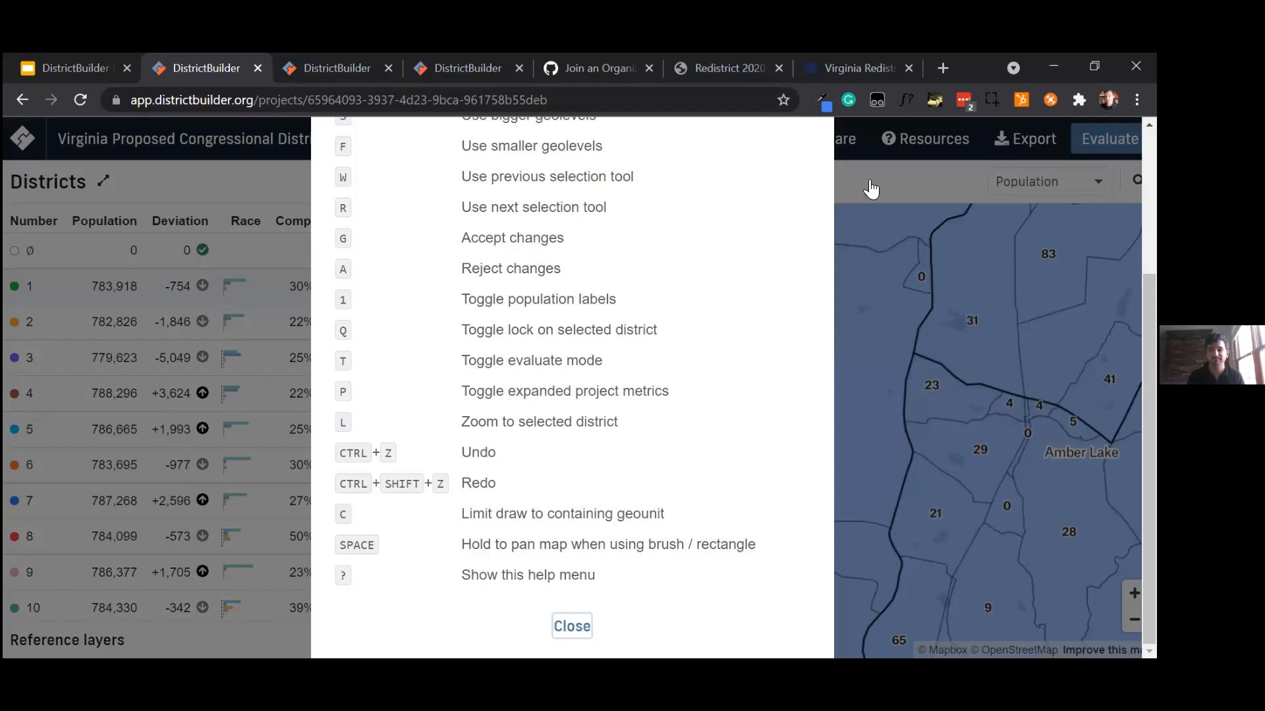
{"action": "left_click", "coordinate": [900, 172]}
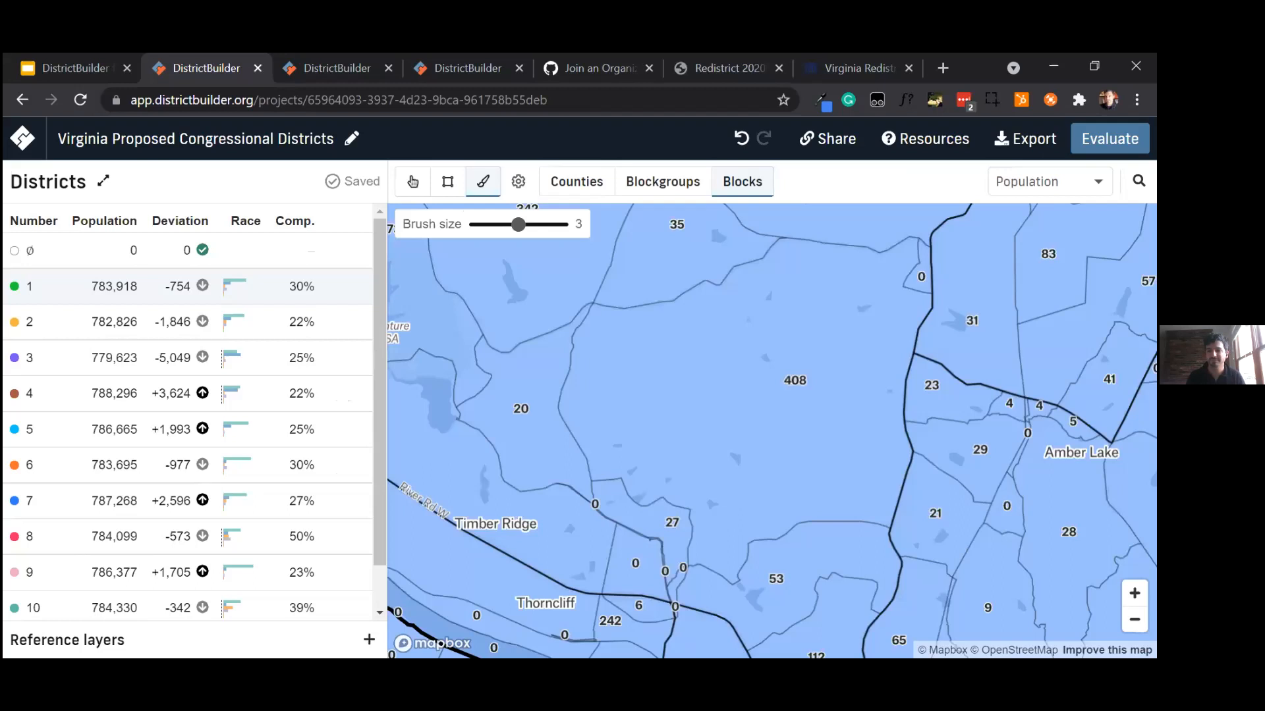
{"action": "left_click", "coordinate": [1025, 138]}
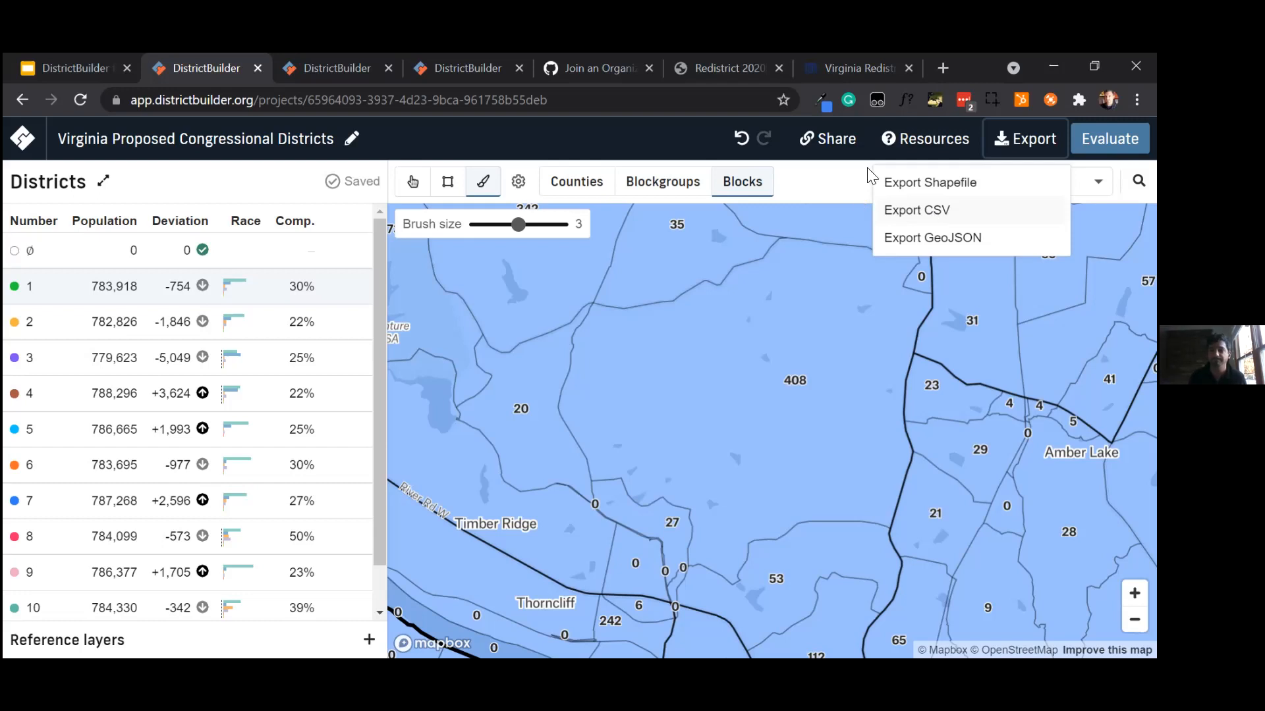
{"action": "left_click", "coordinate": [1003, 128]}
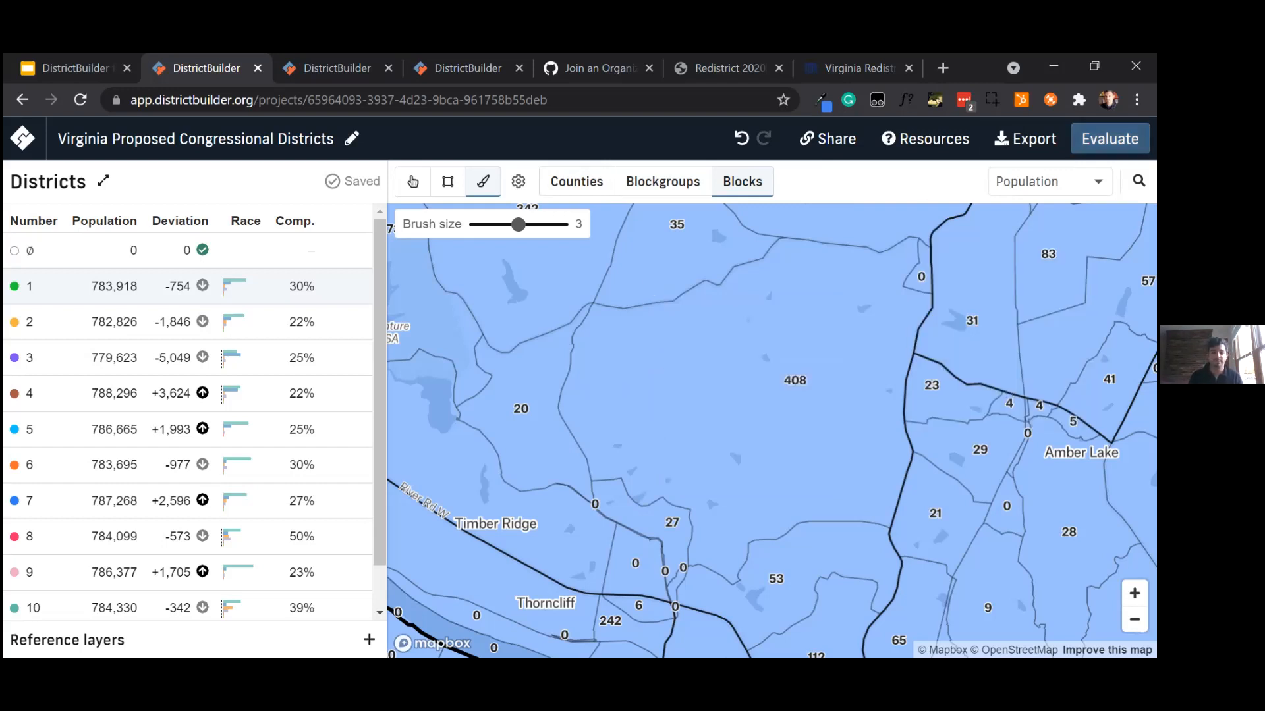
Step: Open the plan evaluation and review its required and optional metrics with most of Virginia in view
{"action": "left_click", "coordinate": [1110, 139]}
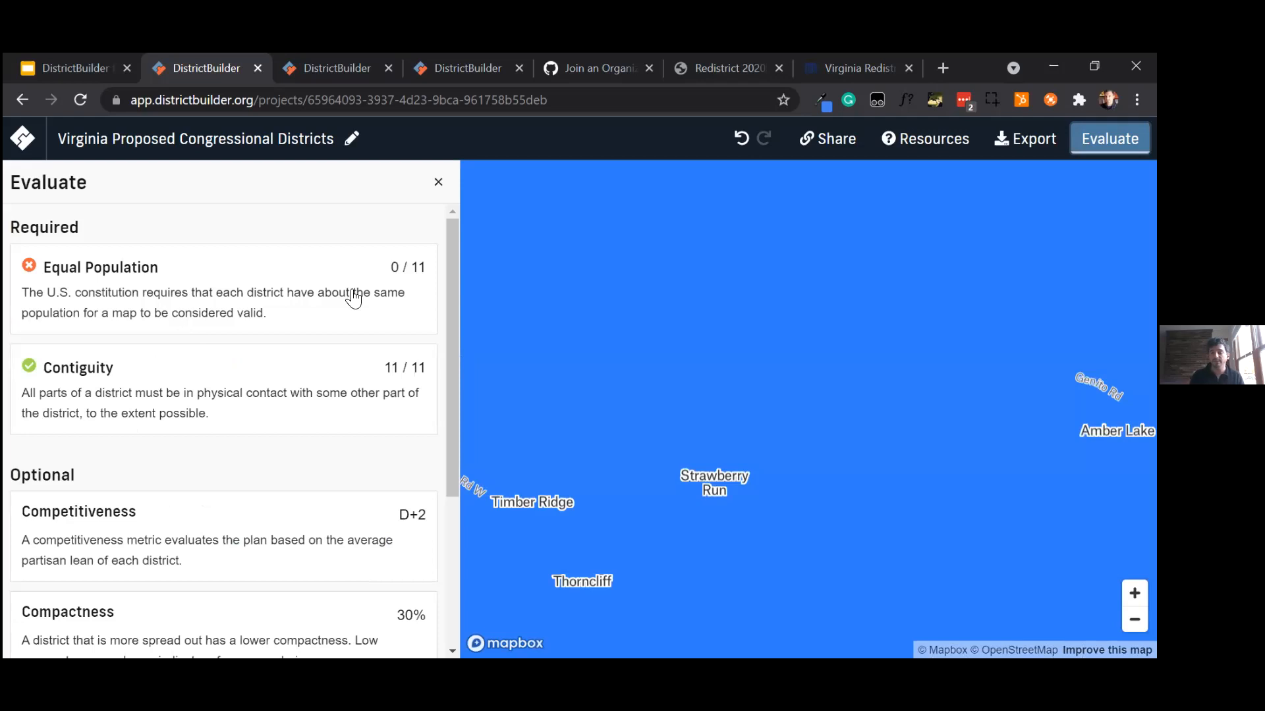
{"action": "scroll", "coordinate": [721, 316], "scroll_direction": "down", "scroll_amount": 3}
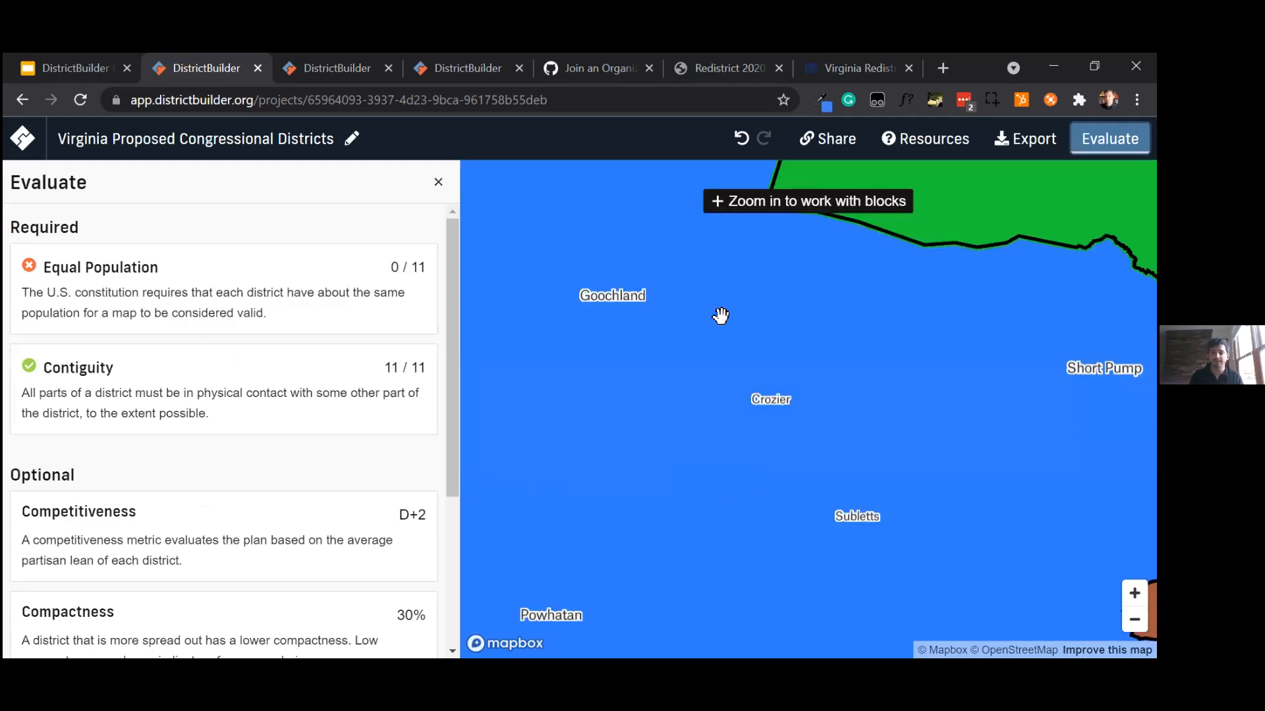
{"action": "scroll", "coordinate": [729, 285], "scroll_direction": "down", "scroll_amount": 3}
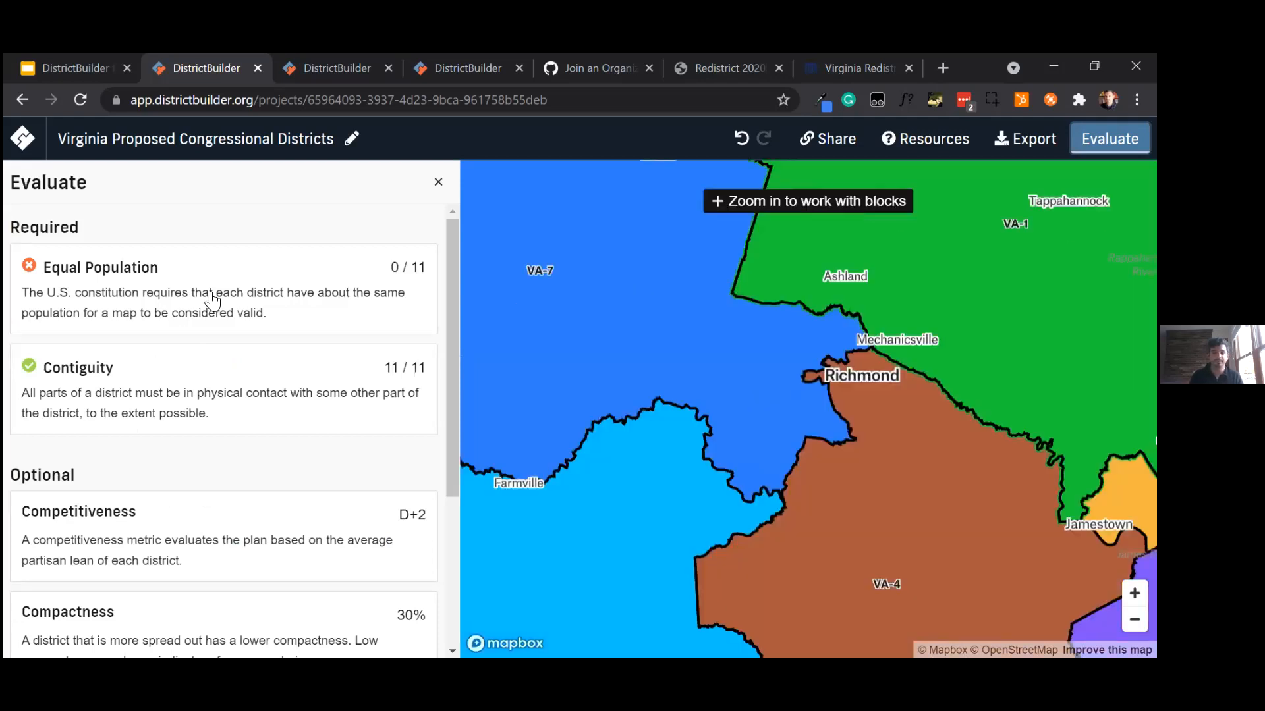
{"action": "scroll", "coordinate": [173, 501], "scroll_direction": "down", "scroll_amount": 4}
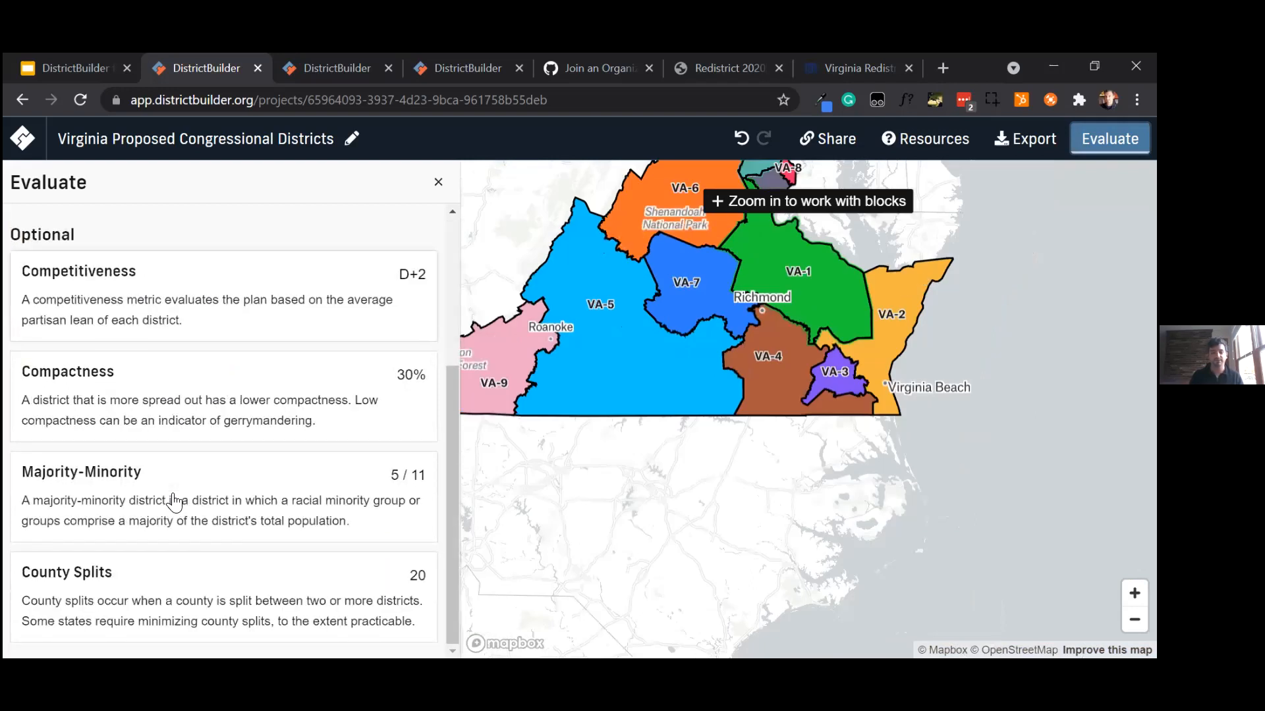
{"action": "scroll", "coordinate": [172, 501], "scroll_direction": "up", "scroll_amount": 4}
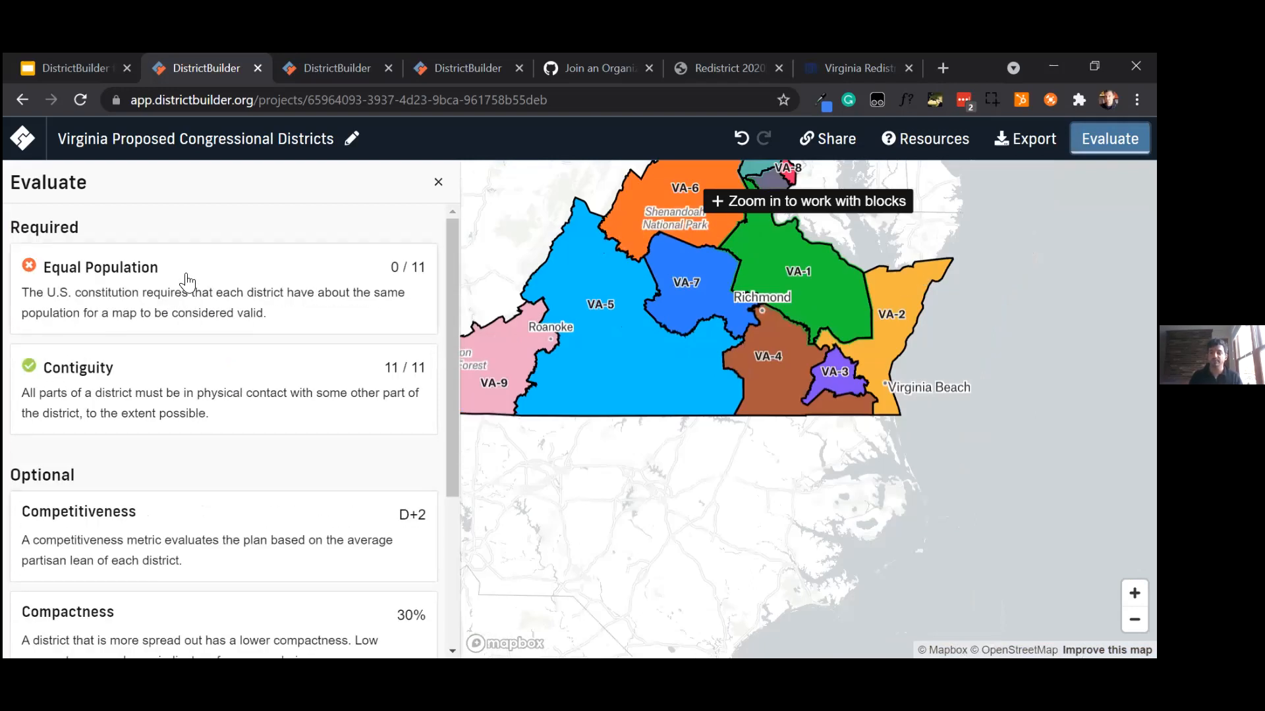
Step: Examine the Equal Population metric's target and each district's deviation, and return to the evaluation summary
{"action": "left_click", "coordinate": [169, 312]}
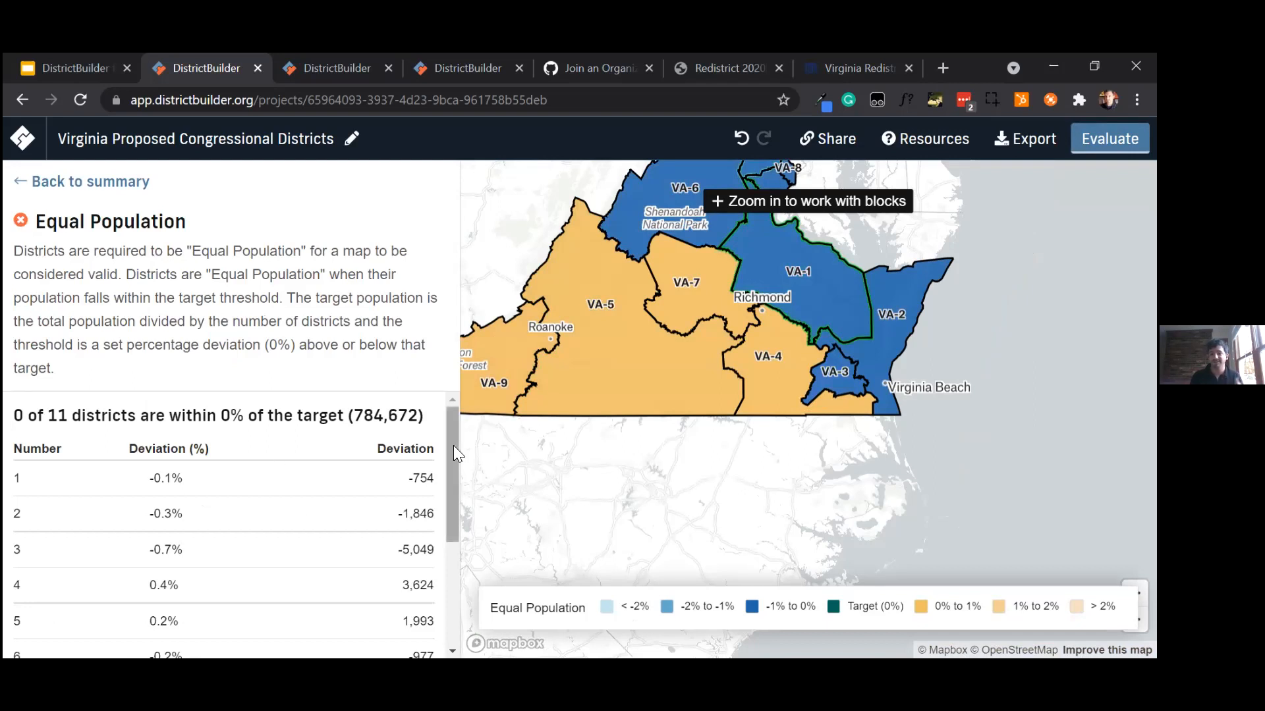
{"action": "left_click_drag", "start_coordinate": [590, 432], "coordinate": [619, 503]}
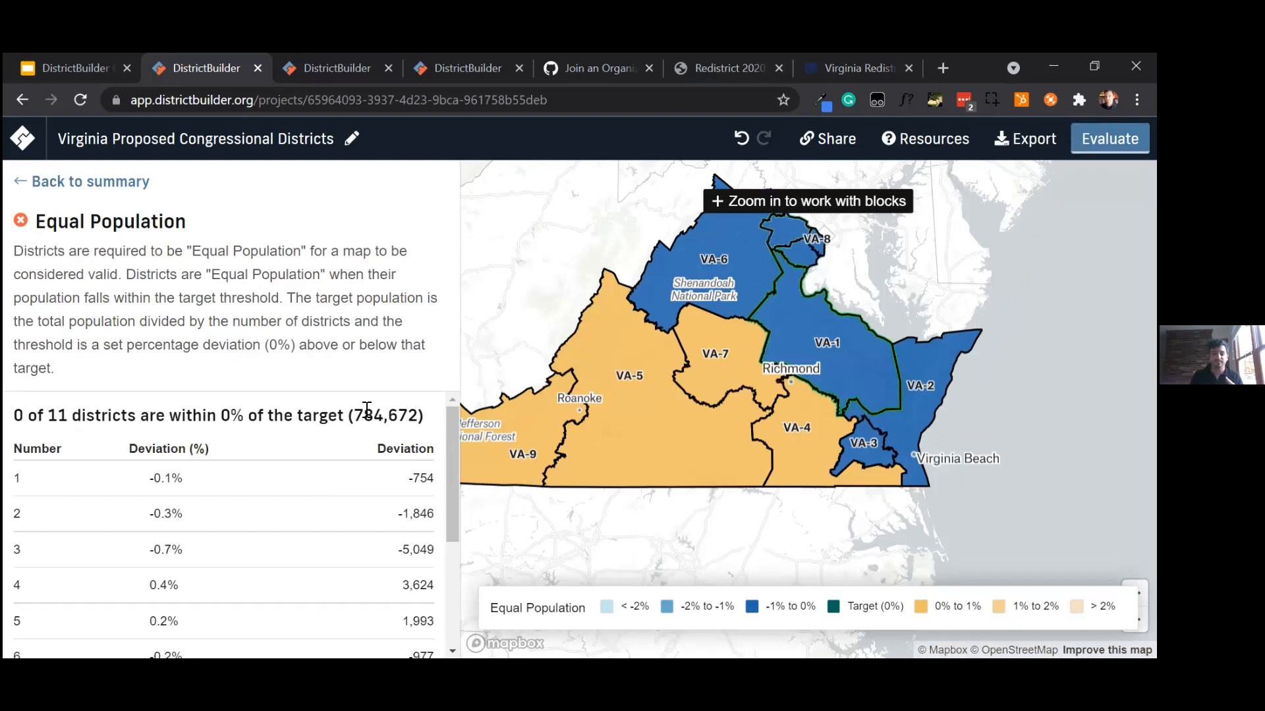
{"action": "double_click", "coordinate": [409, 415]}
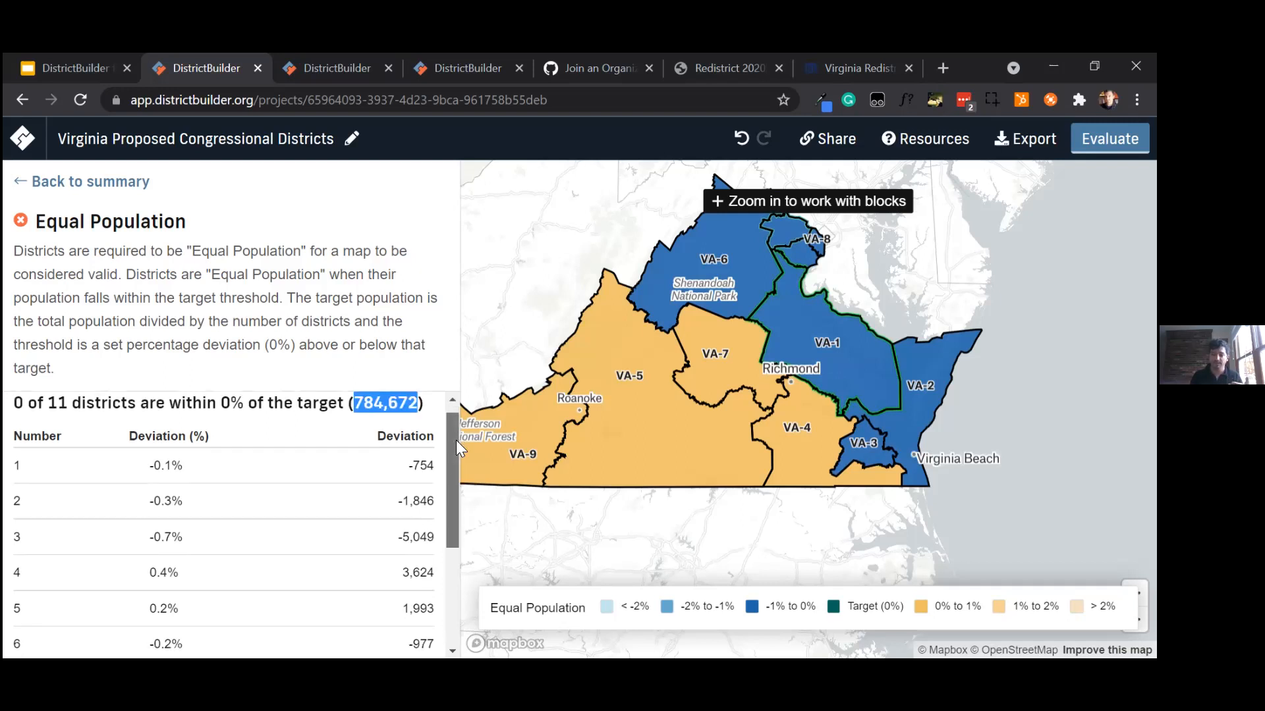
{"action": "scroll", "coordinate": [422, 553], "scroll_direction": "down", "scroll_amount": 1}
{"action": "scroll", "coordinate": [153, 509], "scroll_direction": "down", "scroll_amount": 4}
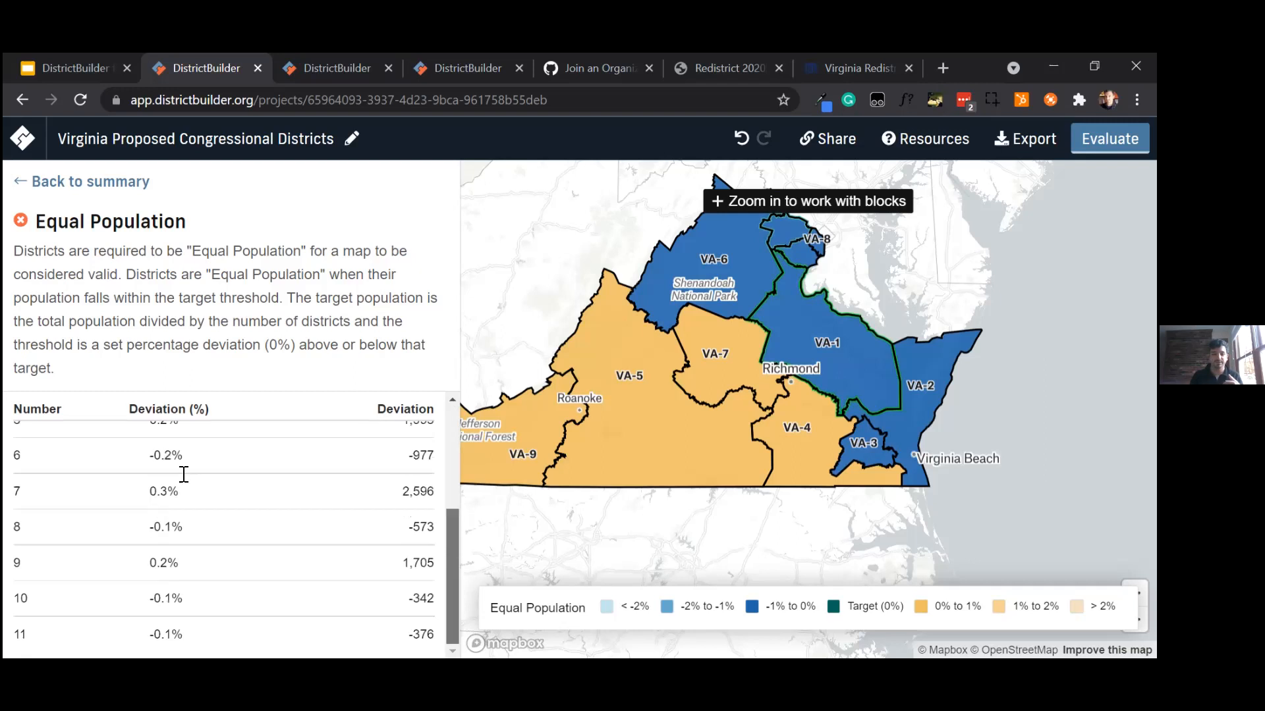
{"action": "scroll", "coordinate": [141, 626], "scroll_direction": "up", "scroll_amount": 5}
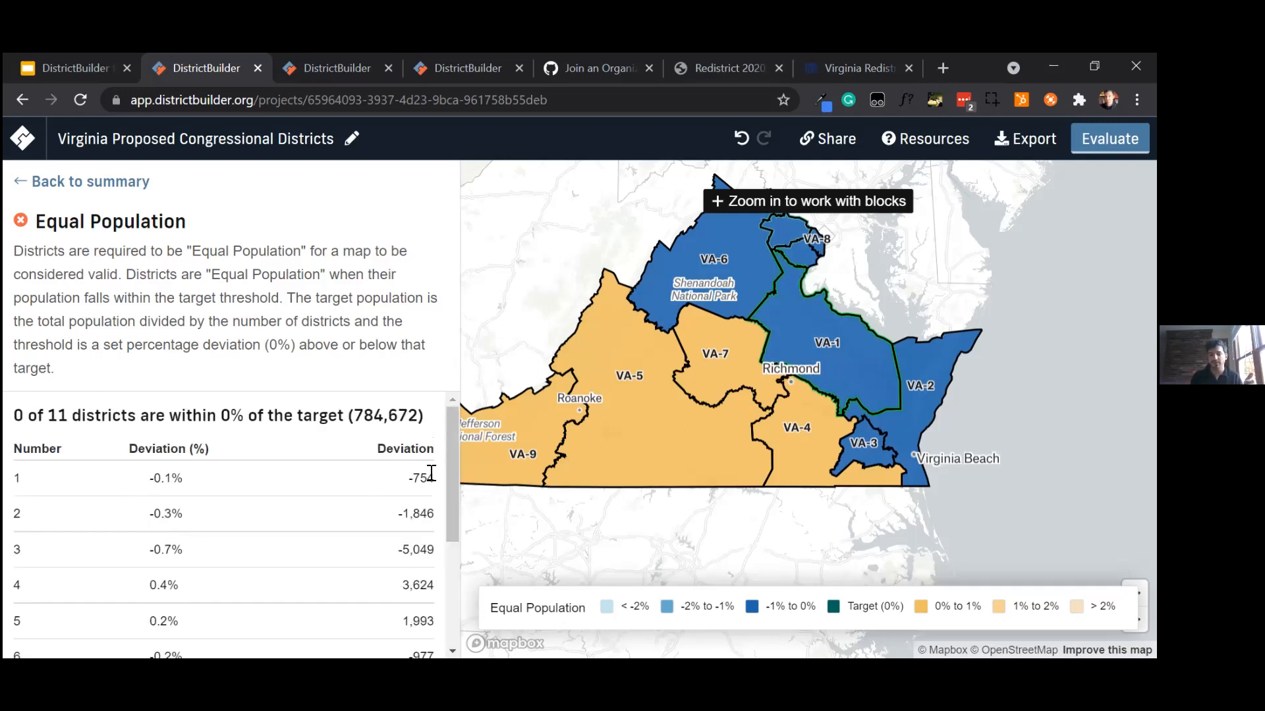
{"action": "left_click_drag", "start_coordinate": [732, 399], "coordinate": [719, 464]}
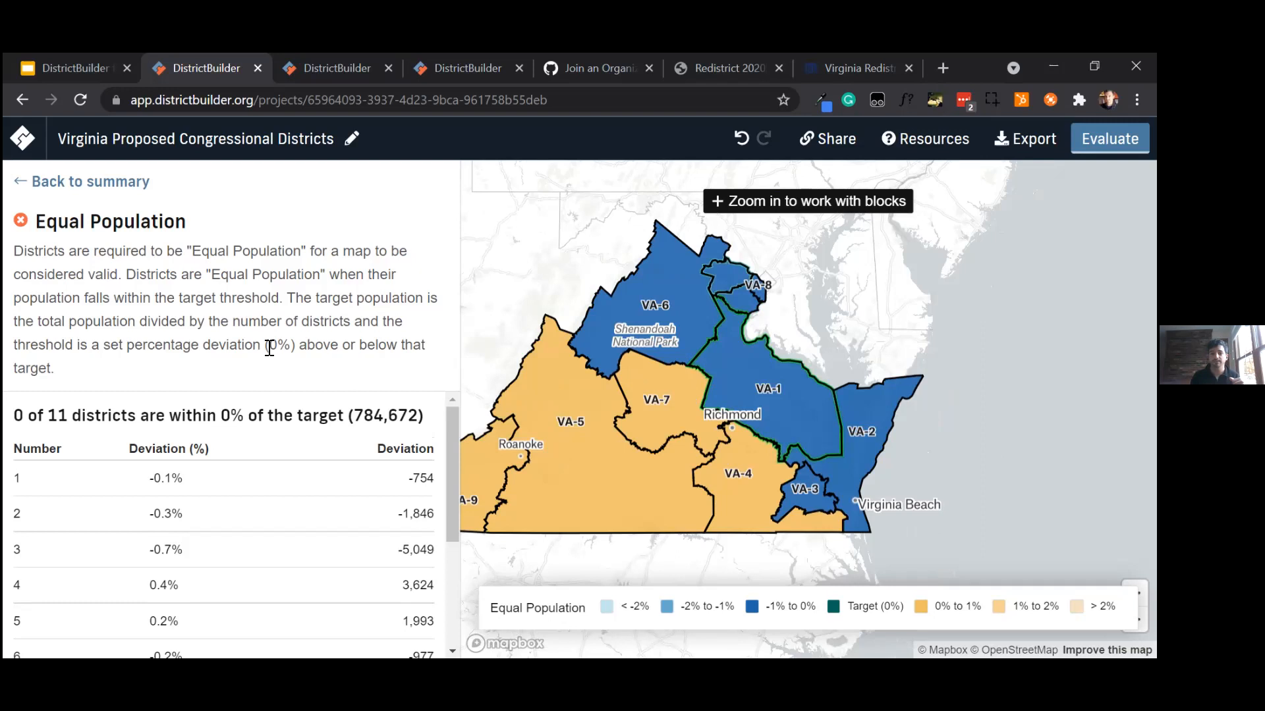
{"action": "left_click", "coordinate": [125, 185]}
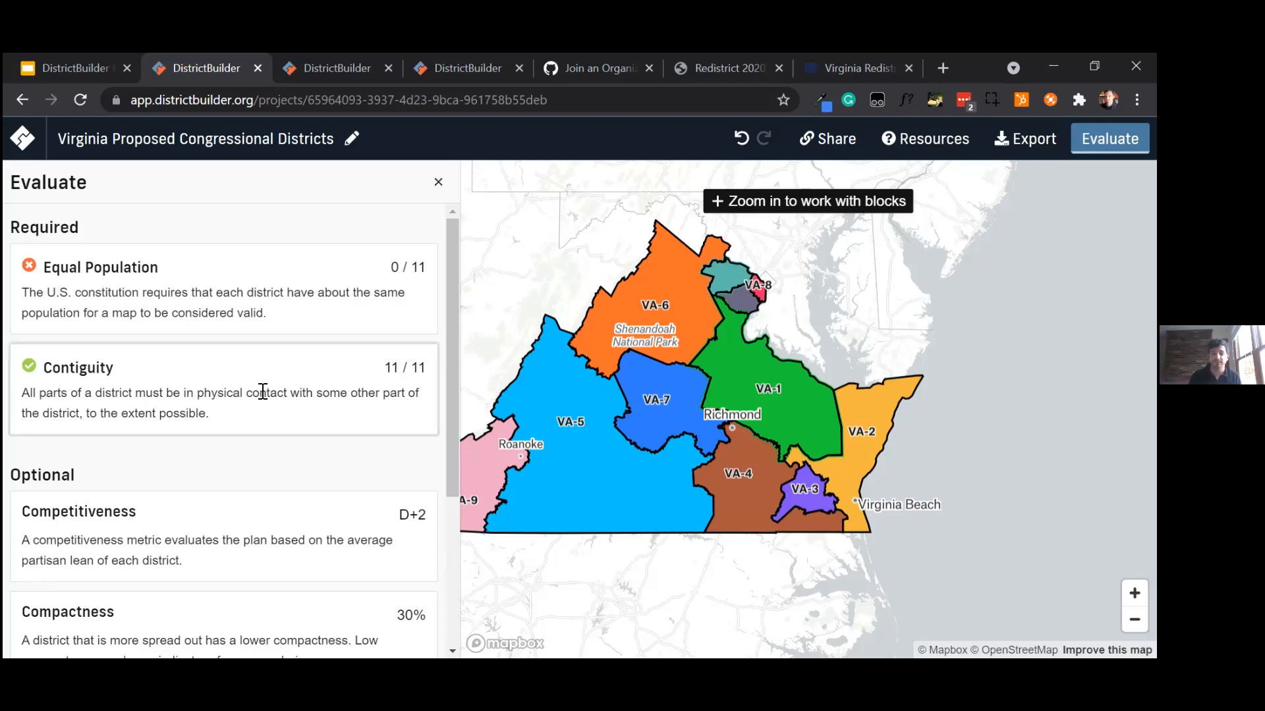
Step: Check the Contiguity metric for every district, and return to the evaluation summary
{"action": "left_click", "coordinate": [314, 390]}
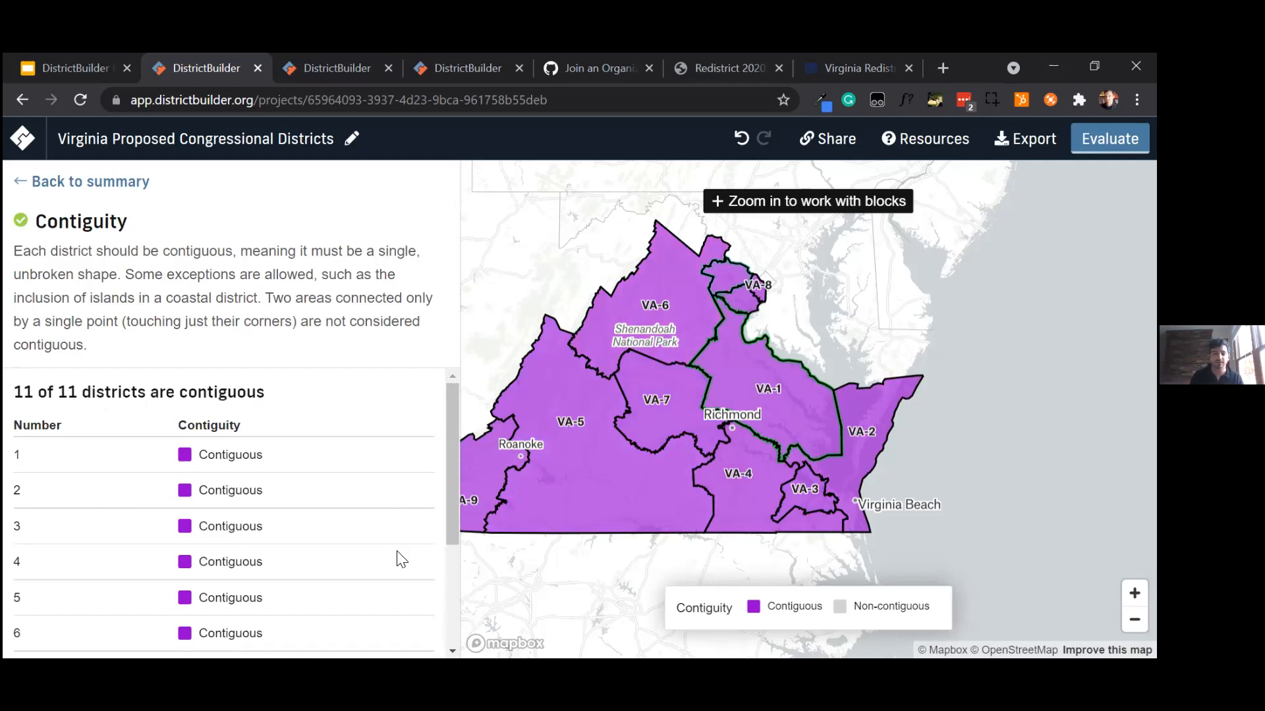
{"action": "scroll", "coordinate": [423, 395], "scroll_direction": "down", "scroll_amount": 3}
{"action": "left_click_drag", "start_coordinate": [453, 563], "coordinate": [452, 464]}
{"action": "left_click", "coordinate": [90, 182]}
Step: Open the Competitiveness metric and examine the partisan lean of the districts across Virginia on the map
{"action": "left_click_drag", "start_coordinate": [453, 320], "coordinate": [411, 491]}
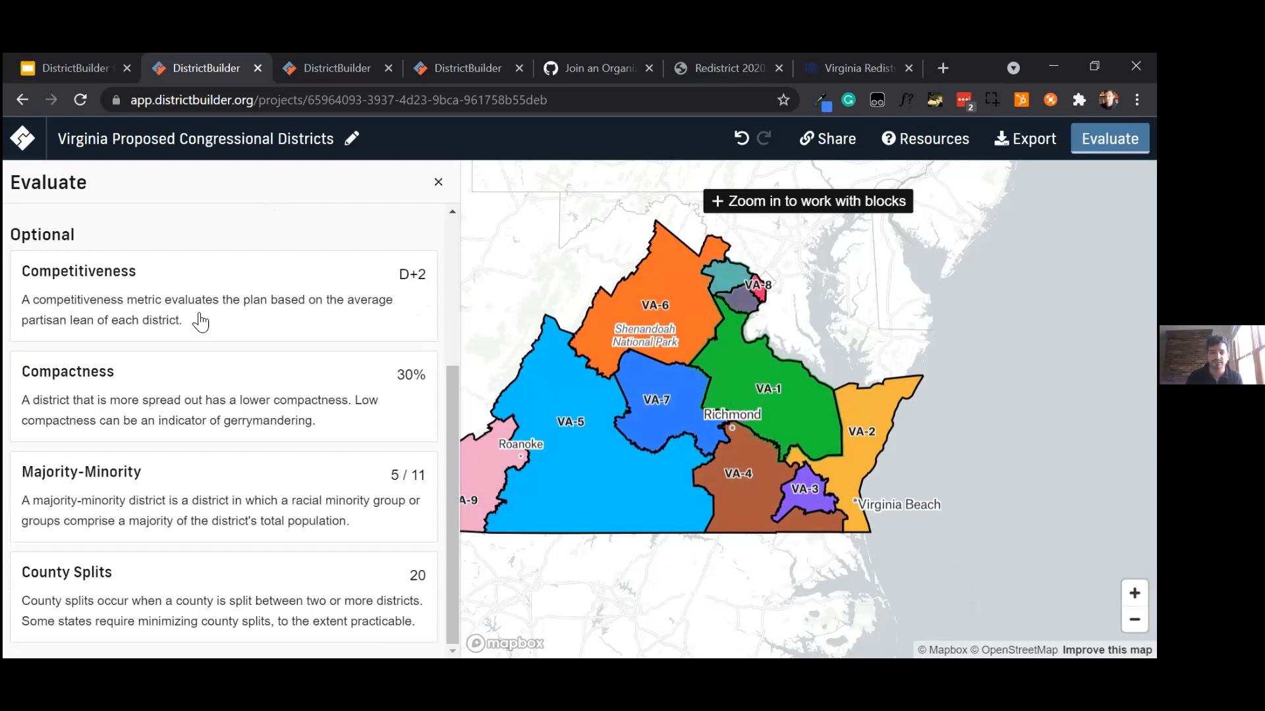
{"action": "left_click", "coordinate": [325, 254]}
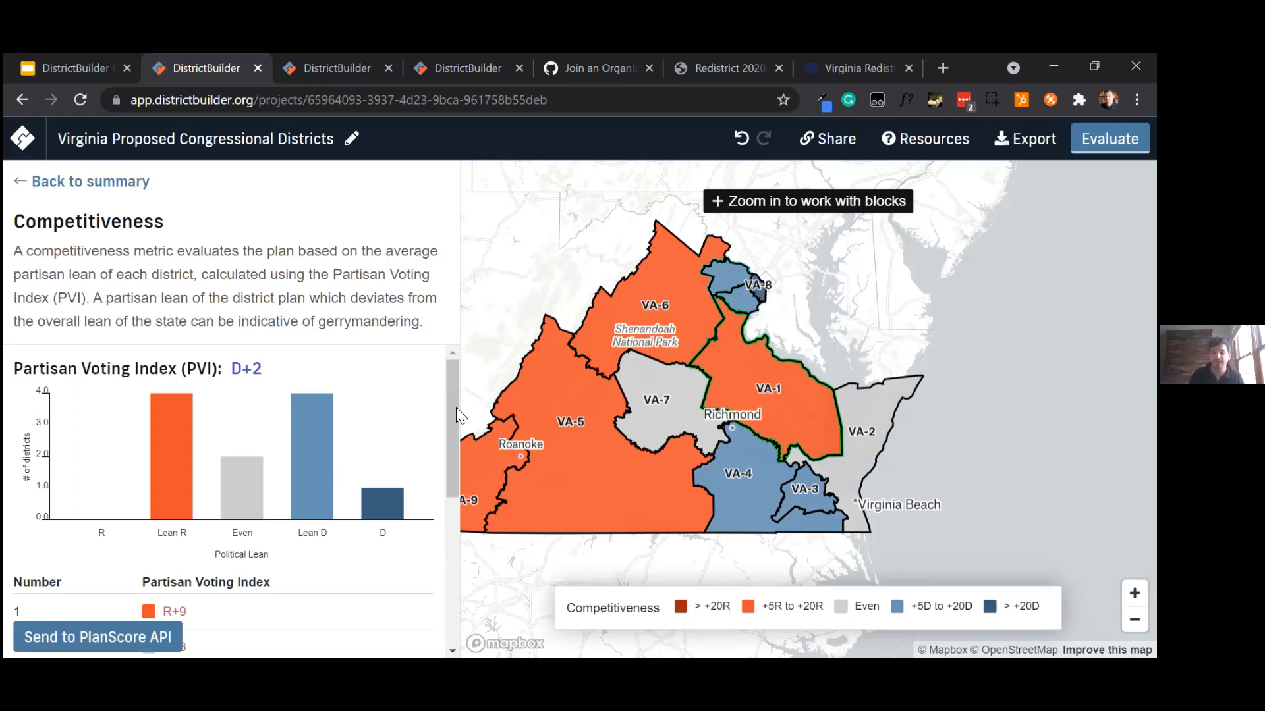
{"action": "left_click_drag", "start_coordinate": [646, 401], "coordinate": [759, 400]}
{"action": "scroll", "coordinate": [763, 398], "scroll_direction": "down", "scroll_amount": 1}
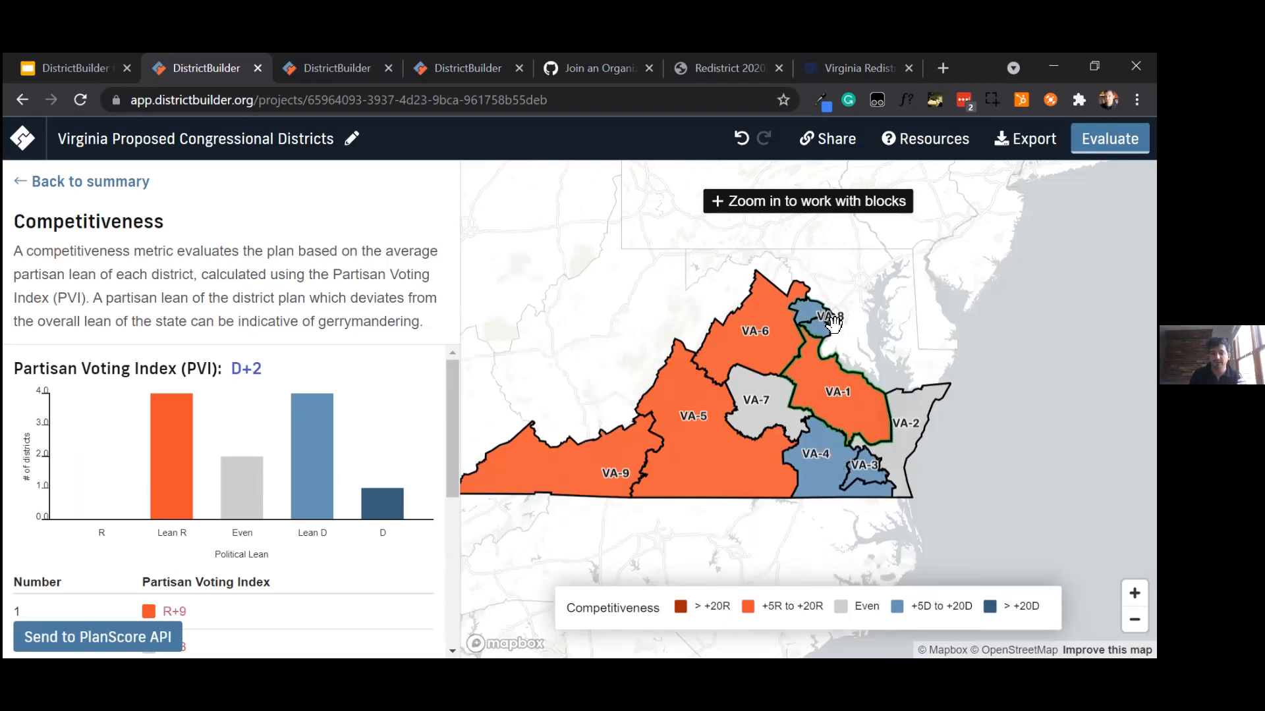
{"action": "scroll", "coordinate": [839, 312], "scroll_direction": "up", "scroll_amount": 1}
{"action": "scroll", "coordinate": [827, 320], "scroll_direction": "up", "scroll_amount": 2}
{"action": "scroll", "coordinate": [822, 323], "scroll_direction": "down", "scroll_amount": 3}
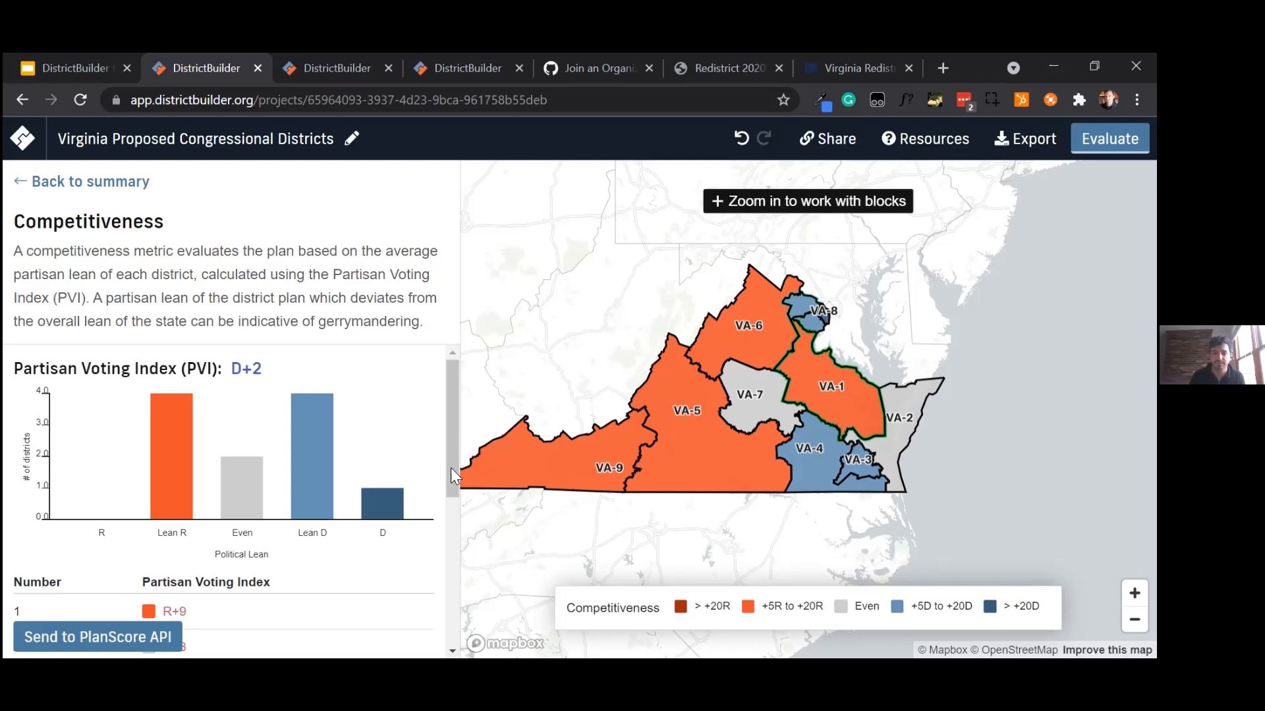
Step: Review the Partisan Voting Index of each district in the table, and return to the evaluation summary
{"action": "left_click_drag", "start_coordinate": [453, 491], "coordinate": [450, 543]}
{"action": "scroll", "coordinate": [443, 561], "scroll_direction": "down", "scroll_amount": 2}
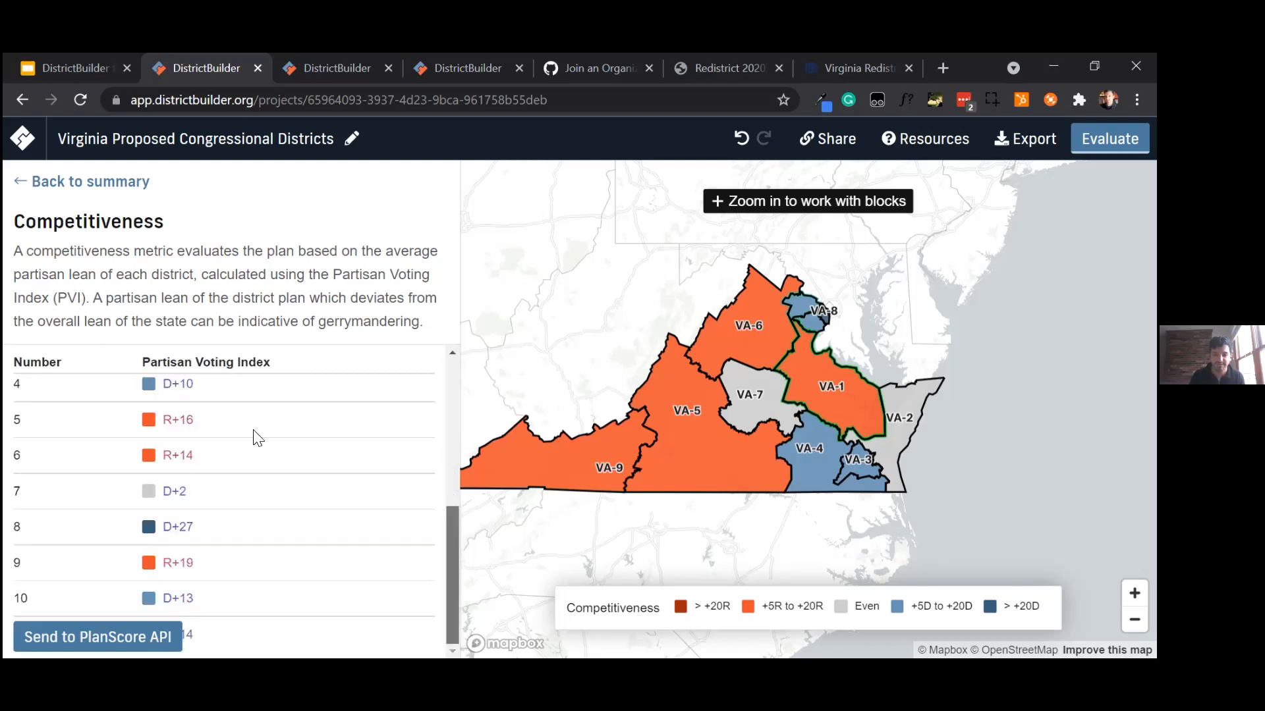
{"action": "scroll", "coordinate": [183, 415], "scroll_direction": "up", "scroll_amount": 2}
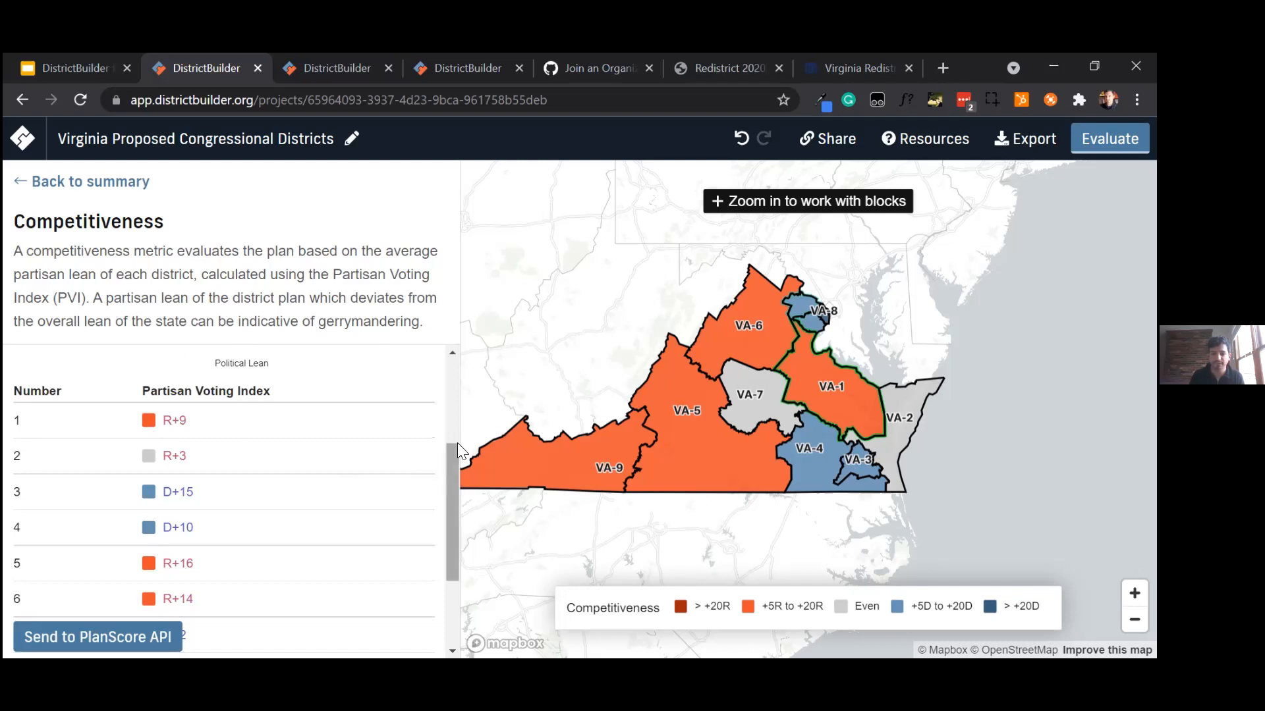
{"action": "scroll", "coordinate": [440, 390], "scroll_direction": "up", "scroll_amount": 3}
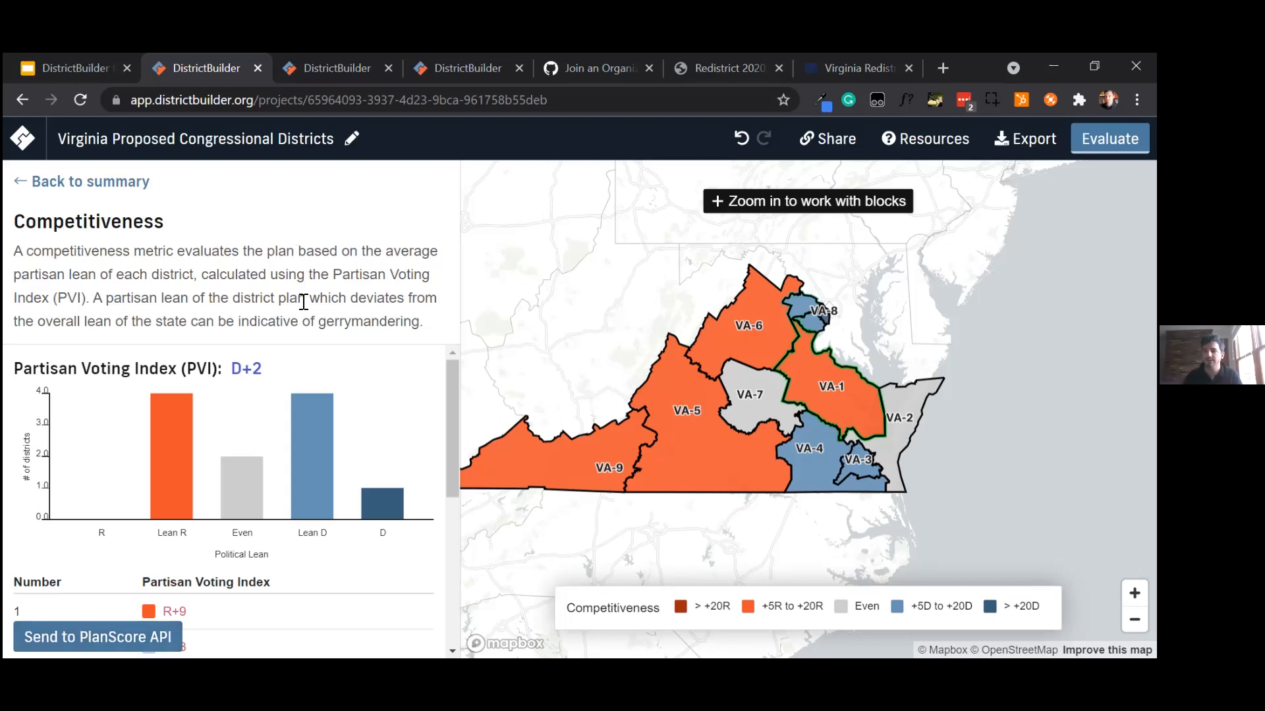
{"action": "left_click", "coordinate": [112, 186]}
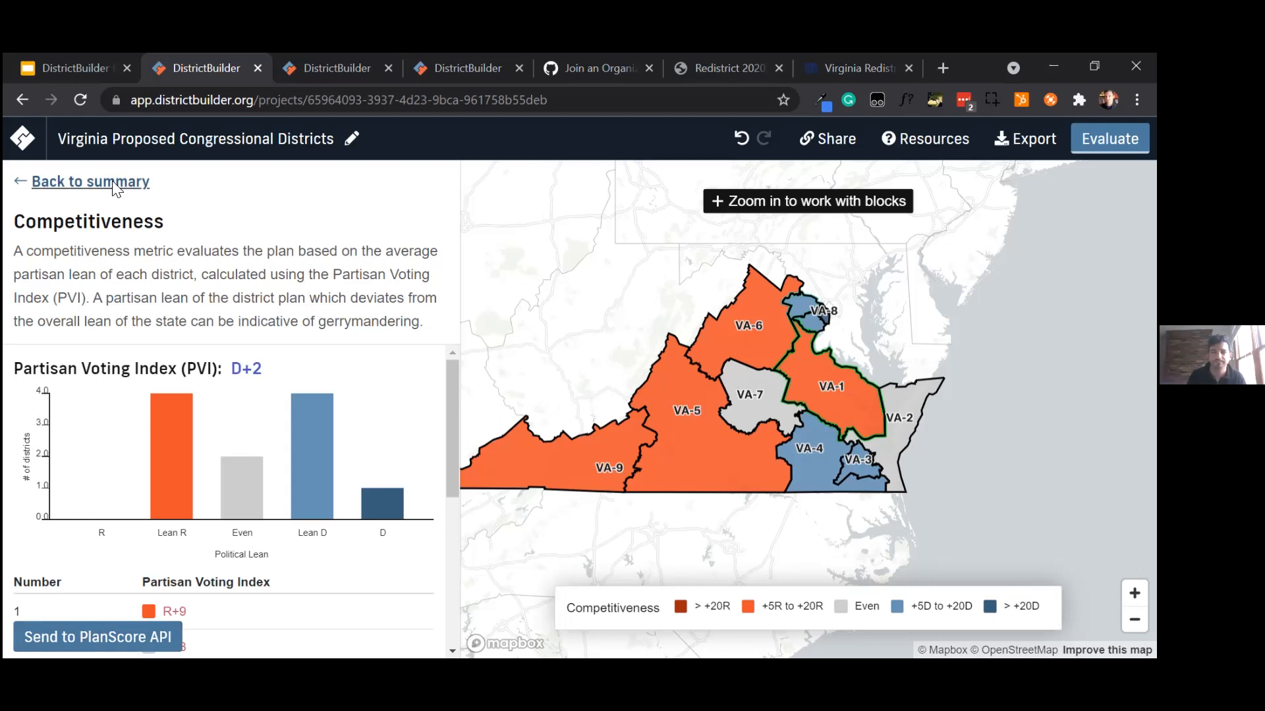
Step: Open the Majority-Minority metric and check the demographic breakdown of district 1
{"action": "scroll", "coordinate": [456, 558], "scroll_direction": "down", "scroll_amount": 4}
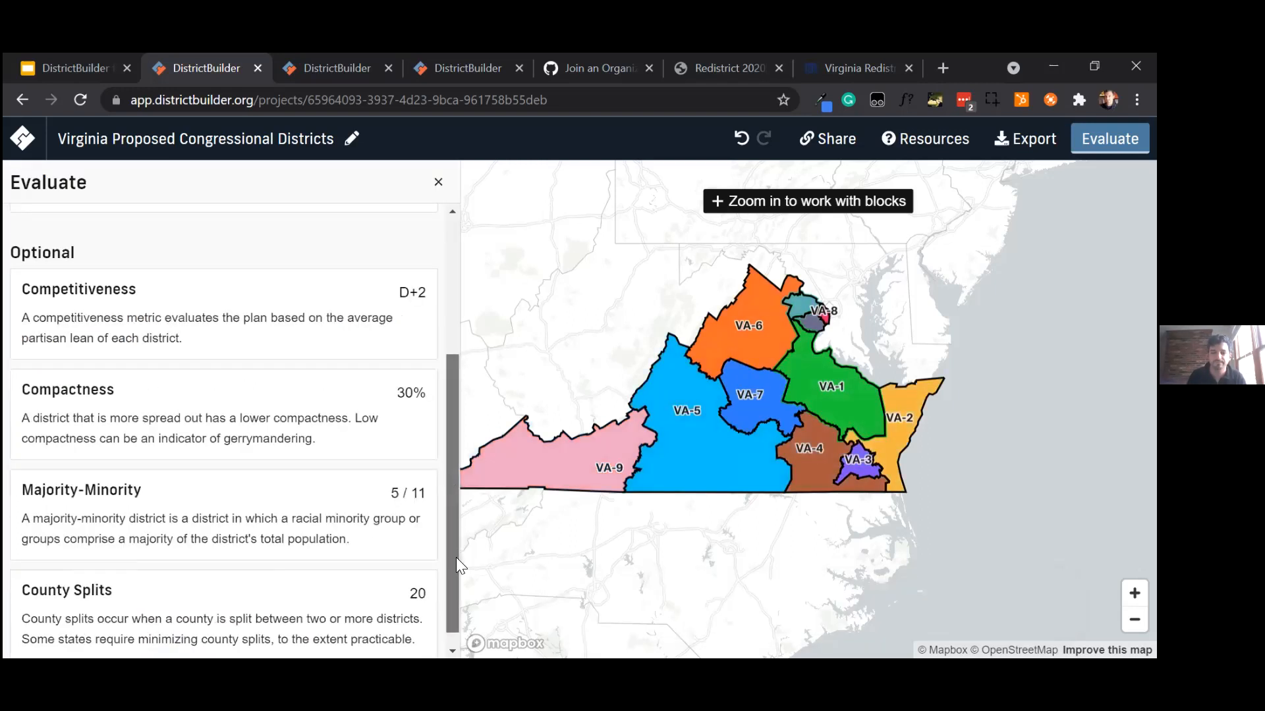
{"action": "scroll", "coordinate": [224, 504], "scroll_direction": "down", "scroll_amount": 1}
{"action": "left_click", "coordinate": [212, 506]}
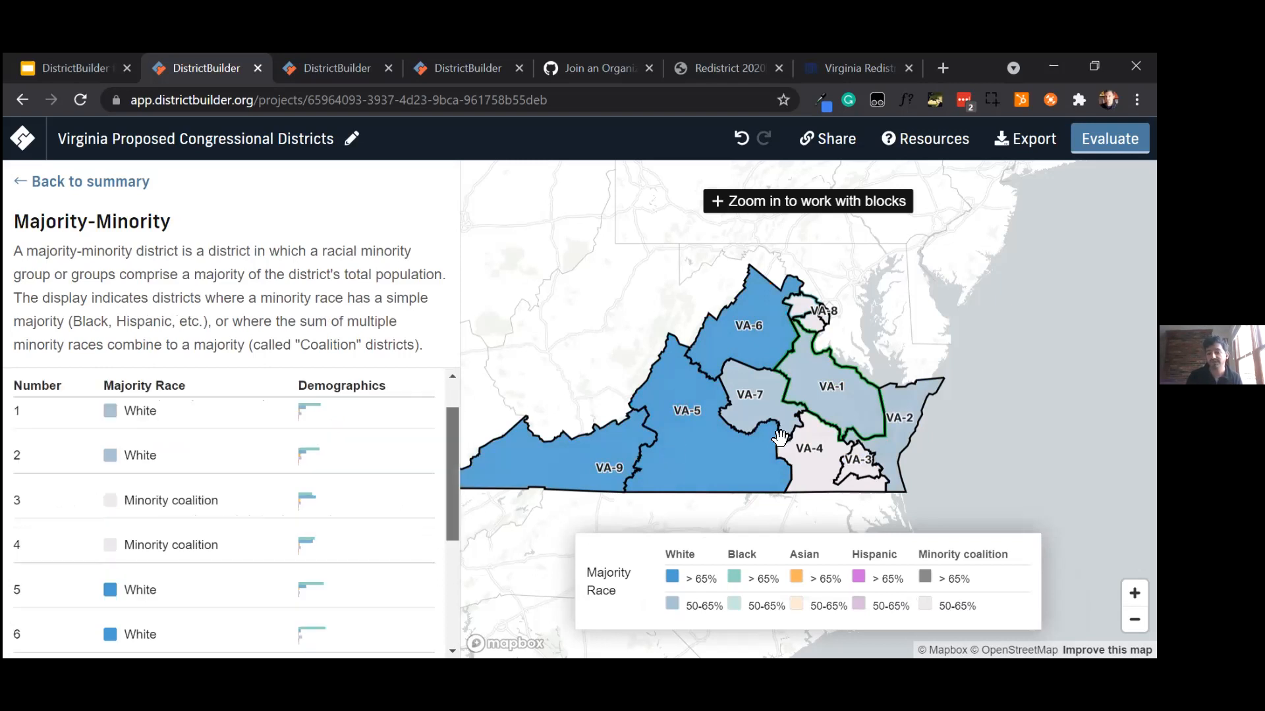
{"action": "left_click_drag", "start_coordinate": [447, 427], "coordinate": [446, 449]}
{"action": "scroll", "coordinate": [294, 455], "scroll_direction": "down", "scroll_amount": 1}
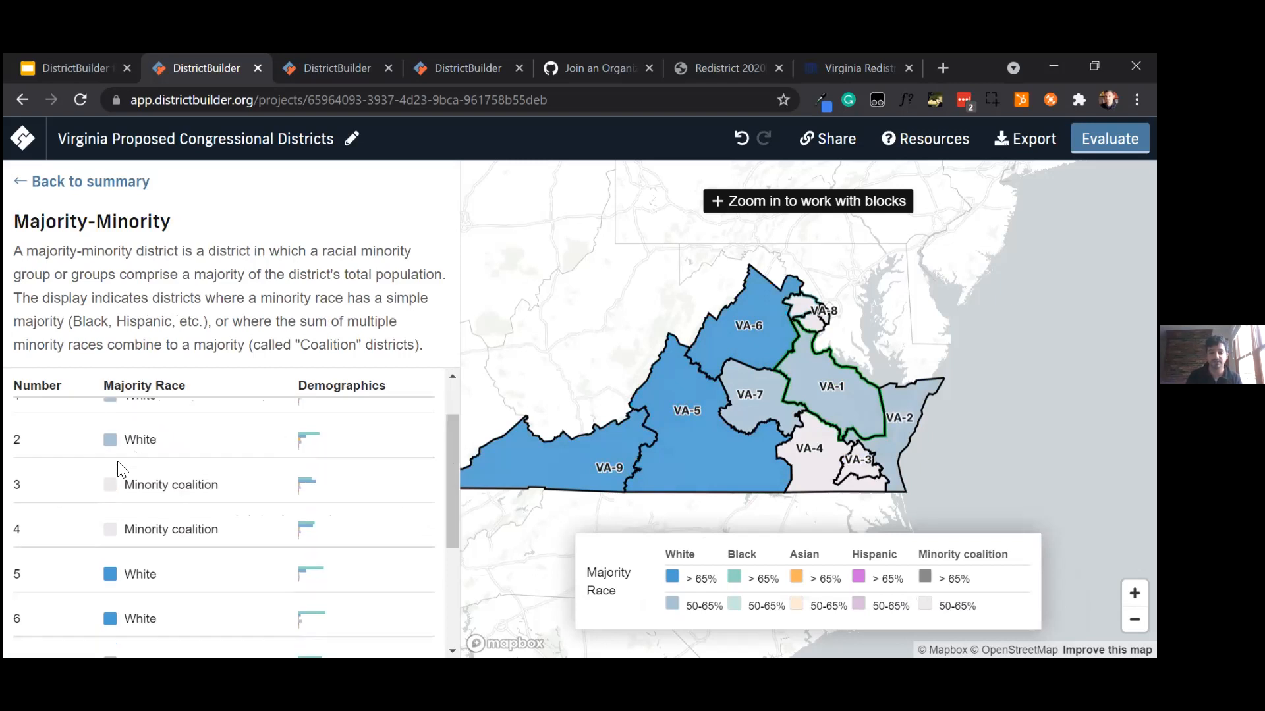
{"action": "scroll", "coordinate": [132, 461], "scroll_direction": "up", "scroll_amount": 3}
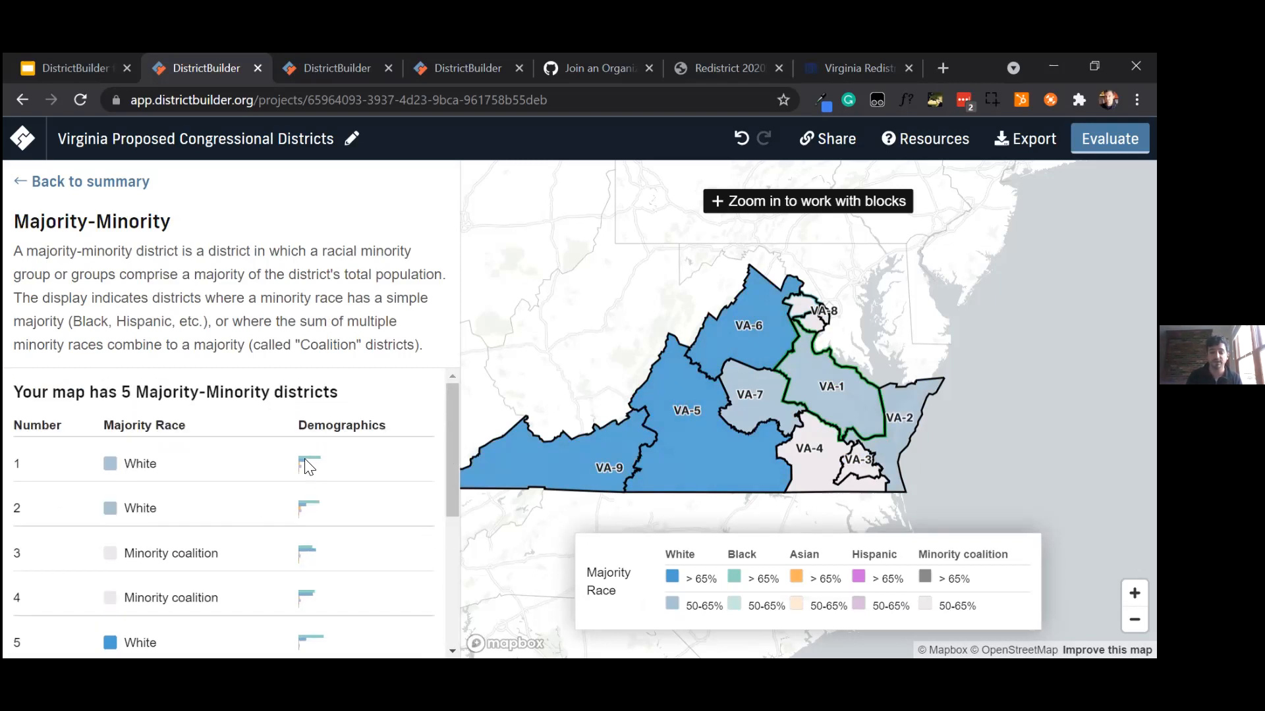
{"action": "mouse_move", "coordinate": [305, 465]}
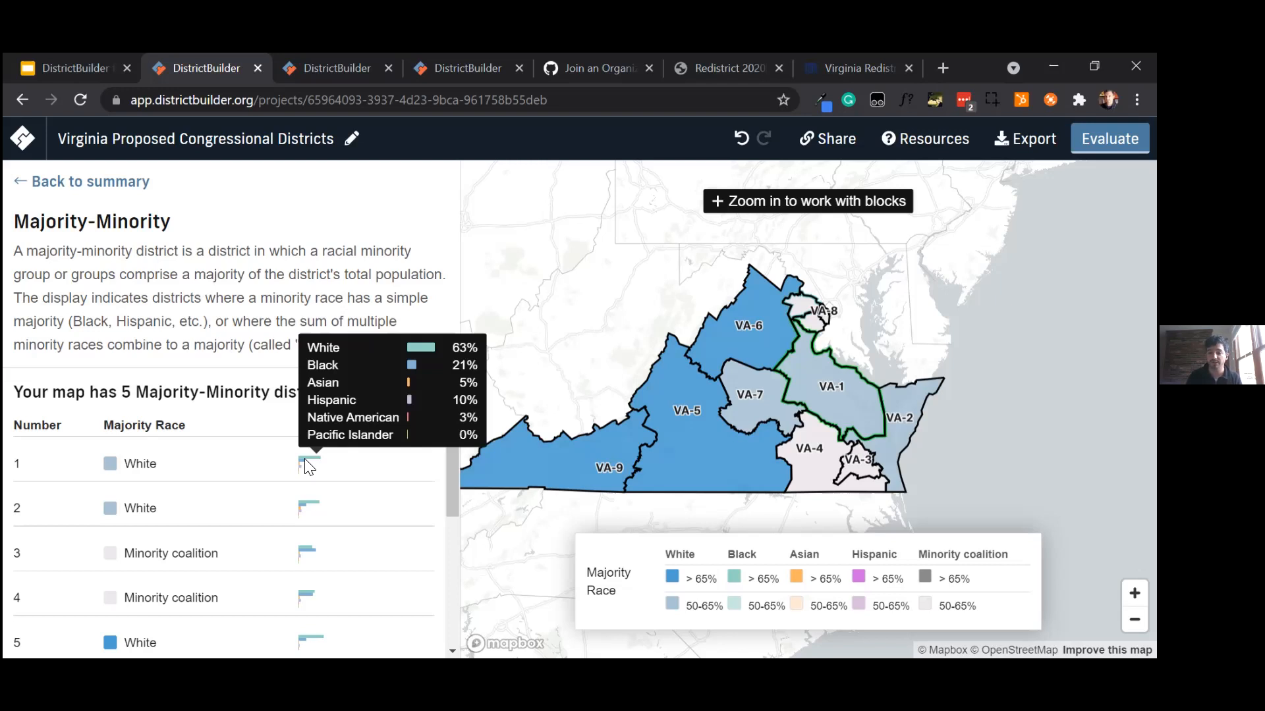
Step: Review the majority race listed for every district through district 11, and return to the evaluation summary
{"action": "left_click_drag", "start_coordinate": [450, 458], "coordinate": [116, 386]}
{"action": "left_click_drag", "start_coordinate": [449, 432], "coordinate": [413, 570]}
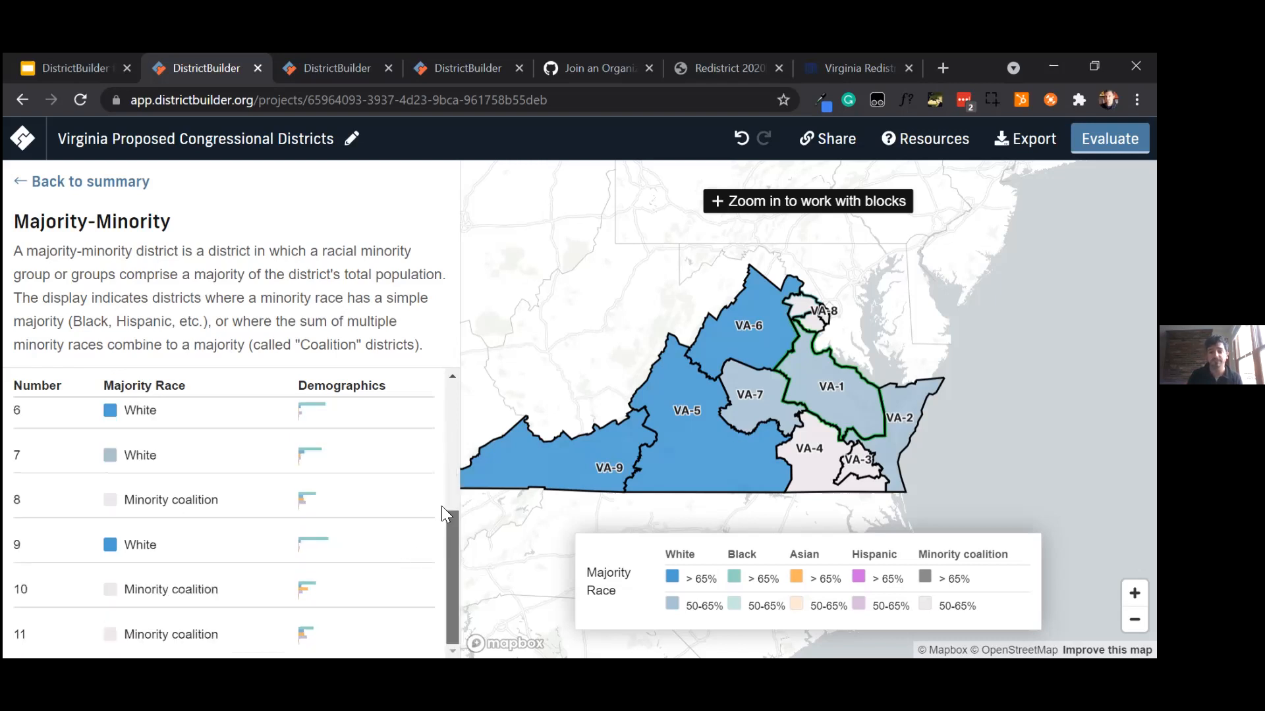
{"action": "scroll", "coordinate": [339, 408], "scroll_direction": "up", "scroll_amount": 6}
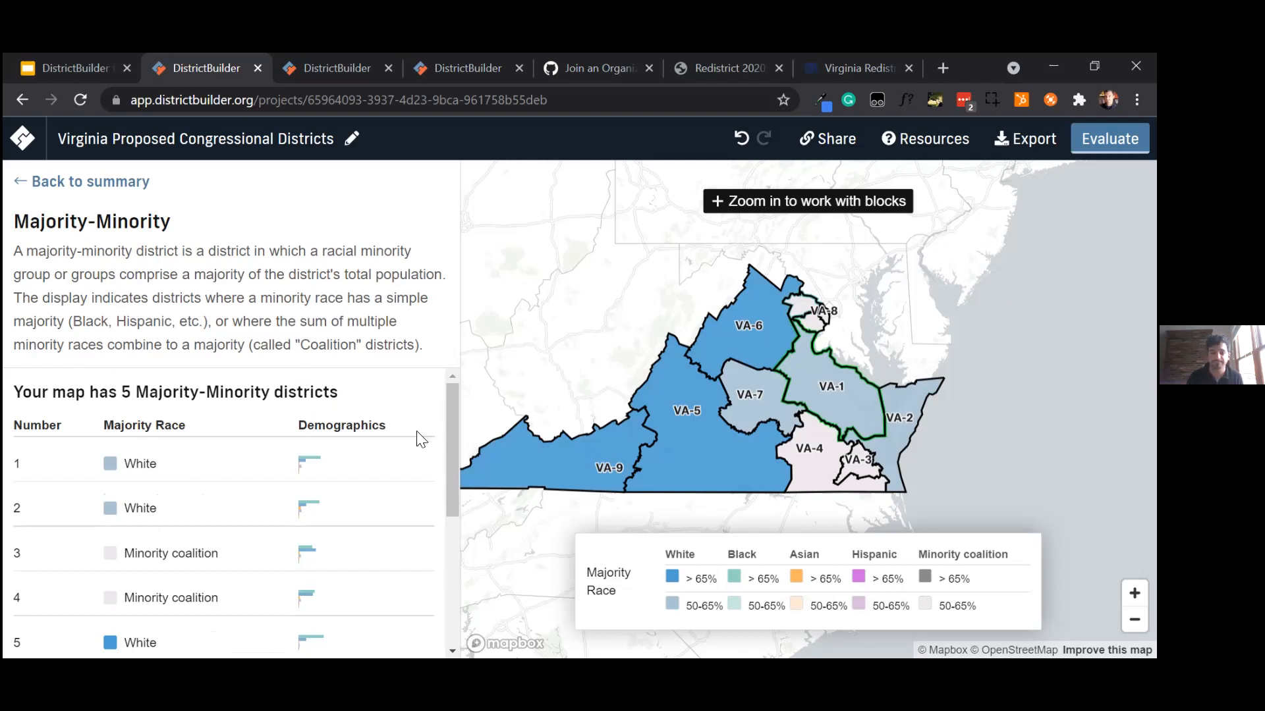
{"action": "scroll", "coordinate": [445, 562], "scroll_direction": "down", "scroll_amount": 4}
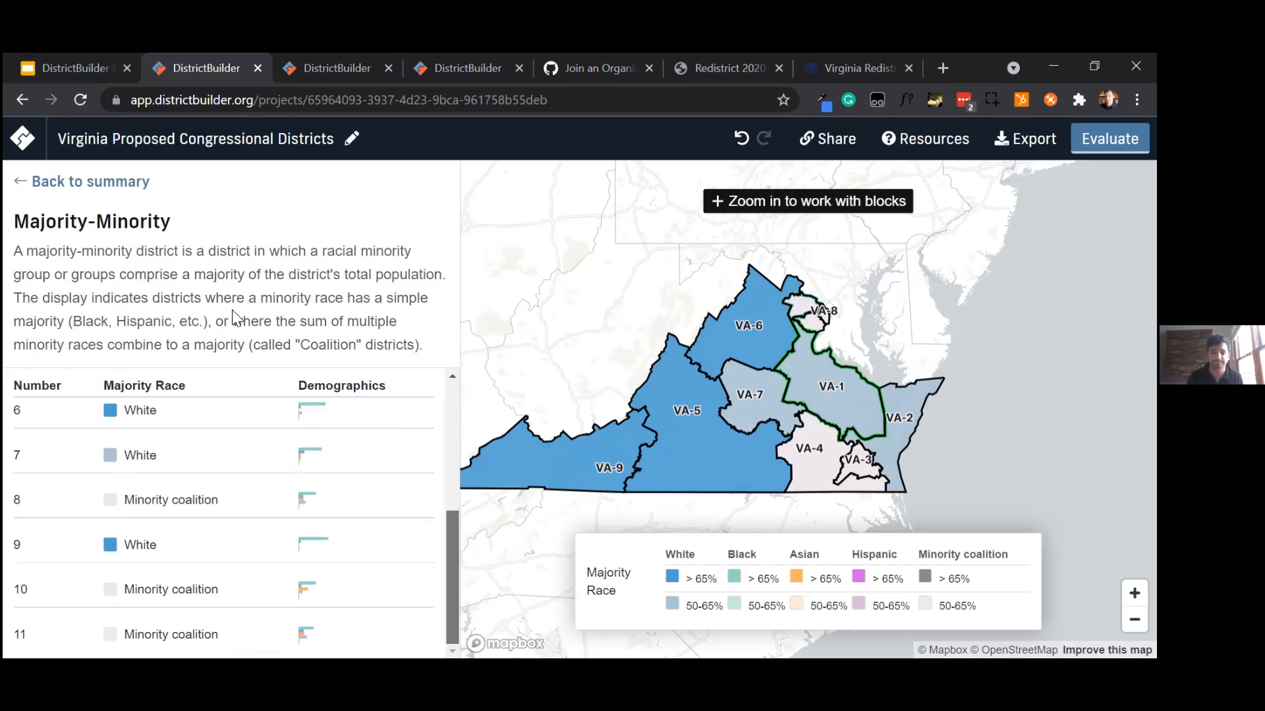
{"action": "left_click", "coordinate": [107, 191]}
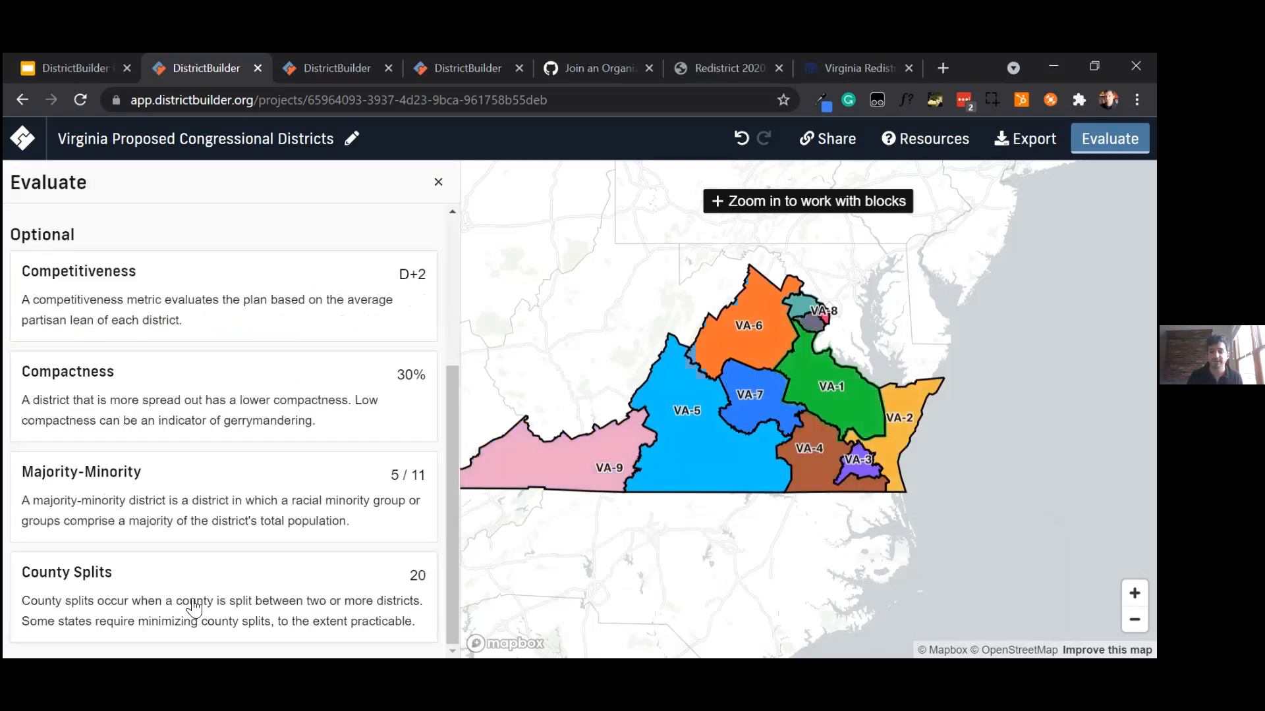
Step: Examine the County Splits metric and its total of split counties, and return to the evaluation summary
{"action": "left_click", "coordinate": [195, 596]}
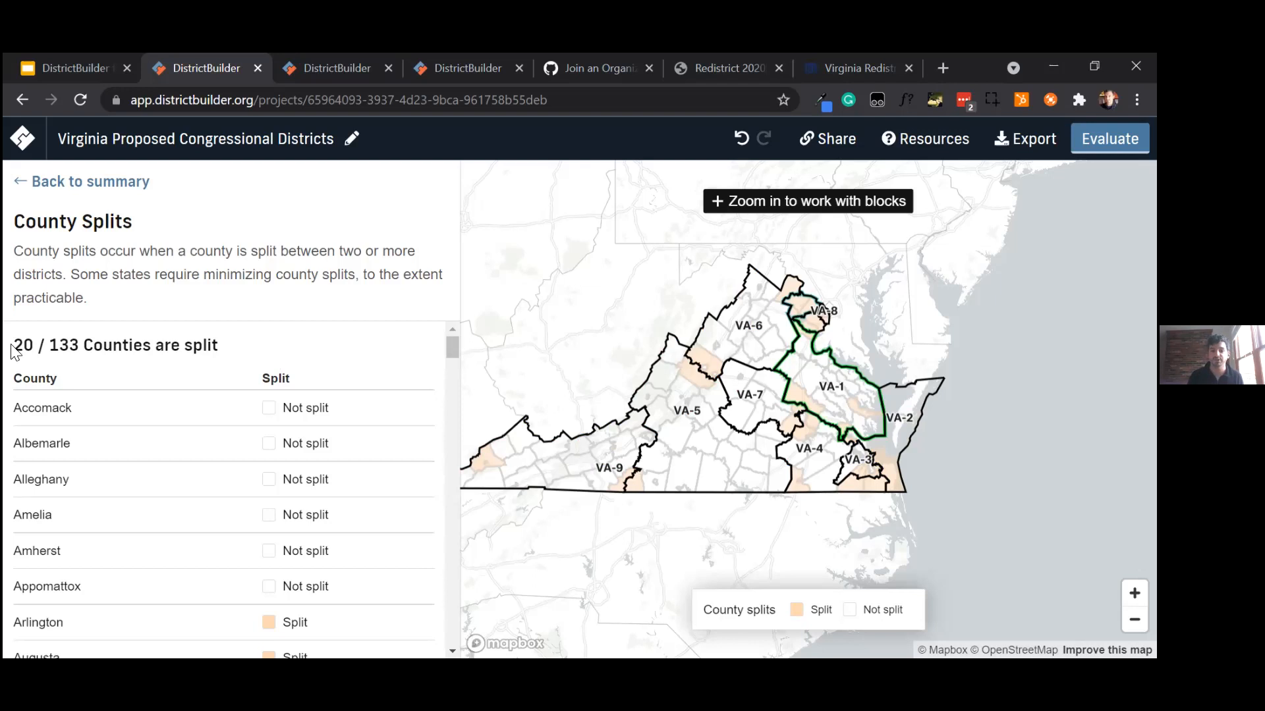
{"action": "left_click_drag", "start_coordinate": [14, 345], "coordinate": [208, 343]}
{"action": "left_click", "coordinate": [223, 343]}
{"action": "left_click_drag", "start_coordinate": [13, 345], "coordinate": [46, 345]}
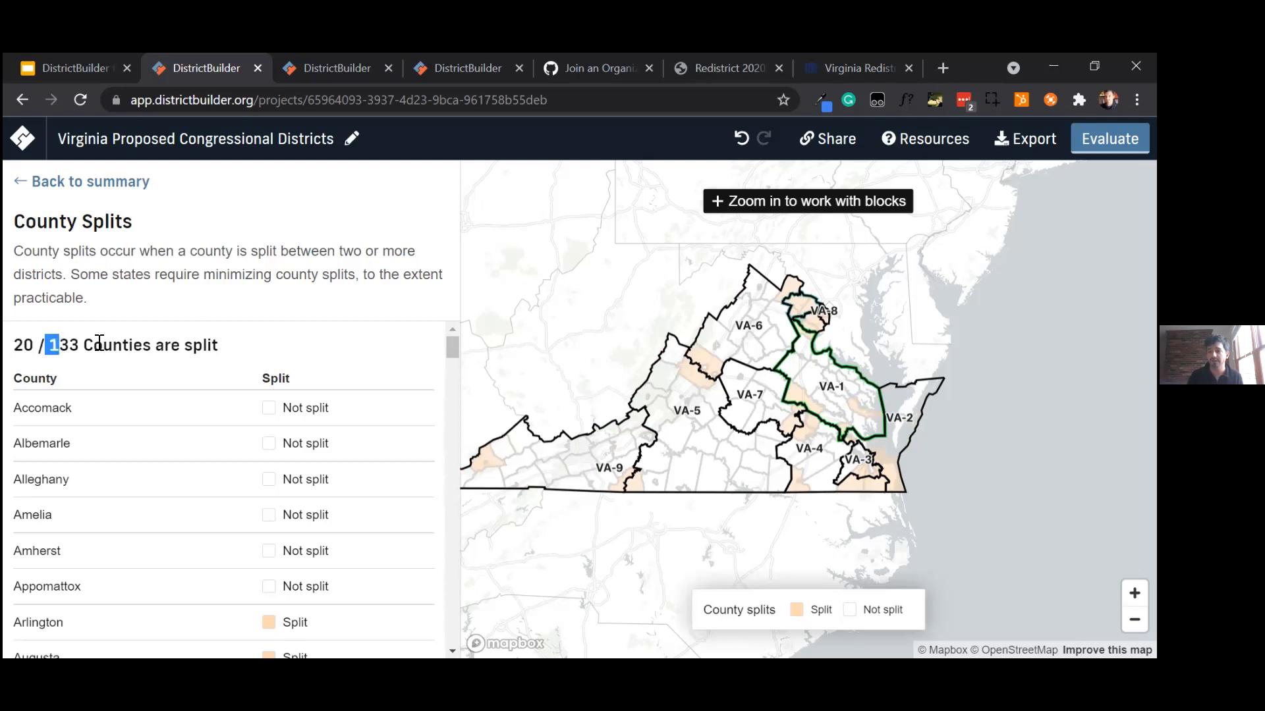
{"action": "double_click", "coordinate": [25, 346]}
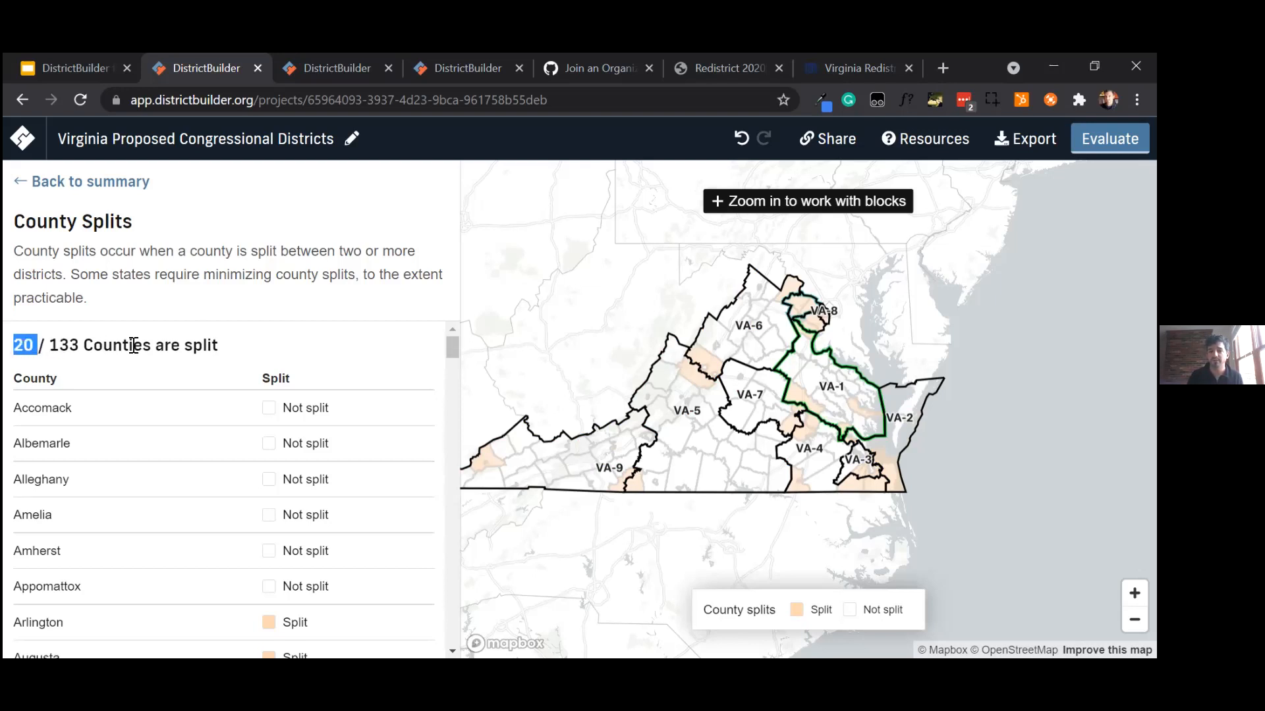
{"action": "triple_click", "coordinate": [200, 336]}
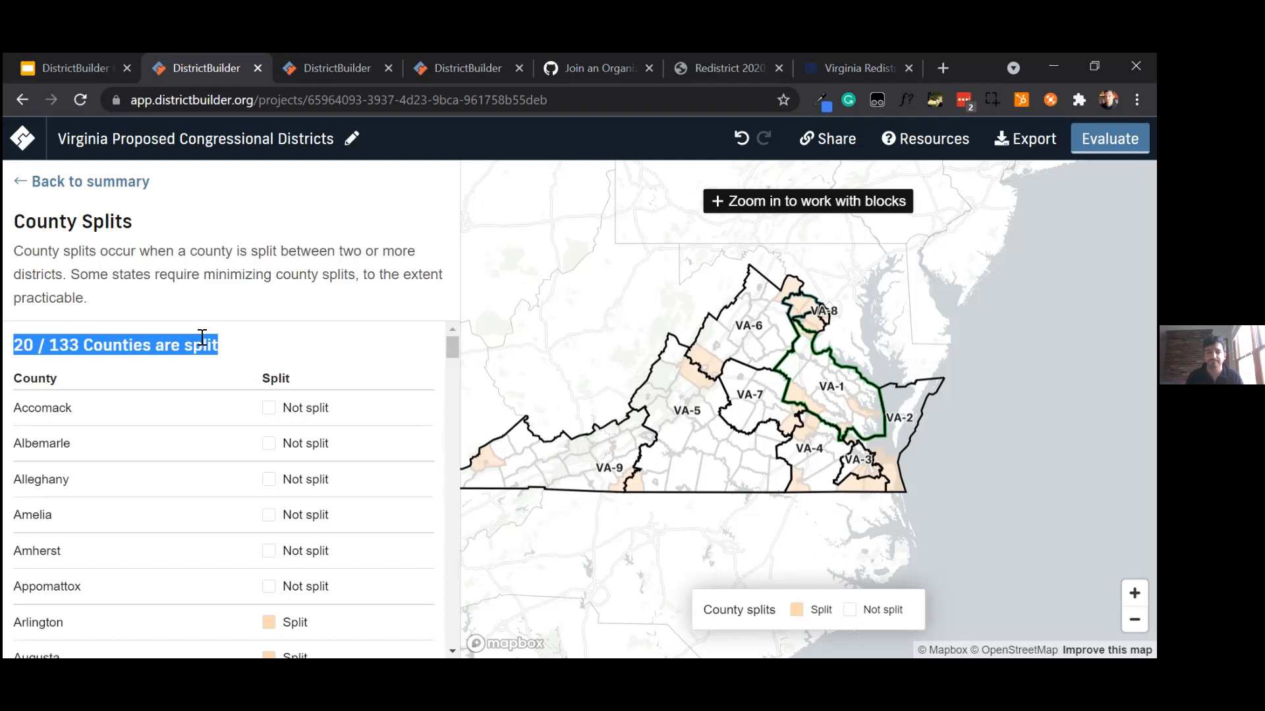
{"action": "left_click", "coordinate": [237, 294]}
{"action": "left_click", "coordinate": [90, 182]}
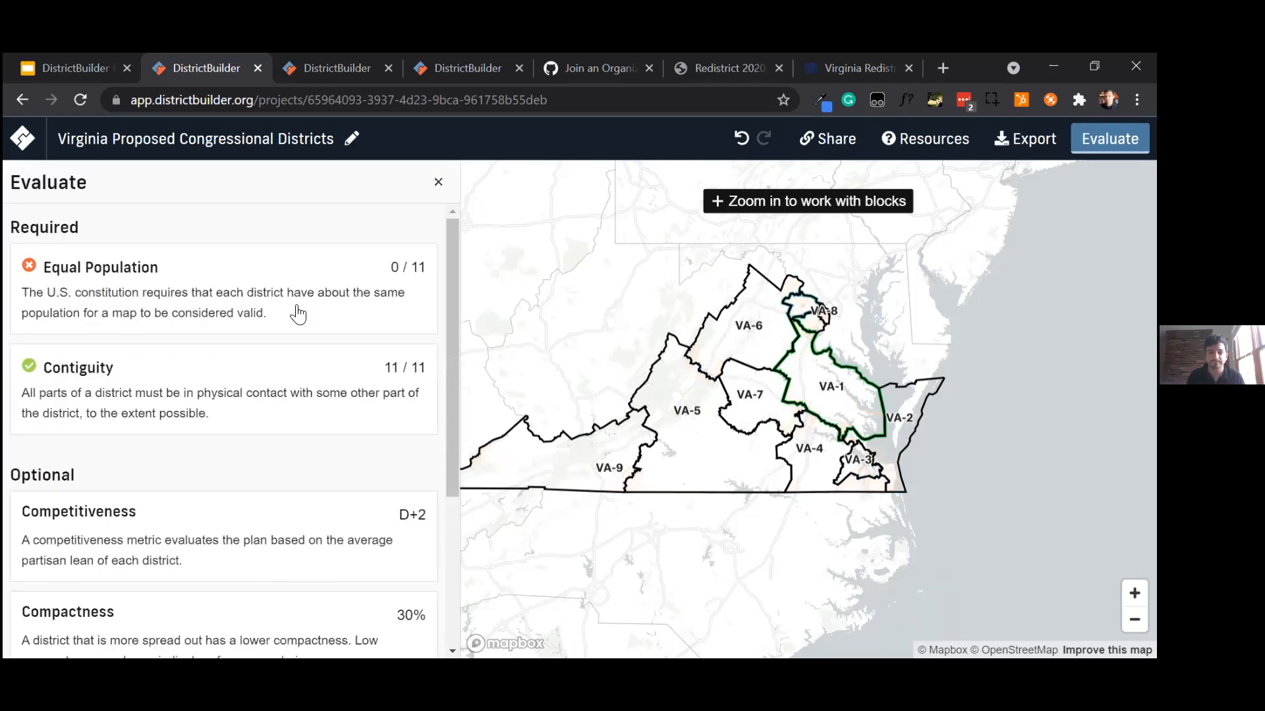
{"action": "scroll", "coordinate": [290, 315], "scroll_direction": "down", "scroll_amount": 3}
{"action": "scroll", "coordinate": [154, 357], "scroll_direction": "up", "scroll_amount": 3}
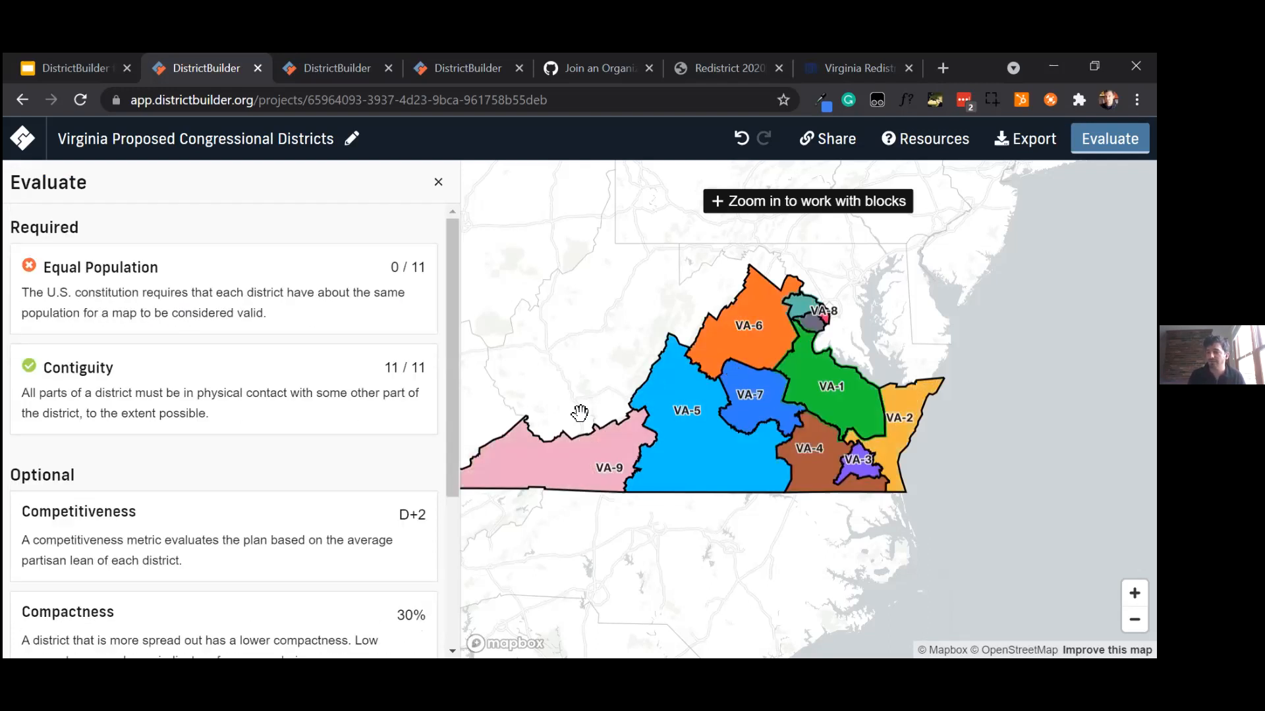
{"action": "left_click_drag", "start_coordinate": [729, 371], "coordinate": [749, 379]}
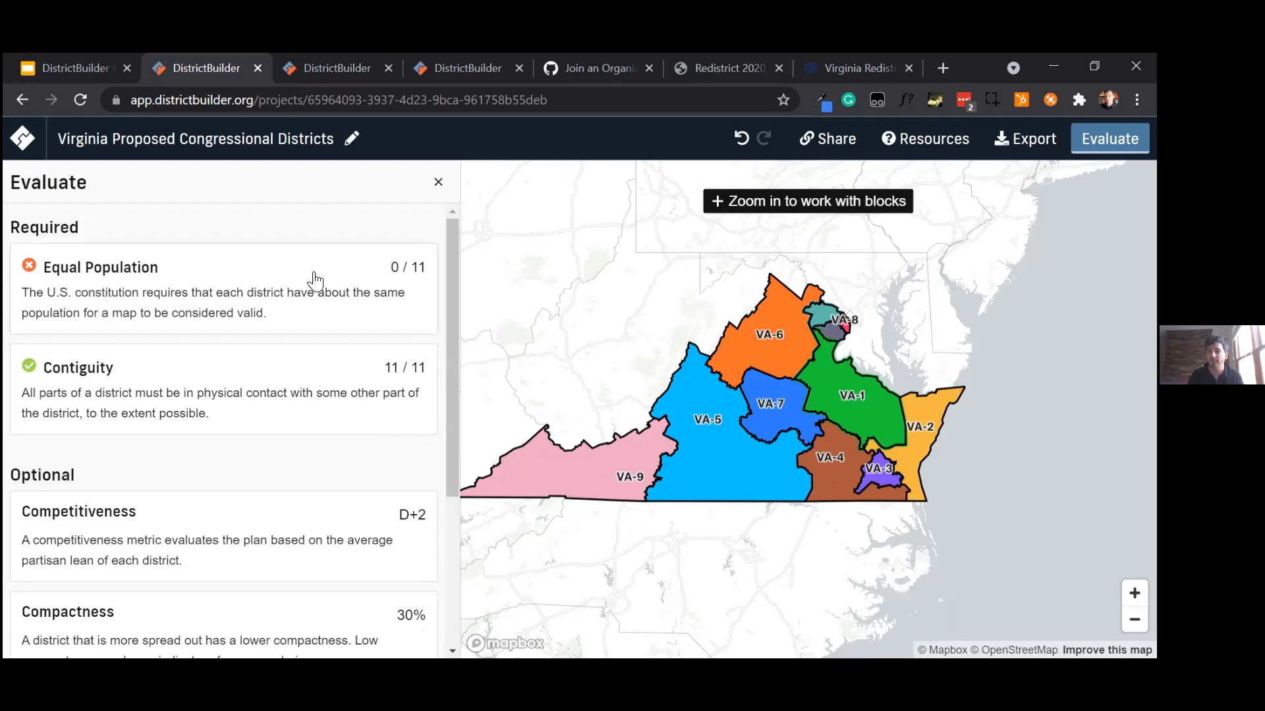
Step: Copy the plan's shareable link from the sharing options, and dismiss them
{"action": "left_click", "coordinate": [811, 147]}
{"action": "left_click", "coordinate": [835, 392]}
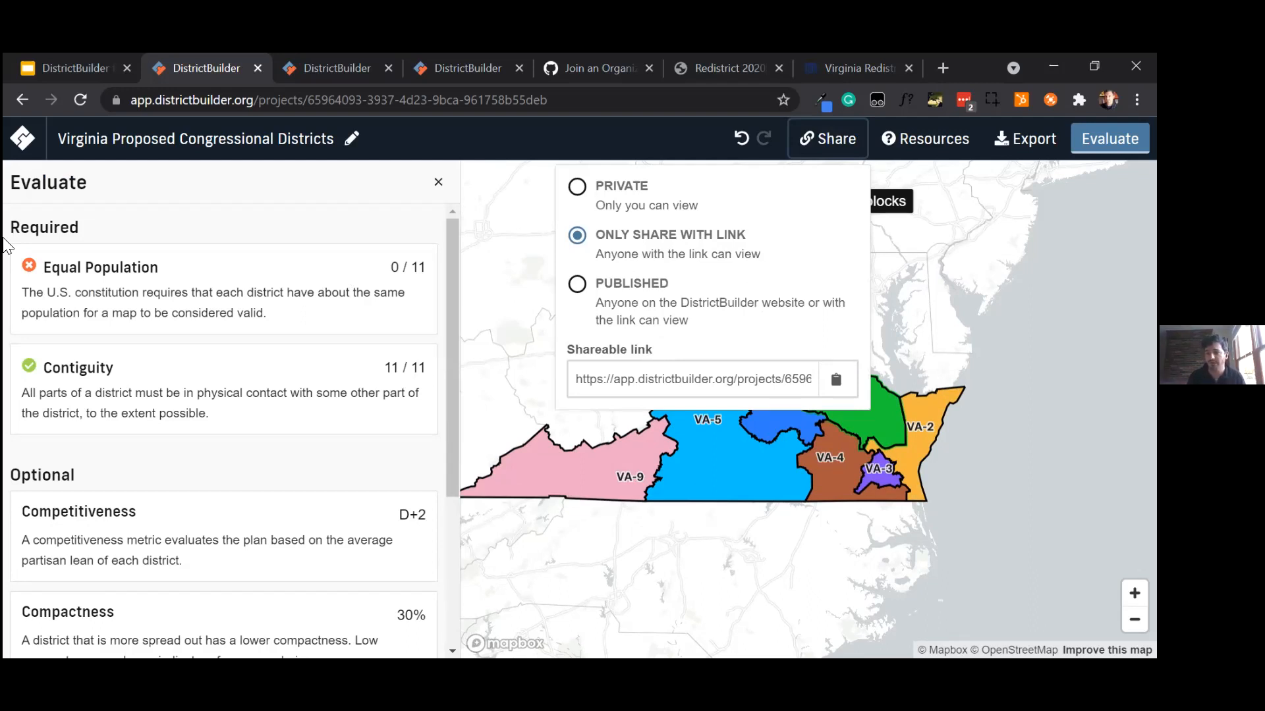
{"action": "left_click", "coordinate": [434, 193]}
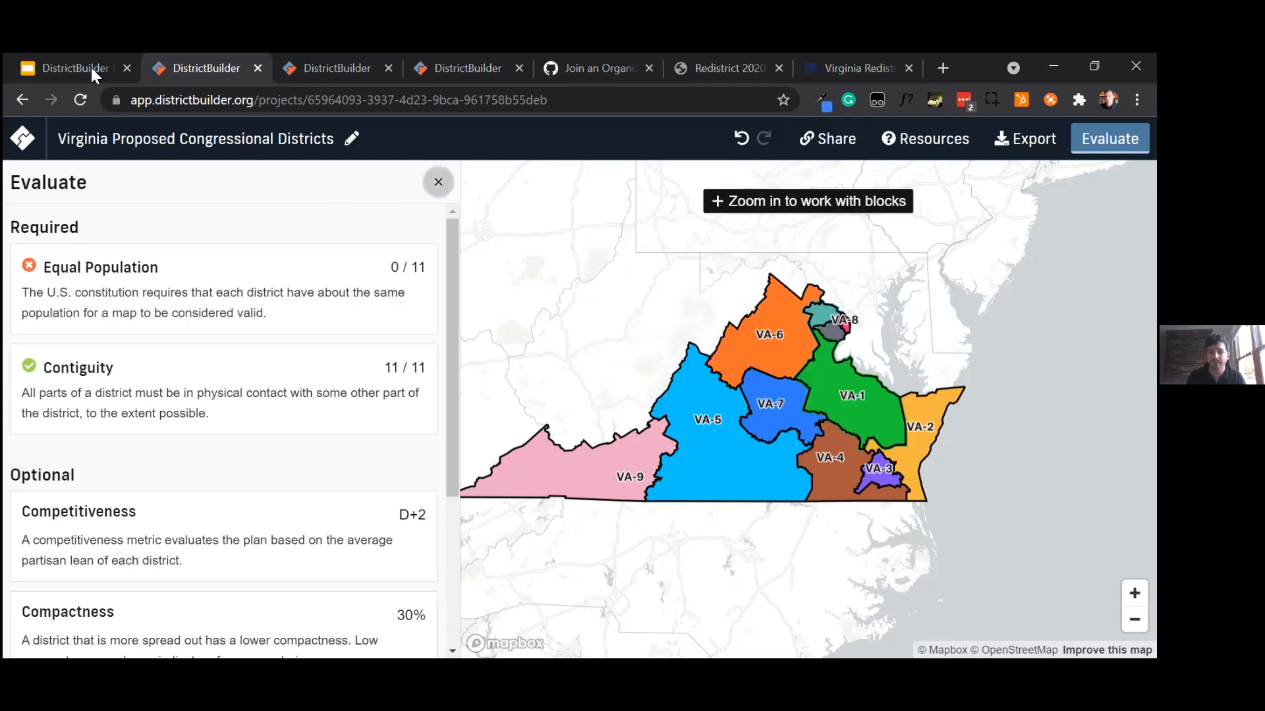
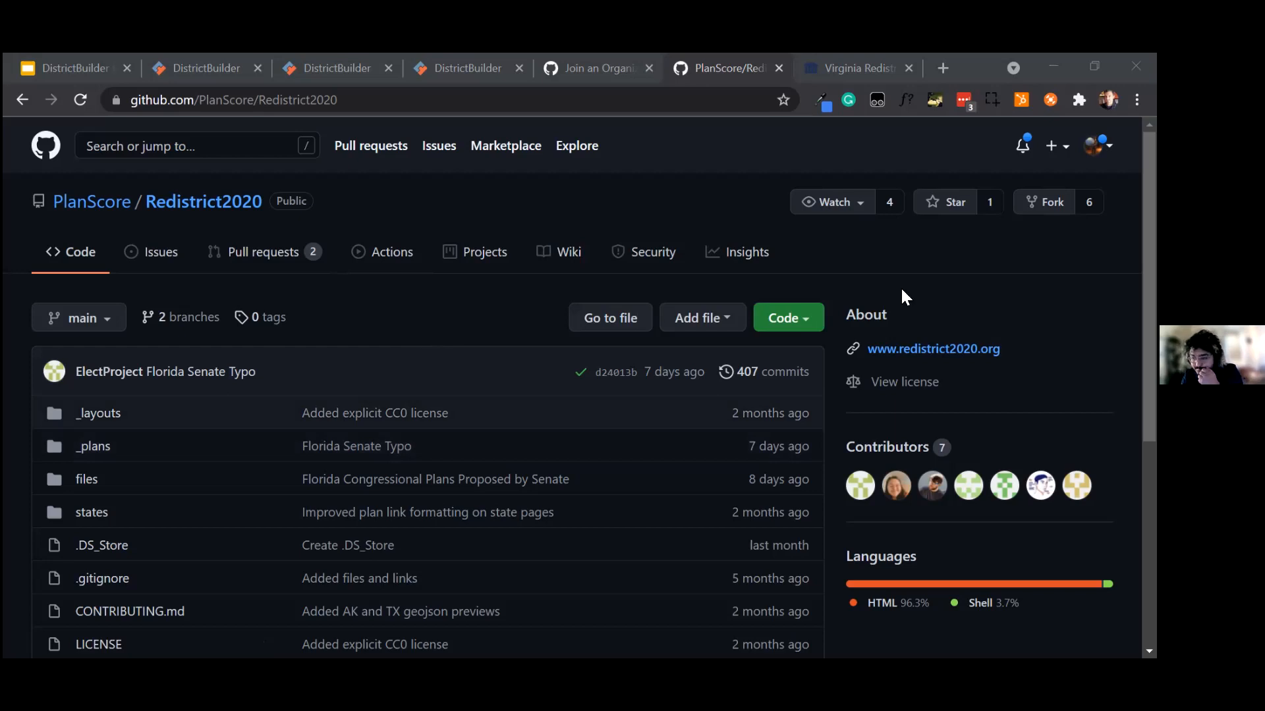
Step: Switch from GitHub back to the Virginia plan in DistrictBuilder and review each district's score in the Compactness metric
{"action": "left_click", "coordinate": [458, 70]}
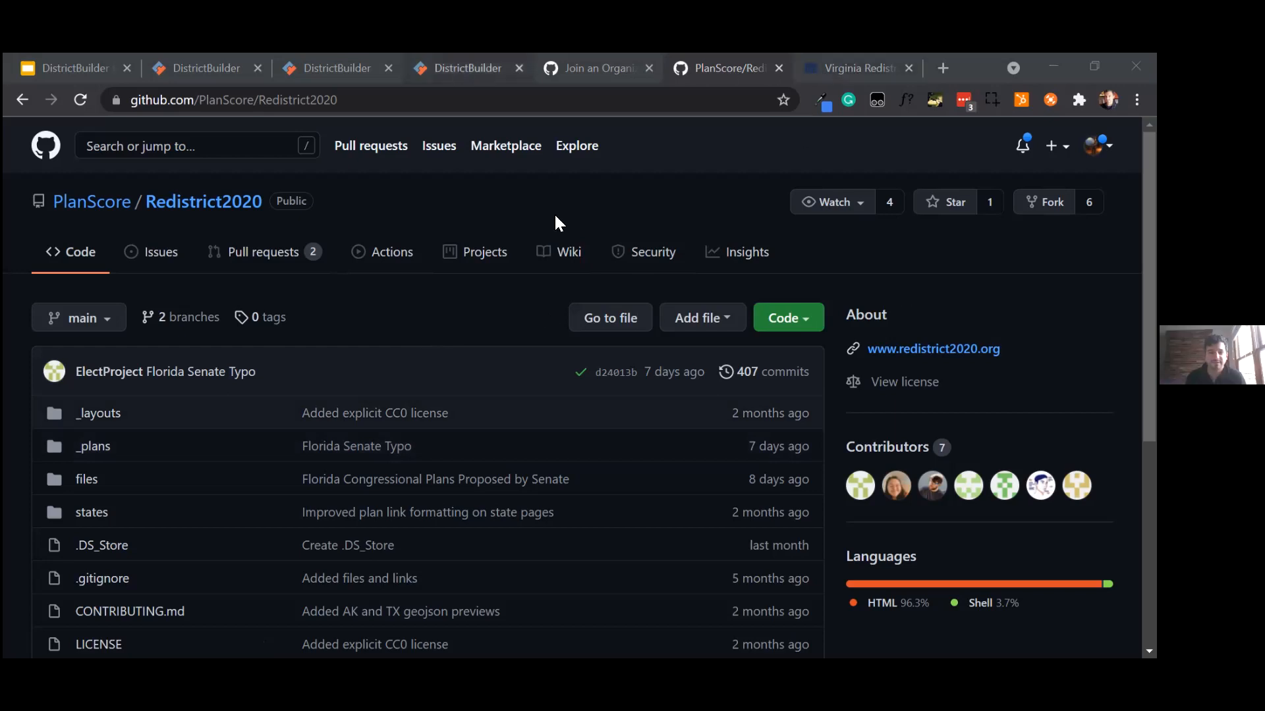
{"action": "left_click", "coordinate": [357, 66]}
{"action": "left_click", "coordinate": [195, 66]}
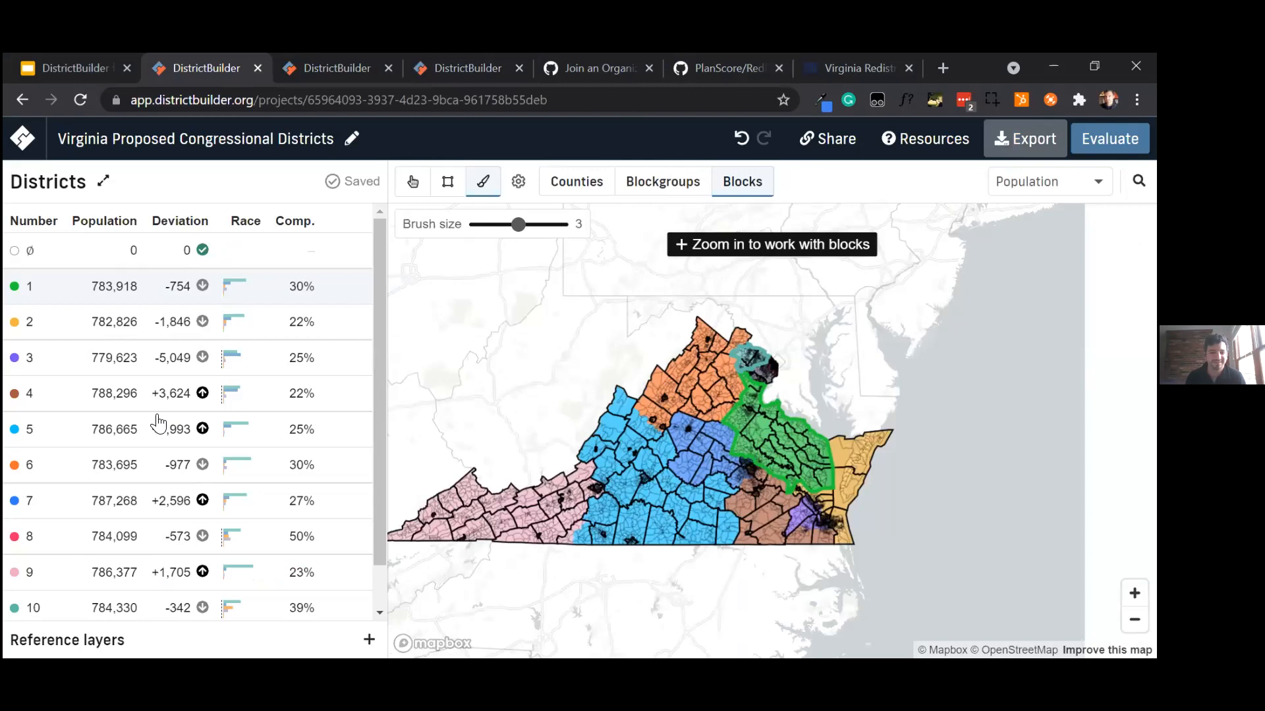
{"action": "scroll", "coordinate": [202, 431], "scroll_direction": "down", "scroll_amount": 3}
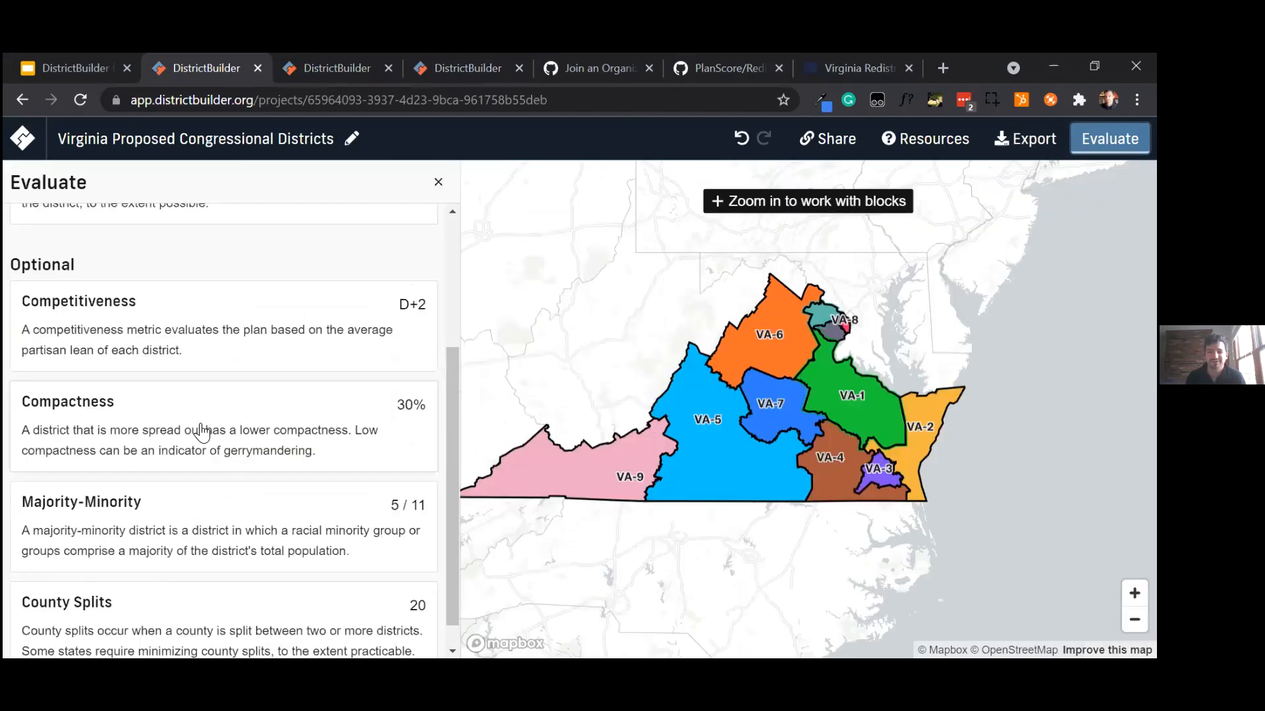
{"action": "left_click", "coordinate": [203, 432]}
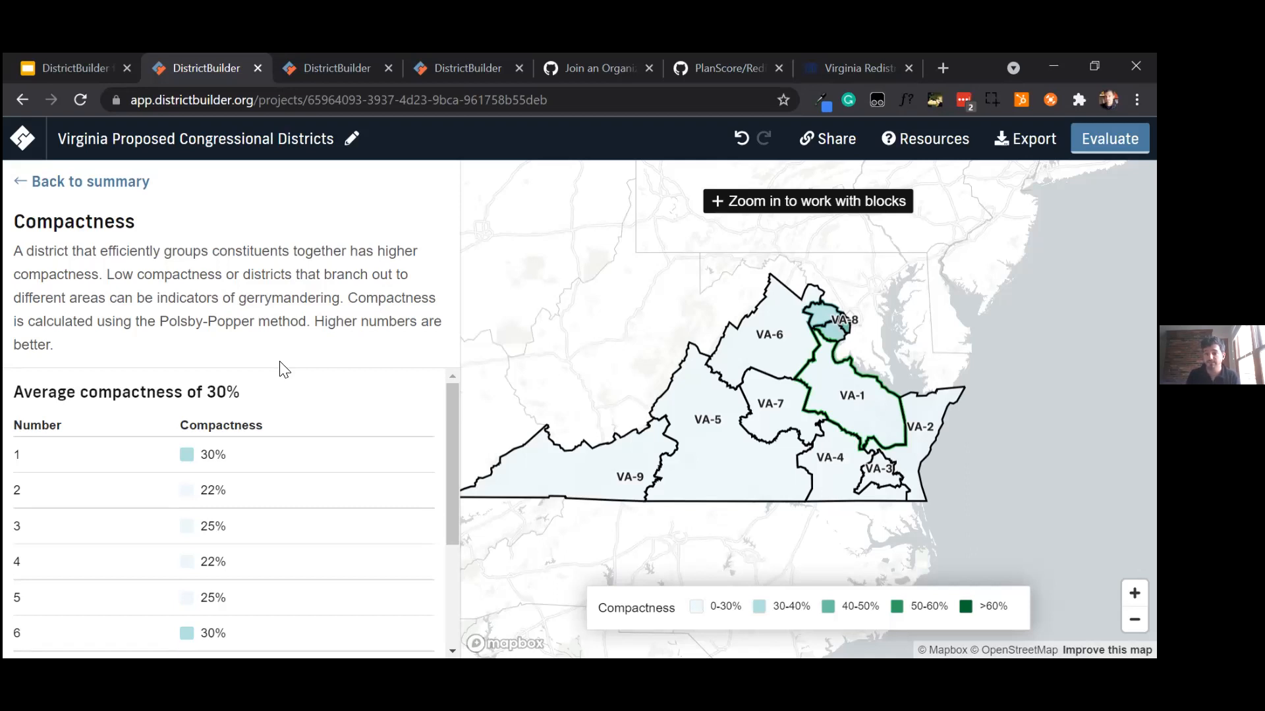
{"action": "scroll", "coordinate": [310, 508], "scroll_direction": "down", "scroll_amount": 3}
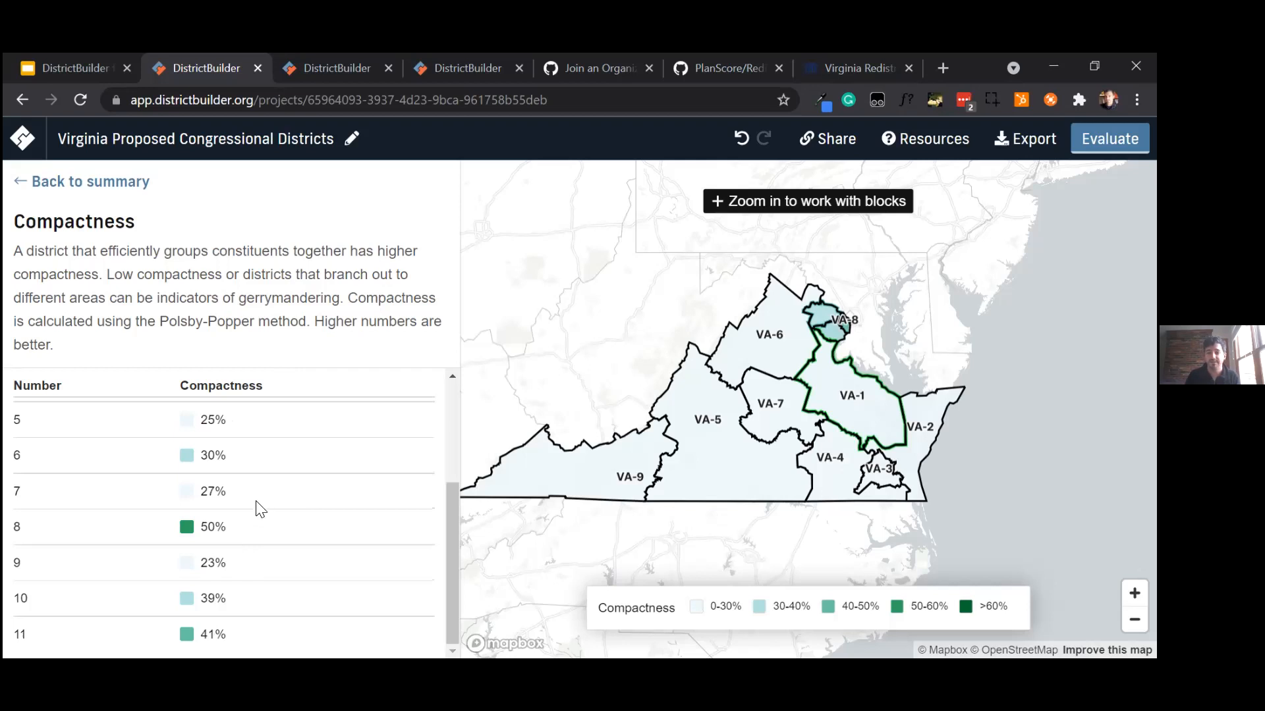
{"action": "scroll", "coordinate": [260, 509], "scroll_direction": "up", "scroll_amount": 3}
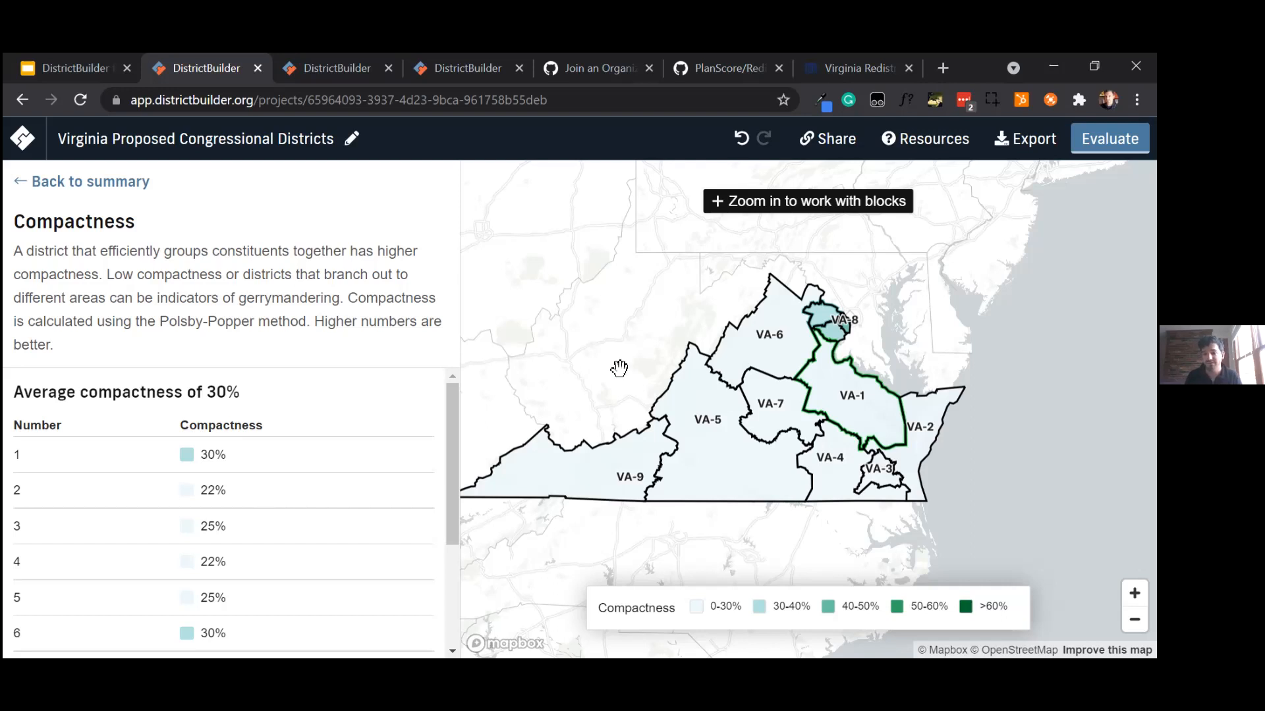
Step: Examine the compactness shading and district boundaries along the Chesapeake Bay coast and around VA-8, VA-10 and VA-11
{"action": "left_click_drag", "start_coordinate": [624, 378], "coordinate": [526, 361]}
{"action": "scroll", "coordinate": [621, 467], "scroll_direction": "up", "scroll_amount": 5}
{"action": "left_click_drag", "start_coordinate": [553, 280], "coordinate": [648, 417]}
{"action": "left_click_drag", "start_coordinate": [537, 330], "coordinate": [603, 427]}
{"action": "left_click_drag", "start_coordinate": [602, 349], "coordinate": [567, 447]}
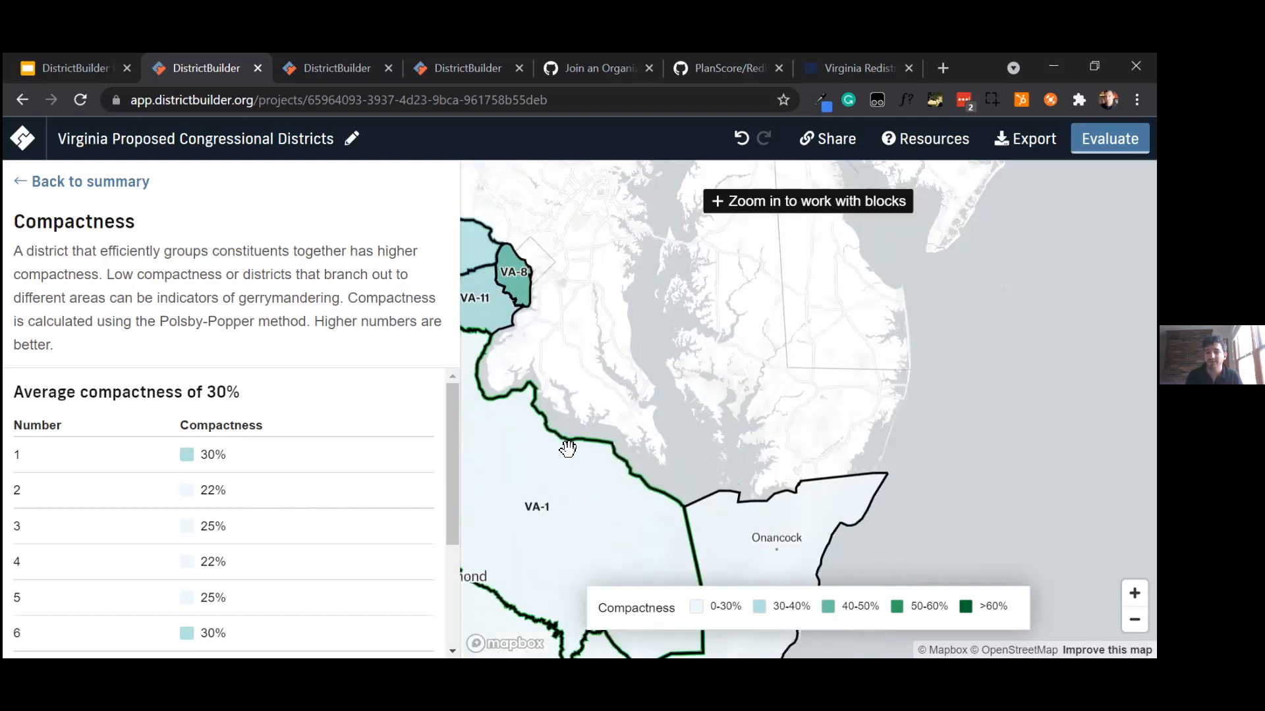
{"action": "scroll", "coordinate": [607, 383], "scroll_direction": "down", "scroll_amount": 4}
{"action": "left_click_drag", "start_coordinate": [652, 317], "coordinate": [637, 399]}
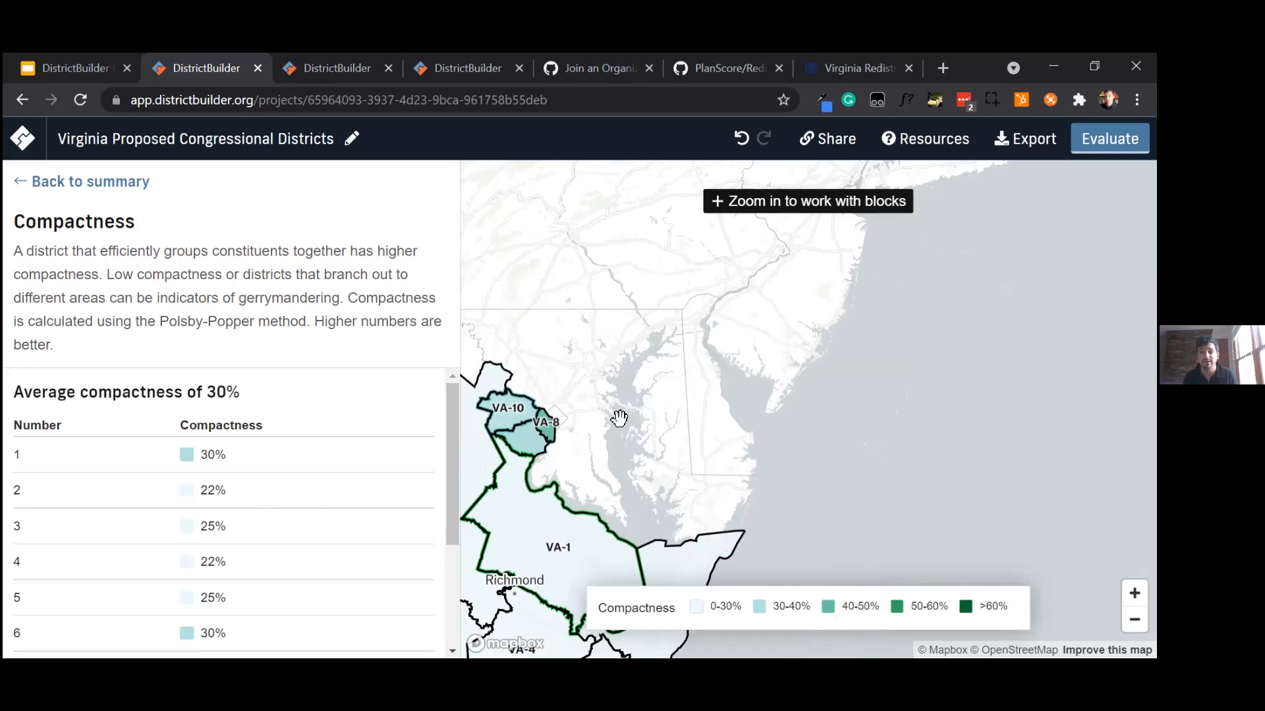
{"action": "scroll", "coordinate": [625, 395], "scroll_direction": "up", "scroll_amount": 1}
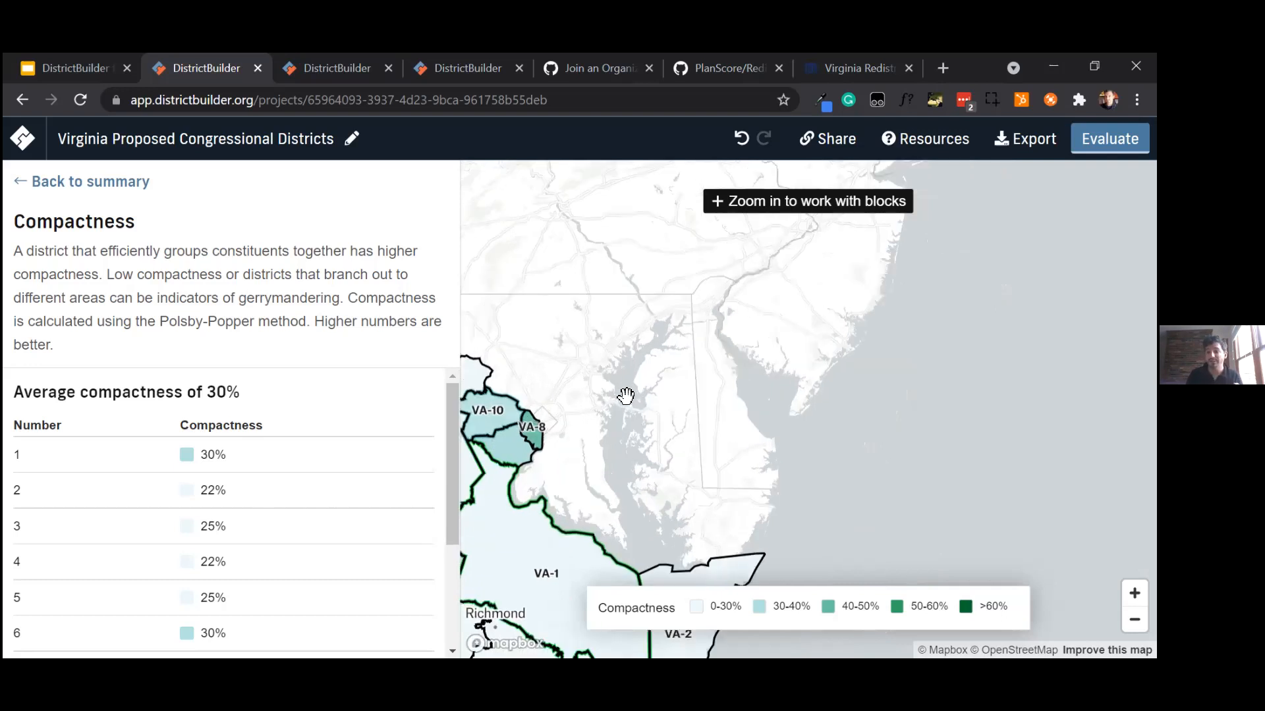
{"action": "scroll", "coordinate": [613, 395], "scroll_direction": "up", "scroll_amount": 1}
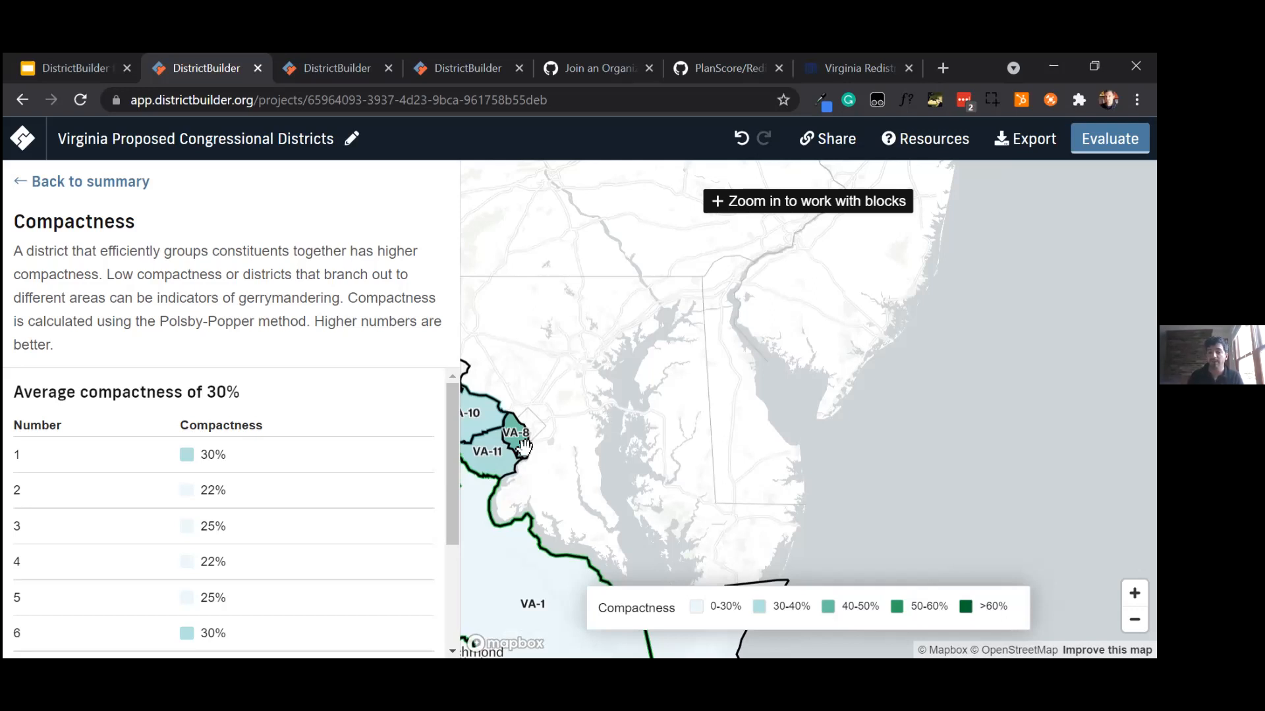
{"action": "scroll", "coordinate": [588, 428], "scroll_direction": "up", "scroll_amount": 5}
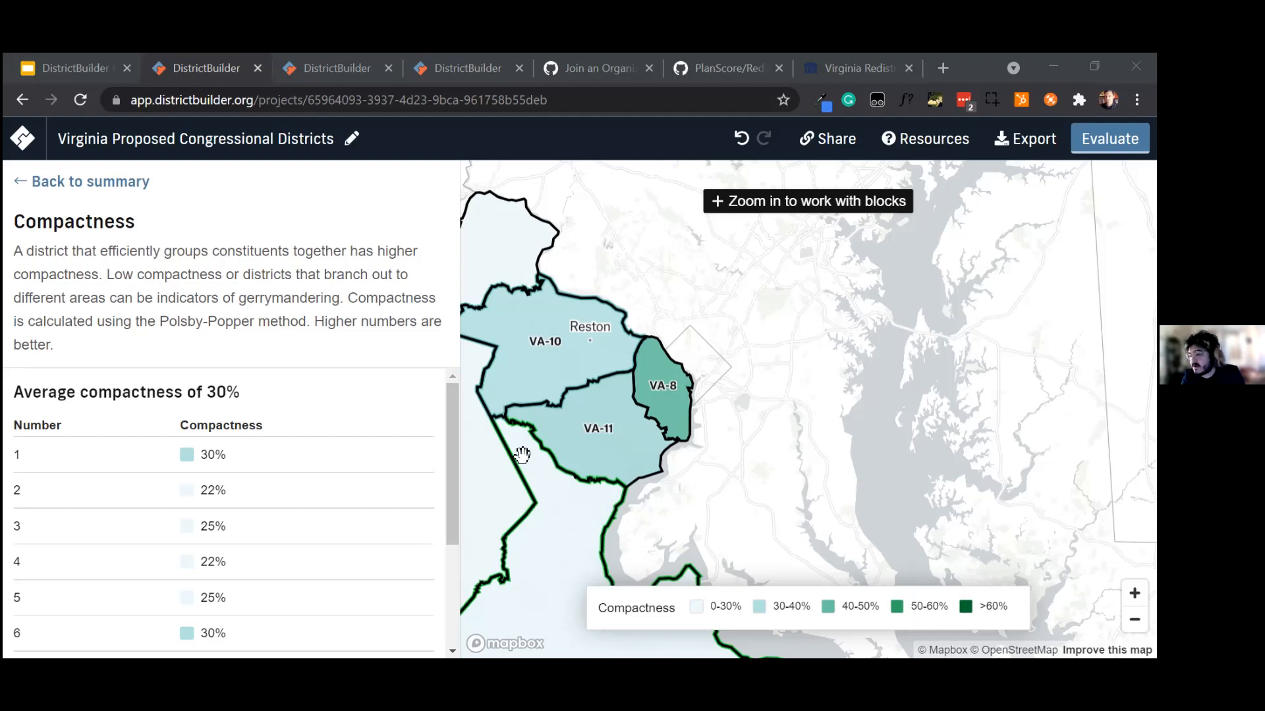
Step: Return to the evaluation summary and bring Virginia's districts back into view on the map
{"action": "left_click", "coordinate": [137, 183]}
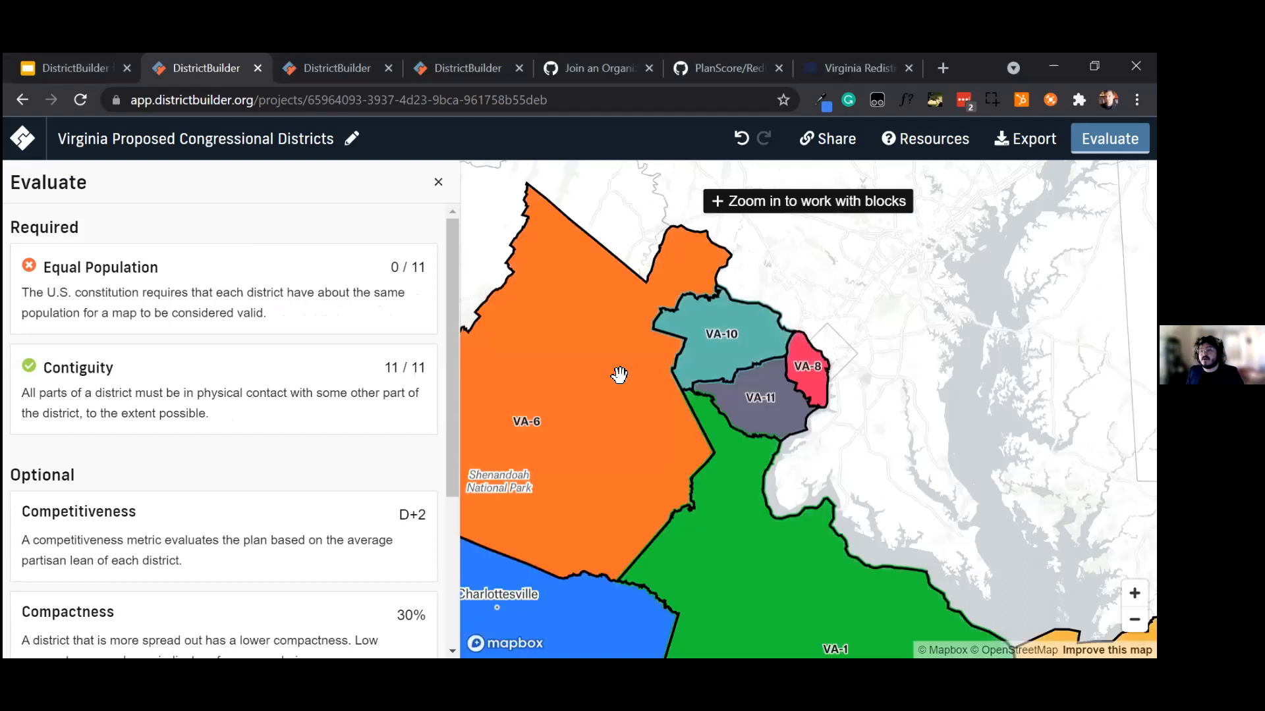
{"action": "scroll", "coordinate": [713, 385], "scroll_direction": "down", "scroll_amount": 5}
{"action": "left_click_drag", "start_coordinate": [713, 384], "coordinate": [815, 365]}
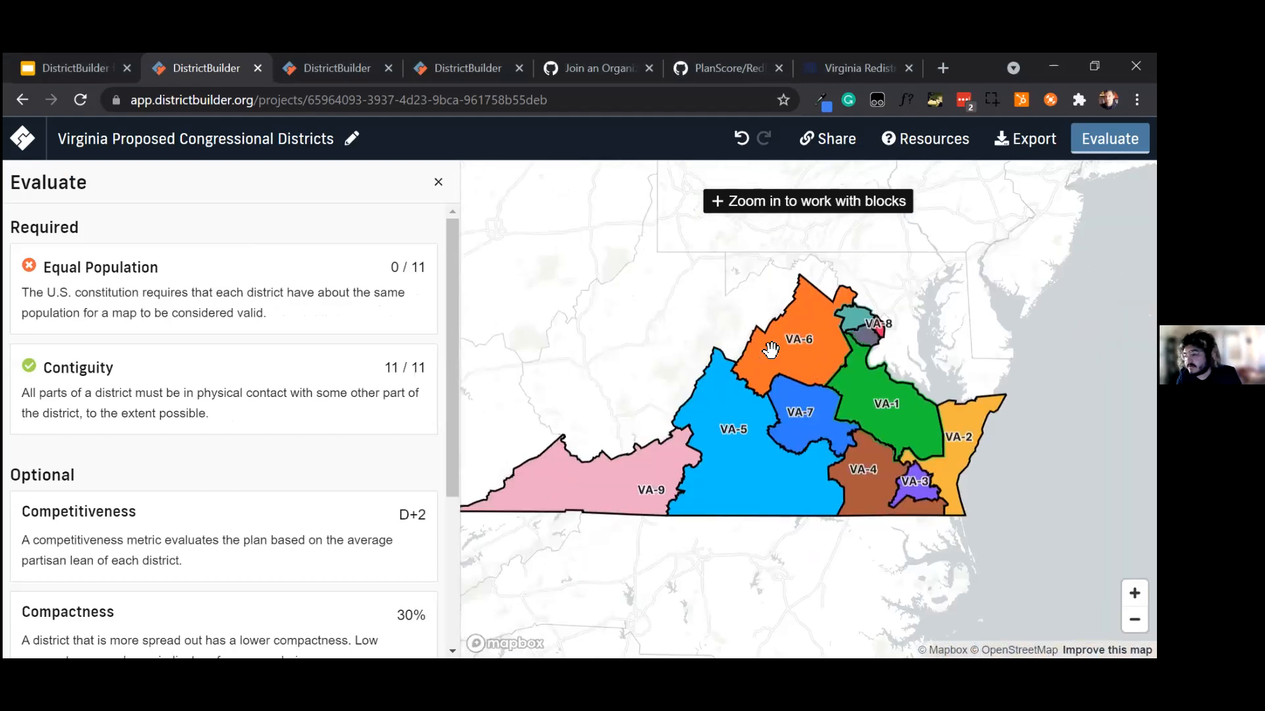